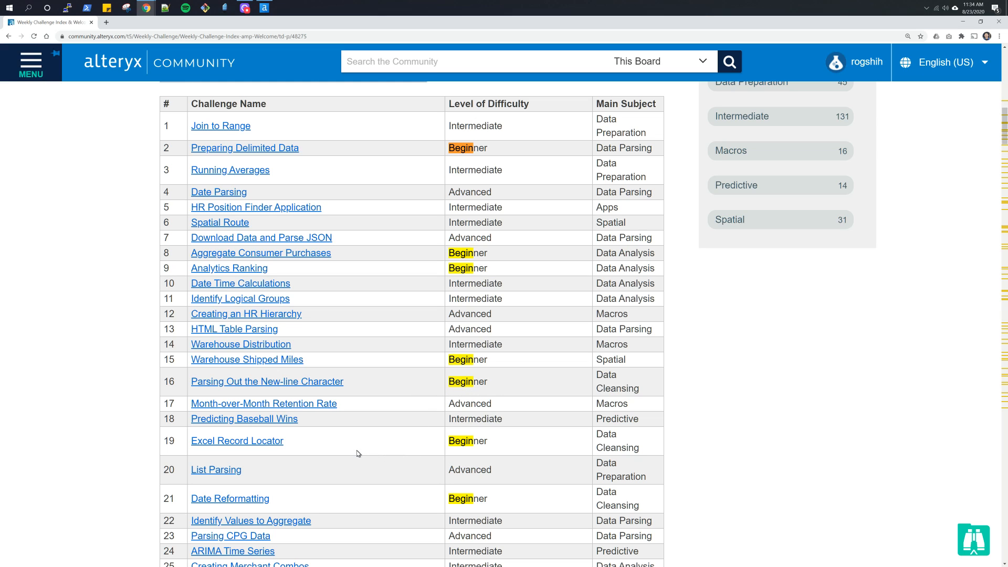
# - Open the Challenge #16 page, Parsing Out the New-line Character, and download its solution and start workflow files
pyautogui.click(322, 387)
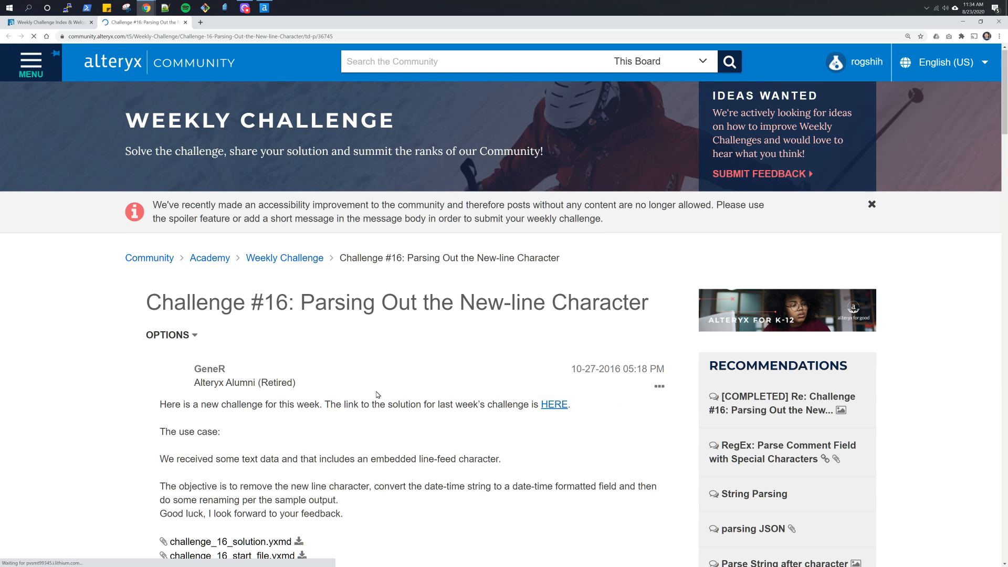
pyautogui.scroll(-3, 376, 395)
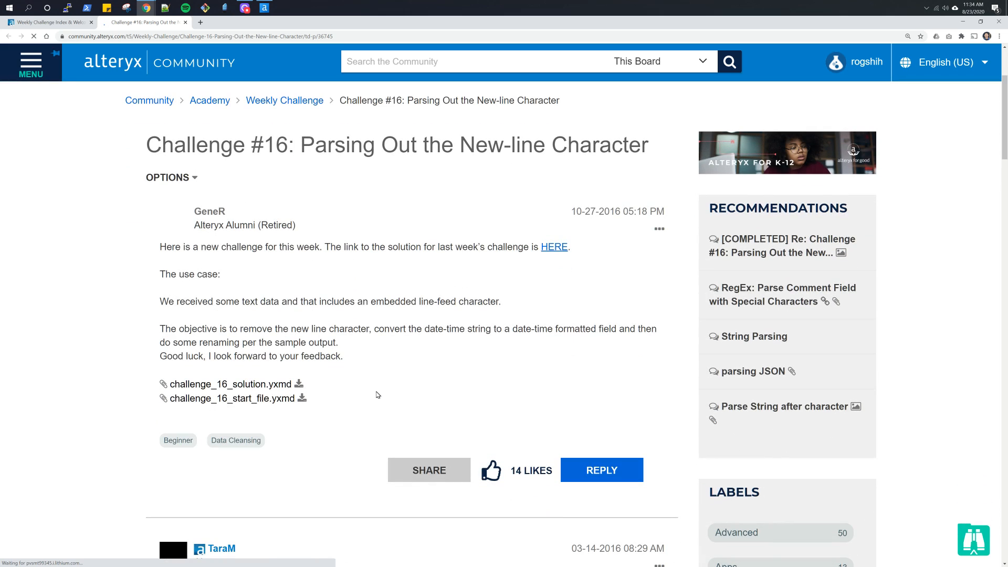
pyautogui.click(304, 384)
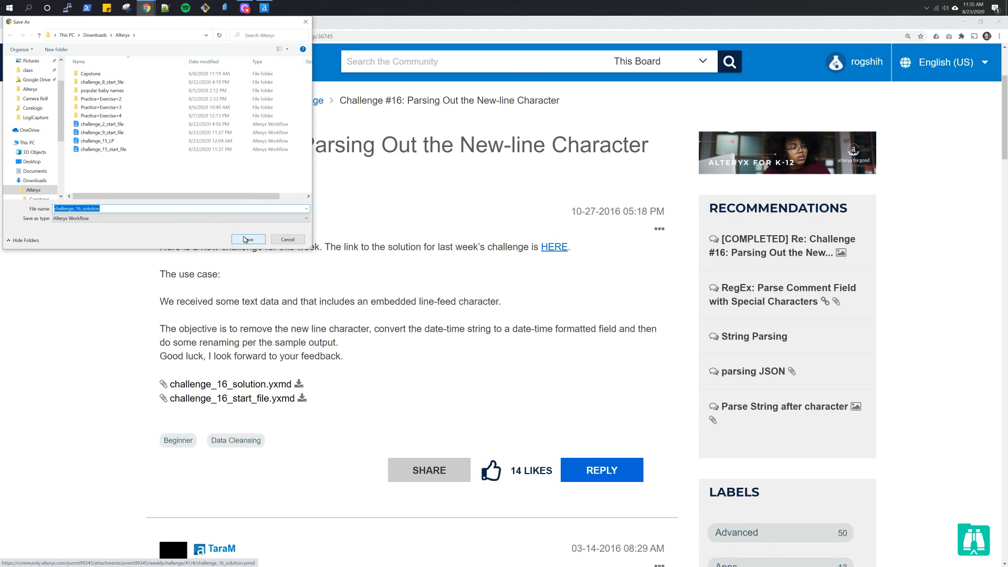
pyautogui.click(243, 239)
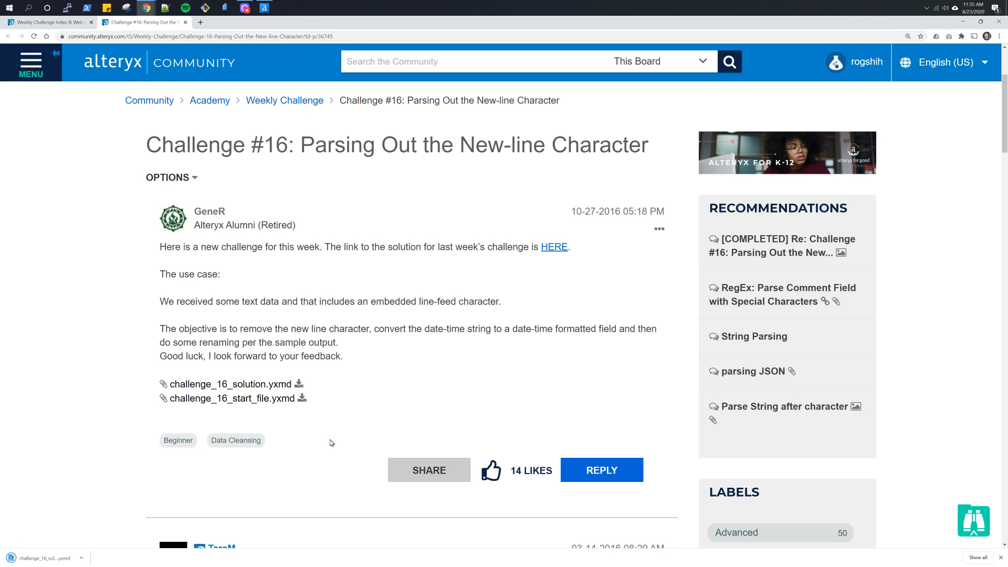
pyautogui.click(303, 399)
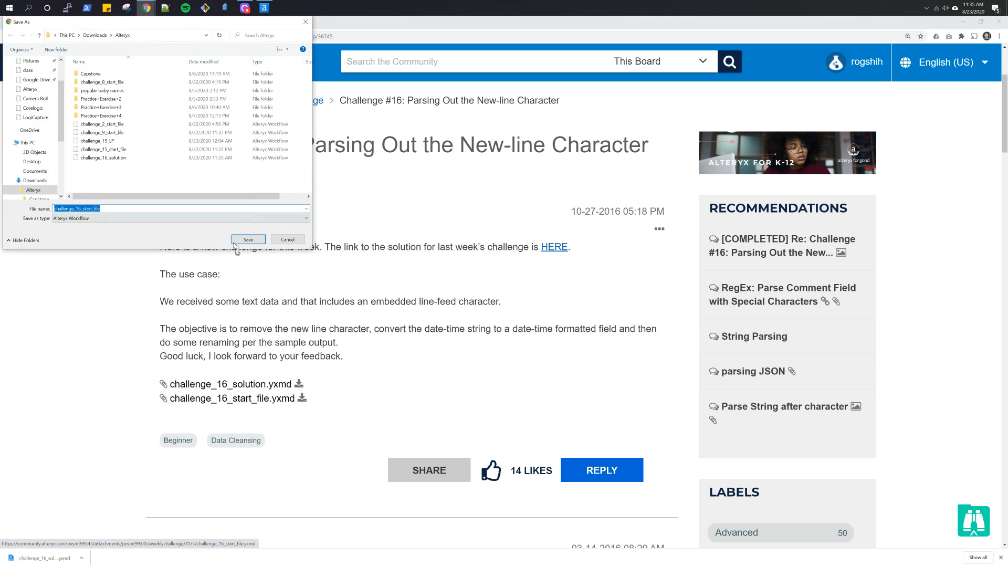
pyautogui.click(245, 238)
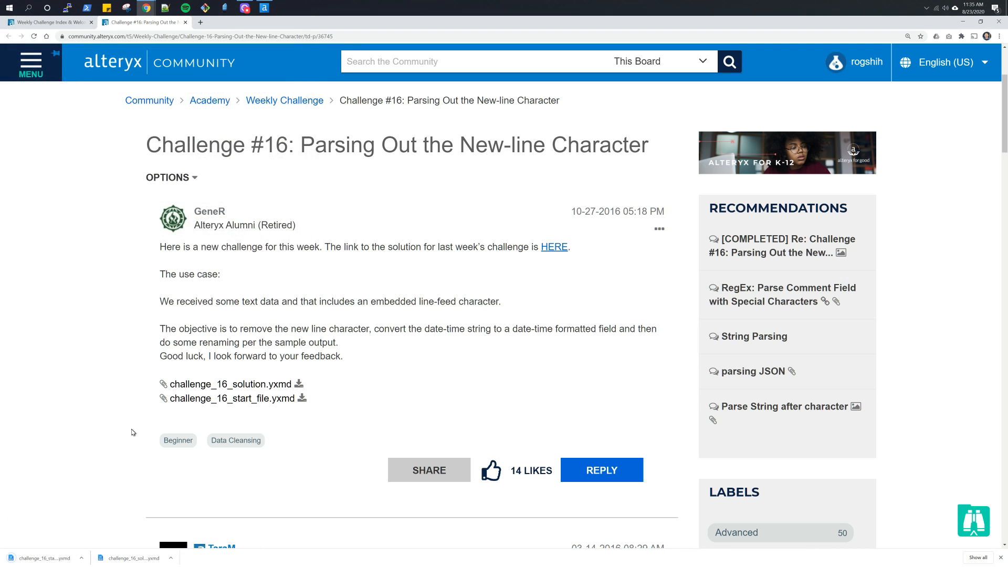
# - Open the downloaded challenge_16_start_file in Alteryx Designer and run the workflow
pyautogui.click(39, 561)
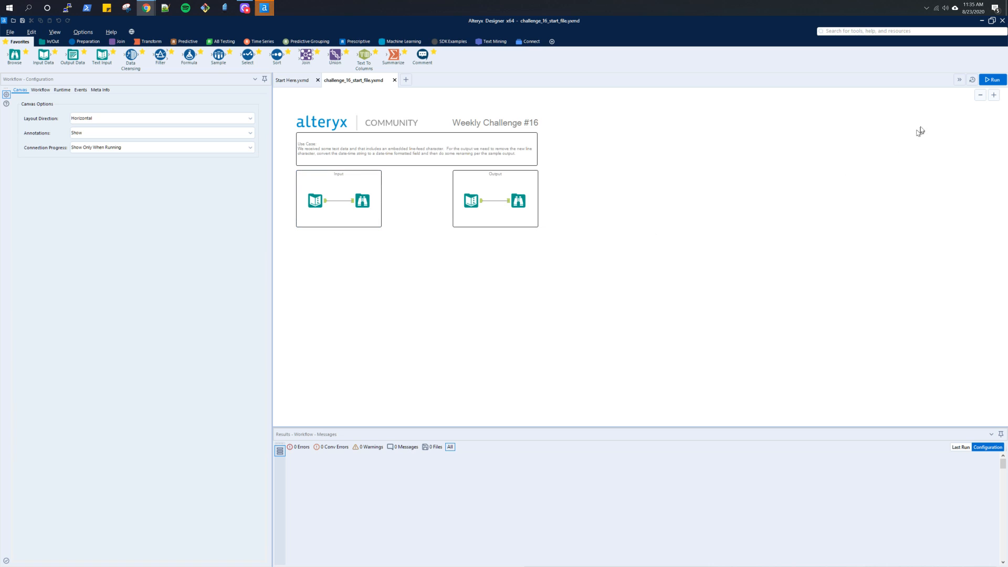
pyautogui.click(987, 79)
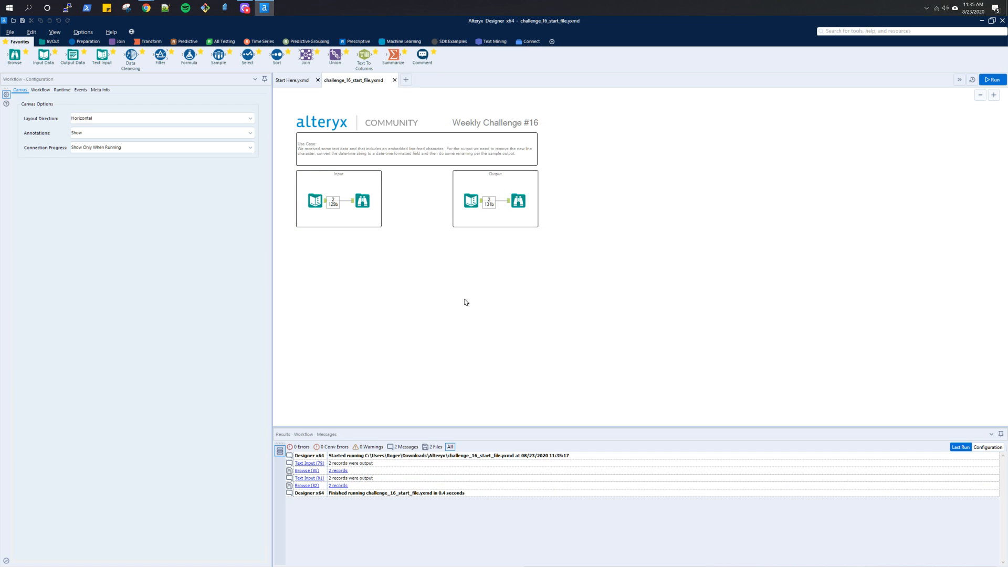
pyautogui.scroll(2, 461, 302)
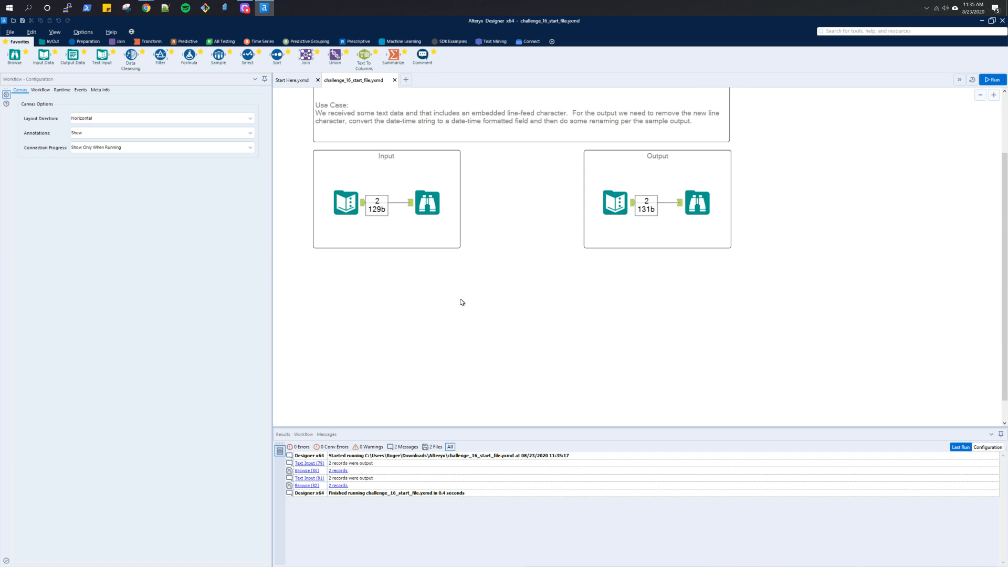
pyautogui.scroll(3, 461, 302)
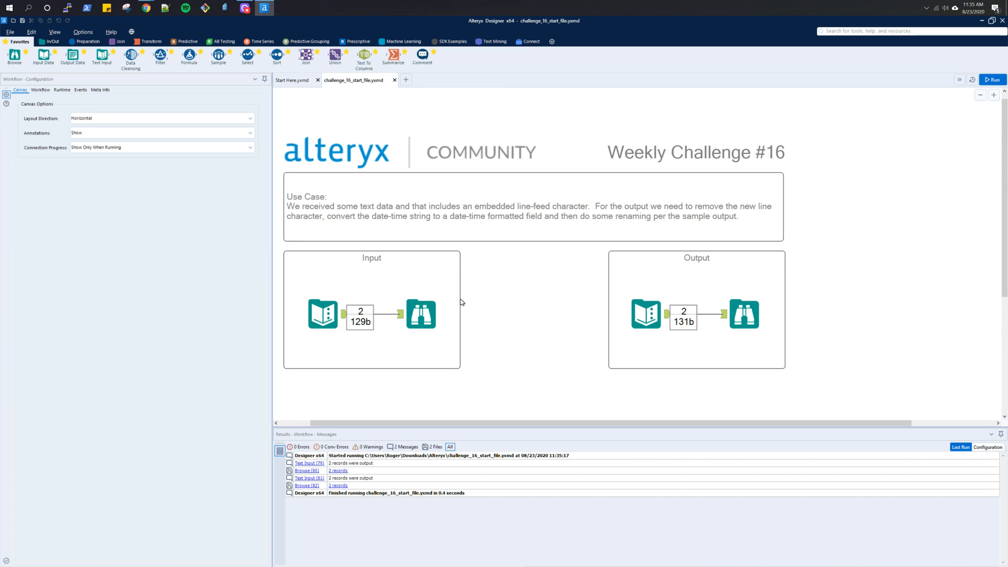
pyautogui.scroll(-1, 507, 312)
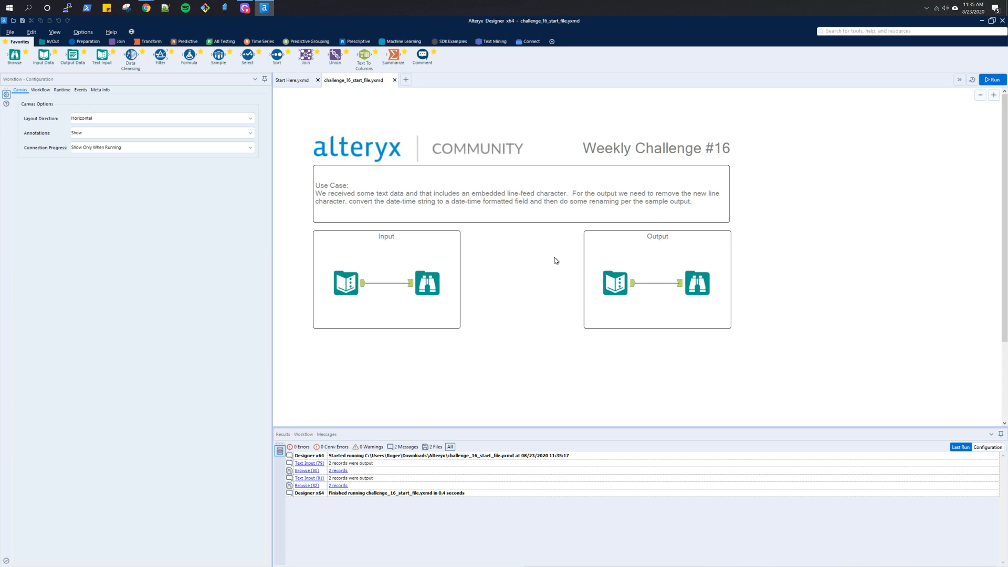
# - Compare the Browse results of the Output and Input containers, including the first record's Field_1 cell
pyautogui.click(687, 296)
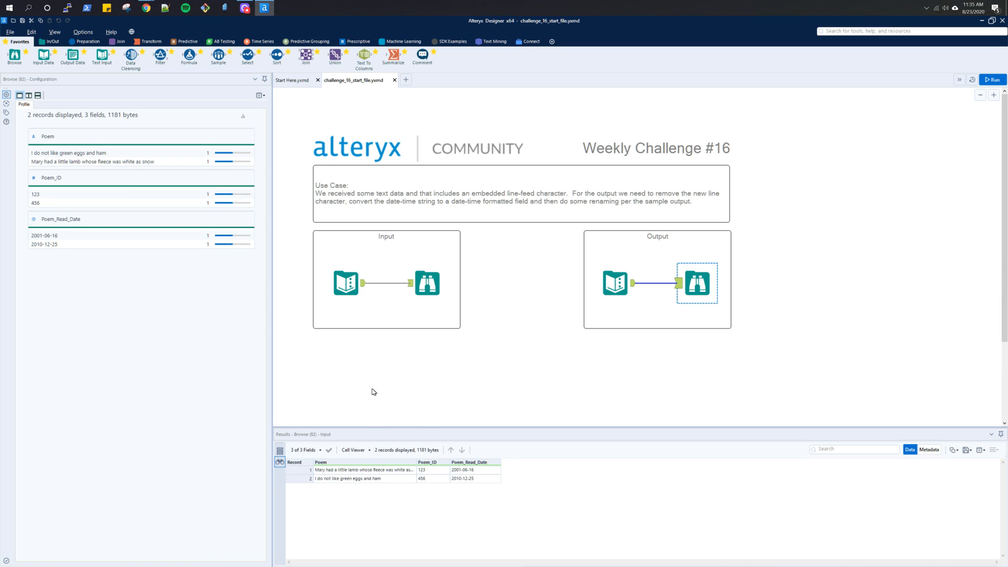
pyautogui.click(419, 294)
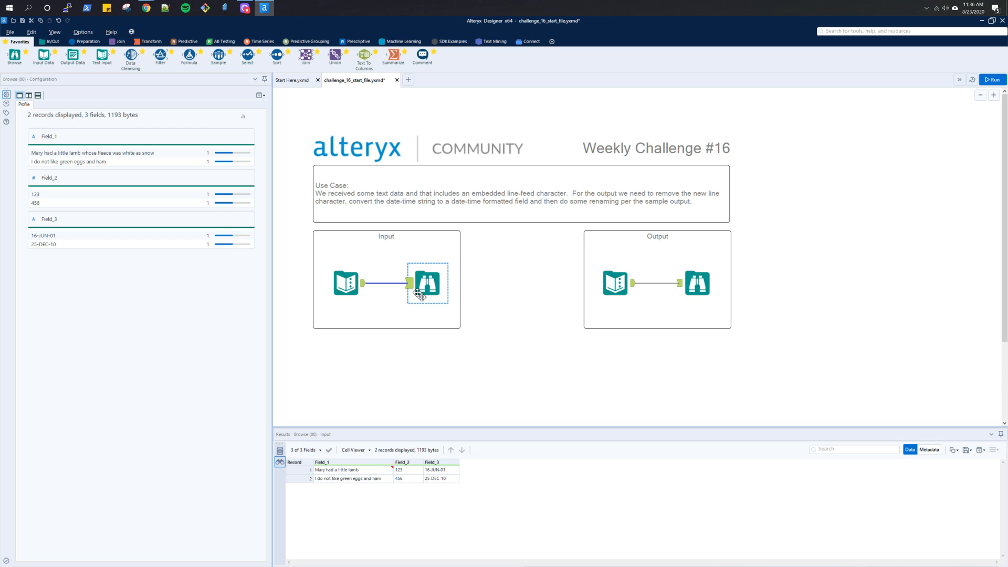
pyautogui.keyDown('ctrl'); pyautogui.click(367, 292); pyautogui.keyUp('ctrl')
pyautogui.click(388, 470)
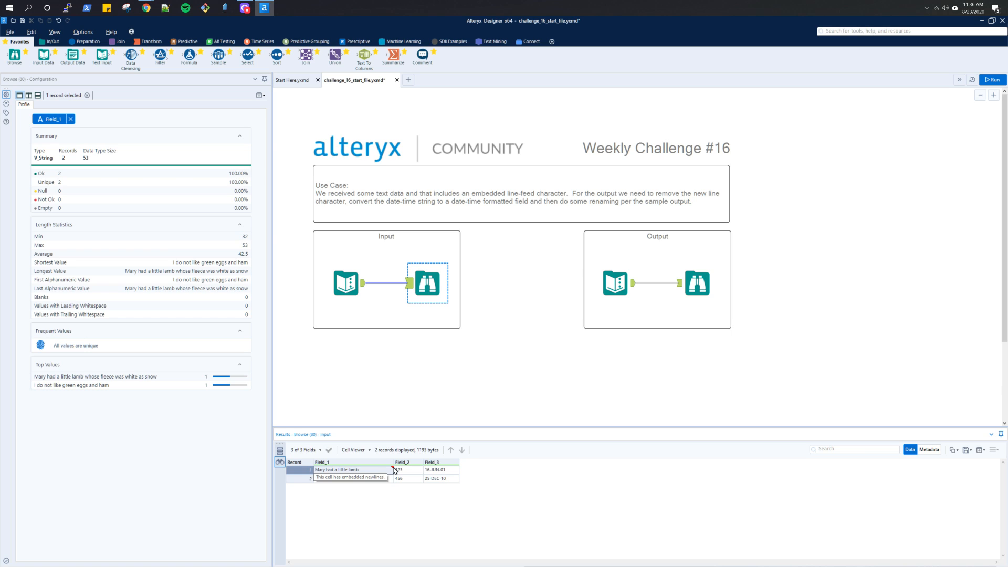
pyautogui.click(698, 292)
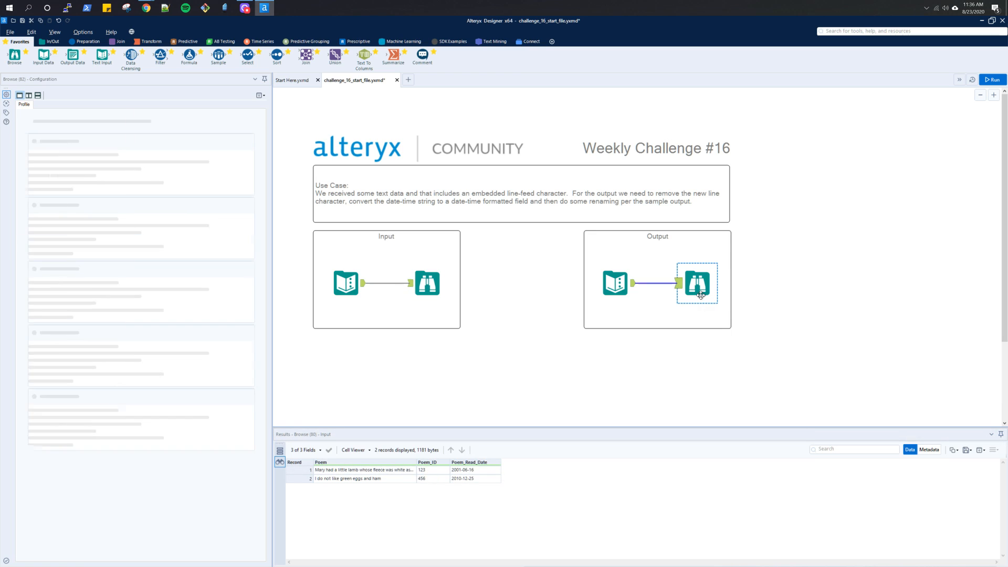
pyautogui.click(432, 292)
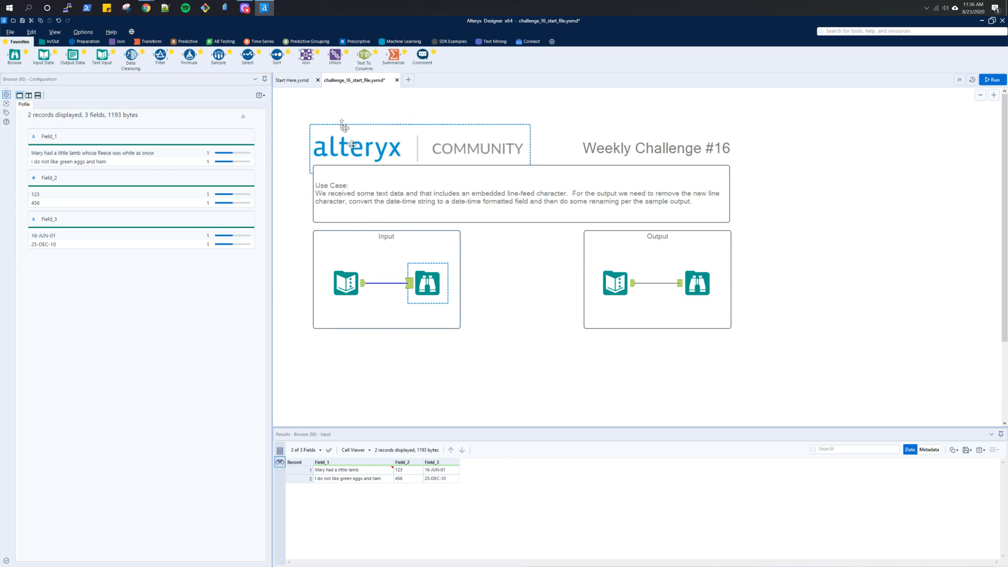
# - Search the available tools for "replace"
pyautogui.click(847, 31)
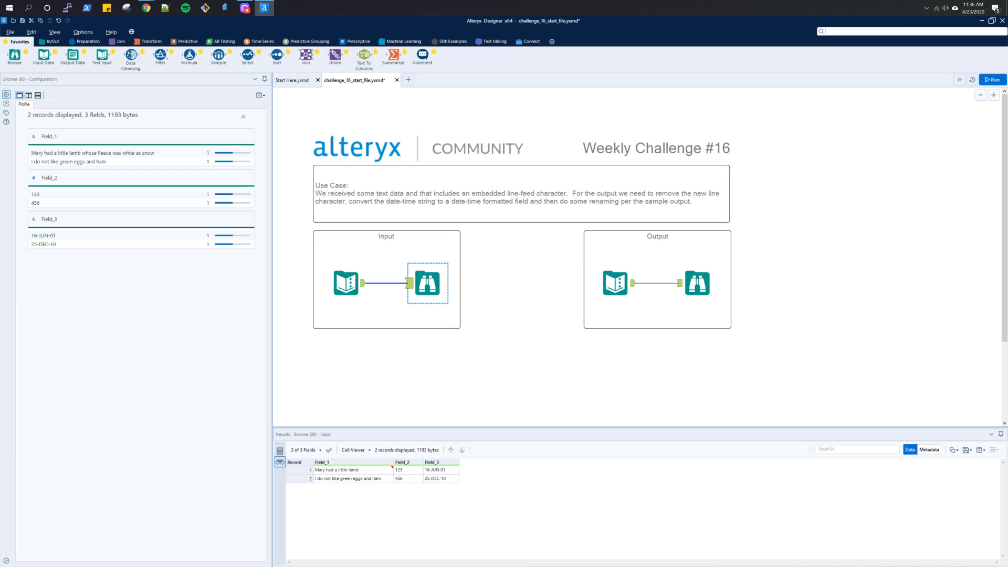
pyautogui.write('replace')
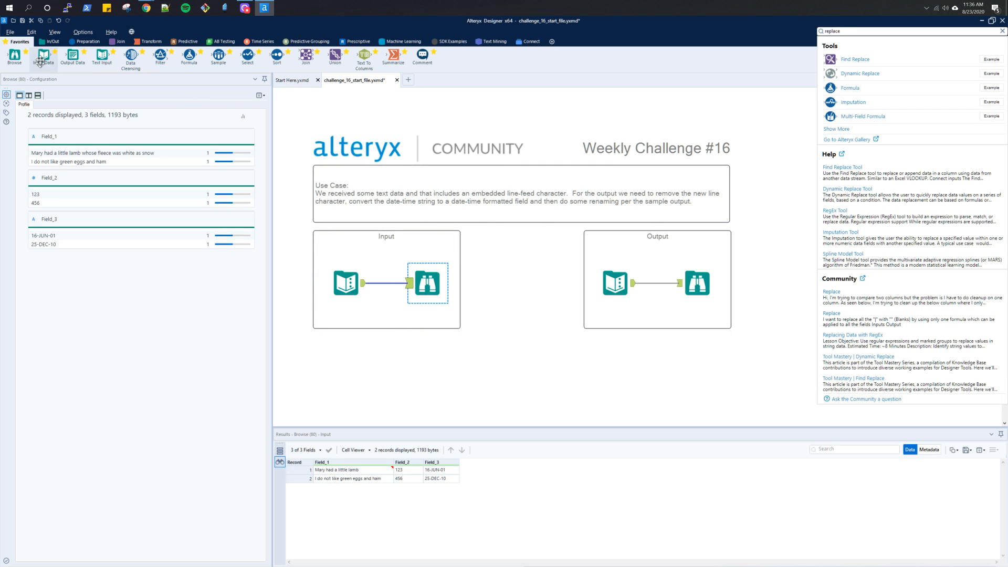
# - Try cleansing Field_1 of the input data with a connected Data Cleansing tool, and remove the tool after running the workflow
pyautogui.click(79, 42)
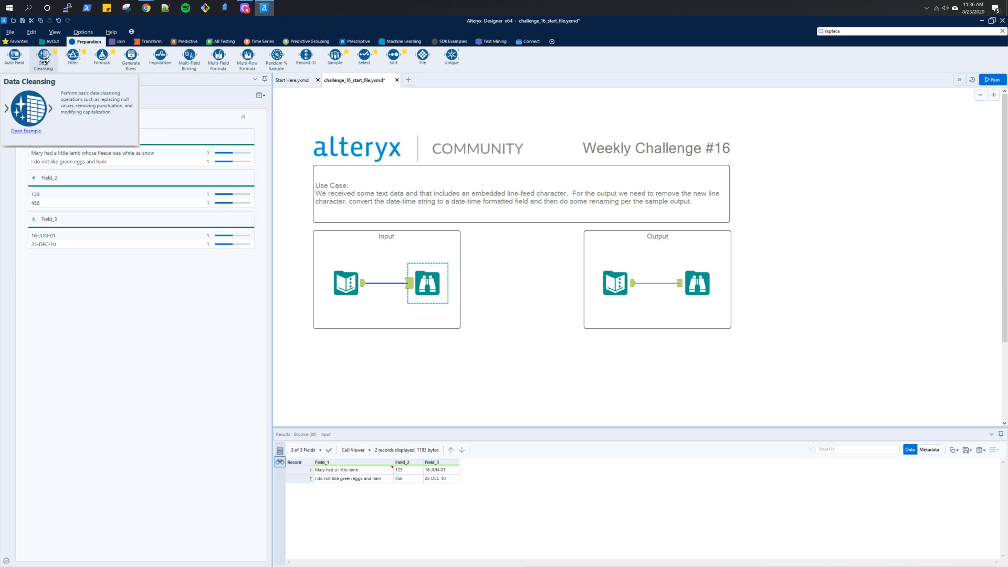
pyautogui.moveTo(44, 55); pyautogui.dragTo(427, 365)
pyautogui.moveTo(362, 283); pyautogui.dragTo(414, 368)
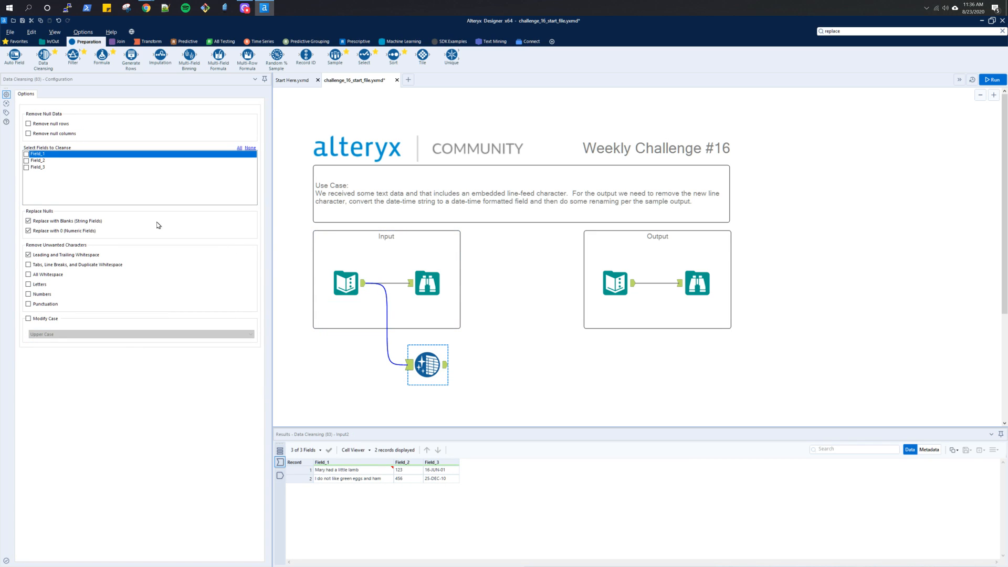
pyautogui.click(27, 154)
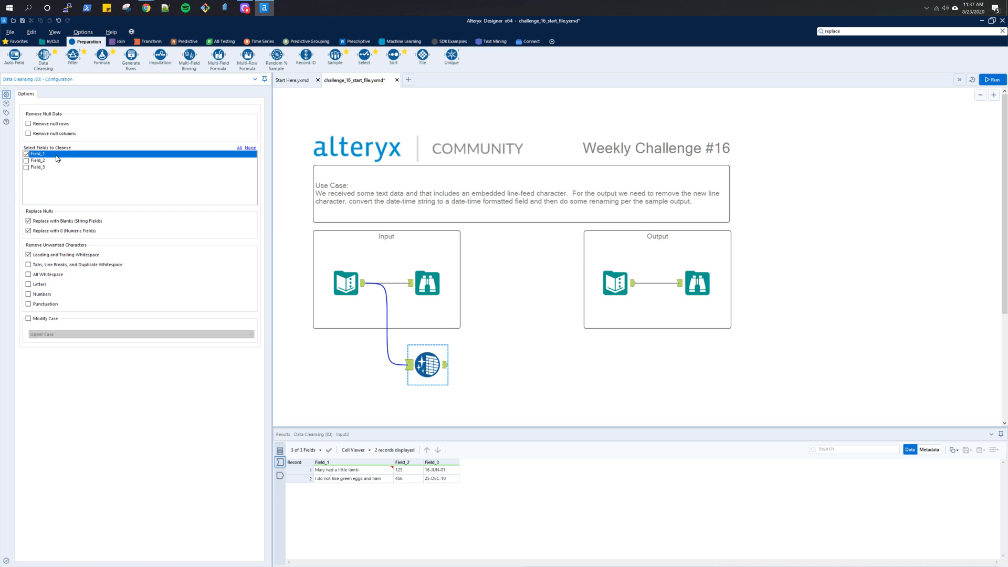
pyautogui.click(991, 79)
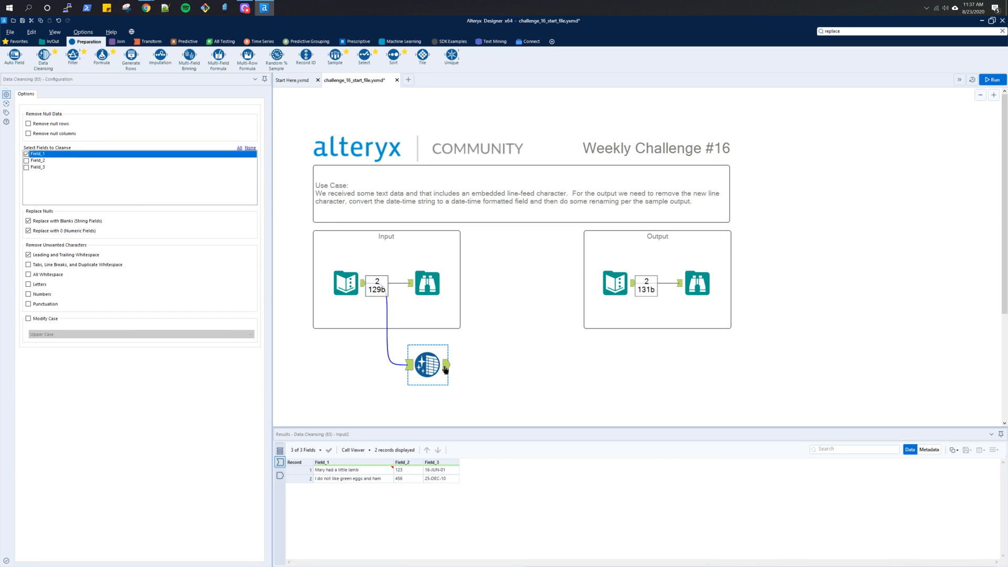
pyautogui.click(425, 367)
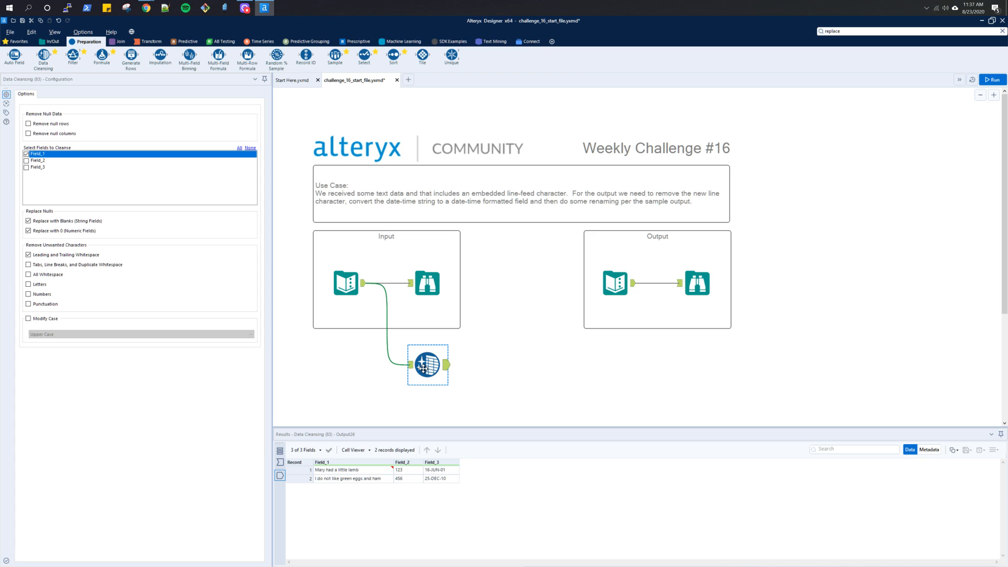
pyautogui.press('Delete')
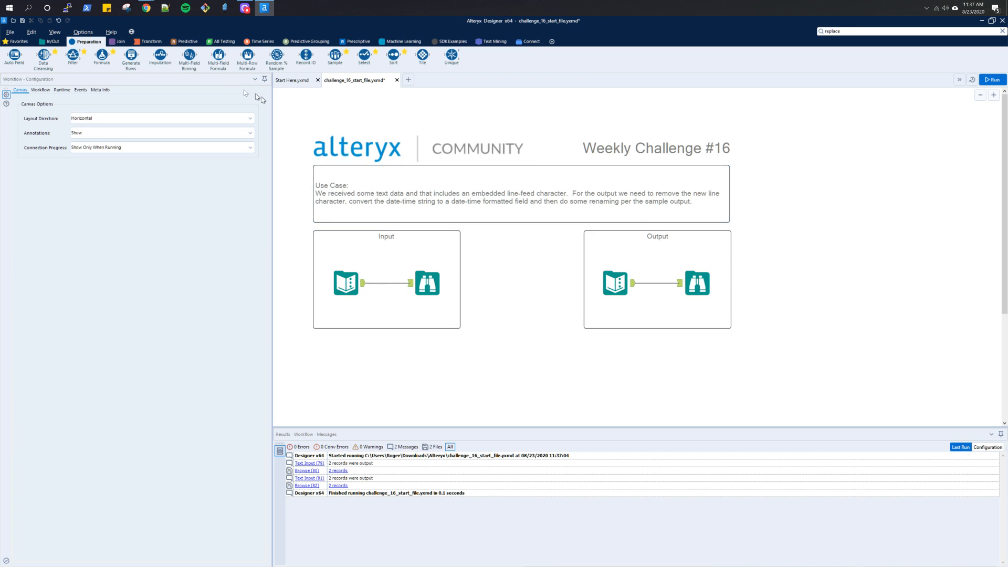
# - Add a Find Replace tool below the Input container and connect the input data to its F anchor
pyautogui.click(139, 42)
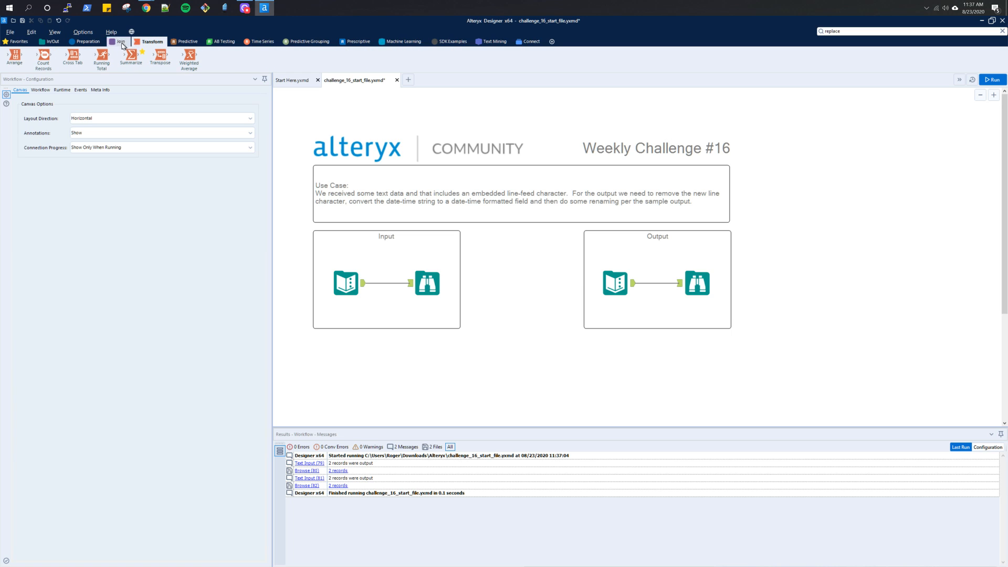
pyautogui.click(95, 44)
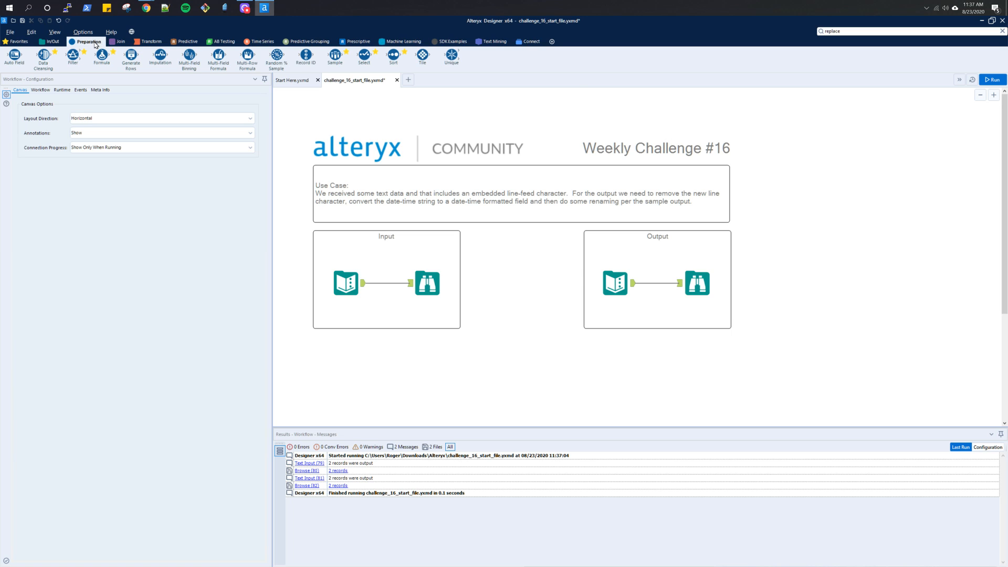
pyautogui.click(831, 32)
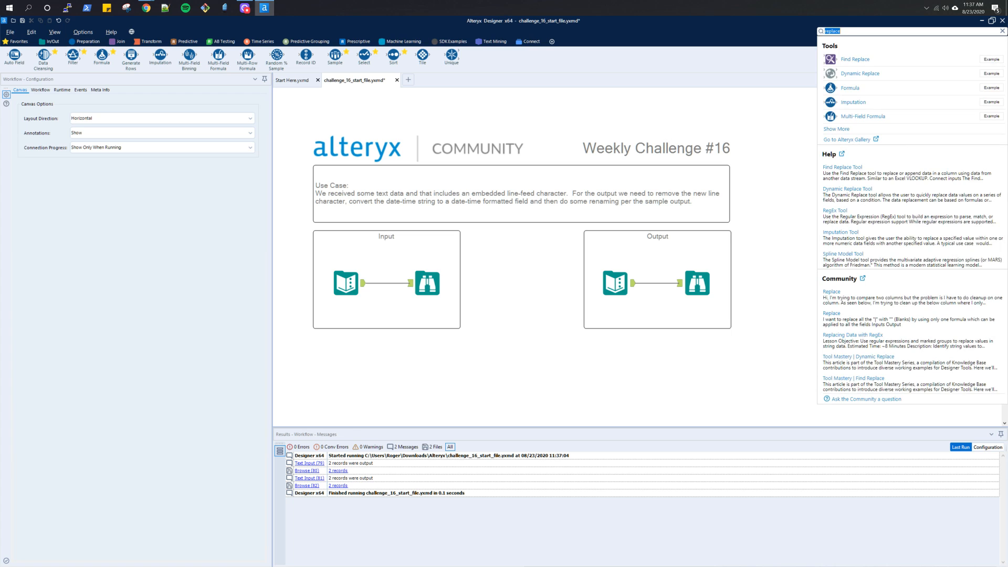
pyautogui.click(854, 58)
pyautogui.moveTo(855, 59); pyautogui.dragTo(427, 367)
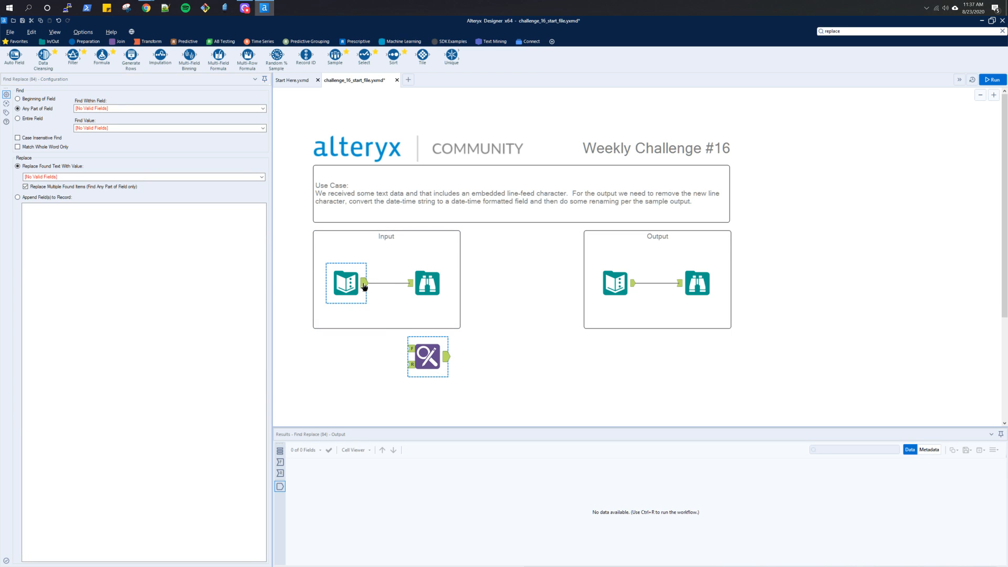
pyautogui.moveTo(365, 286); pyautogui.dragTo(410, 348)
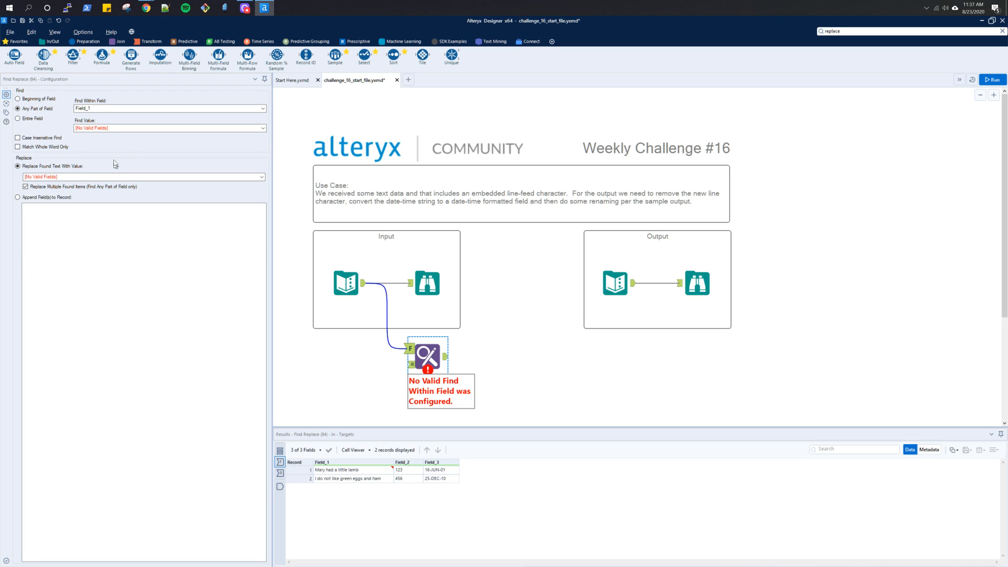
pyautogui.click(108, 129)
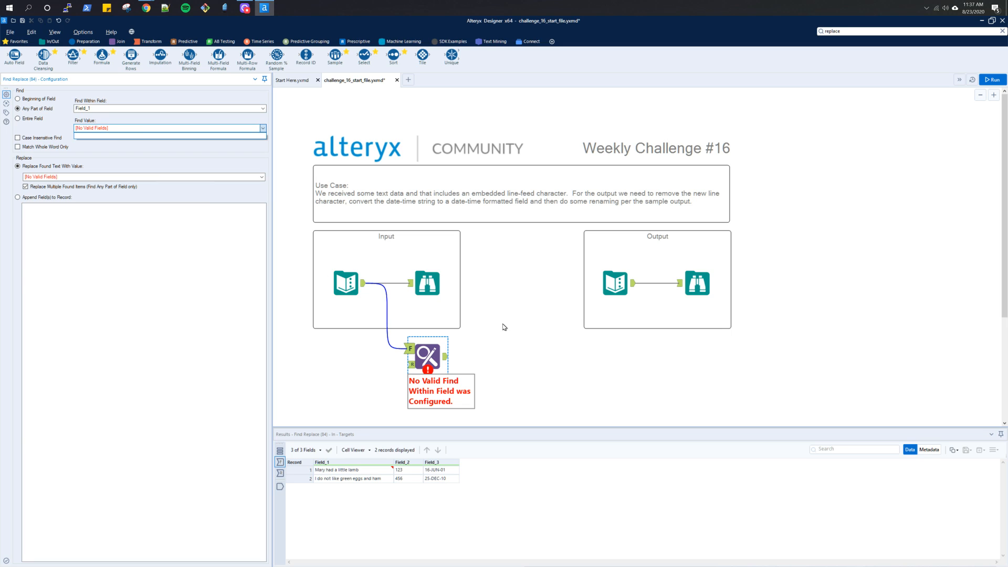
pyautogui.click(425, 357)
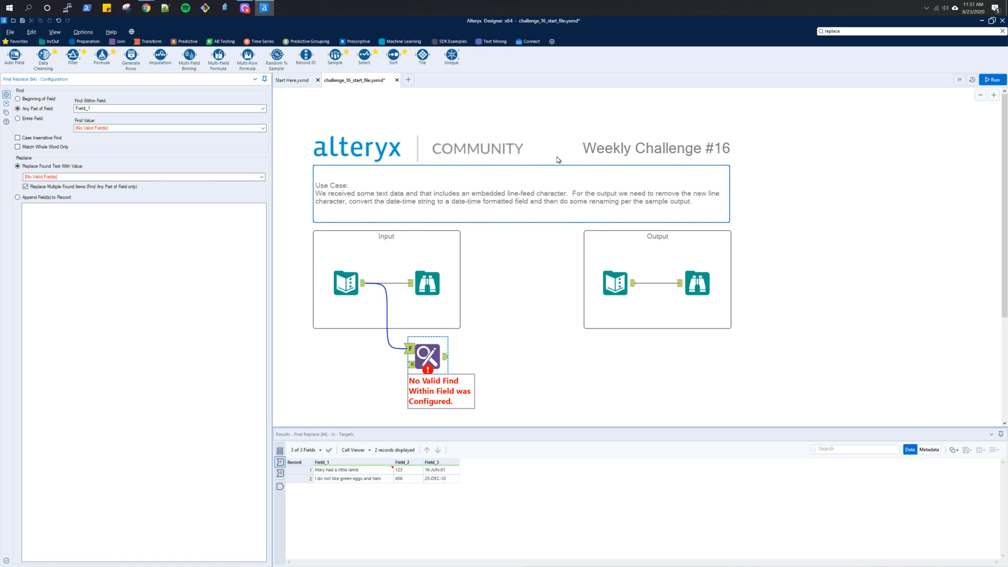
# - Enable the Parse category in the tool palette configuration and delete the Find Replace tool from the canvas
pyautogui.click(552, 43)
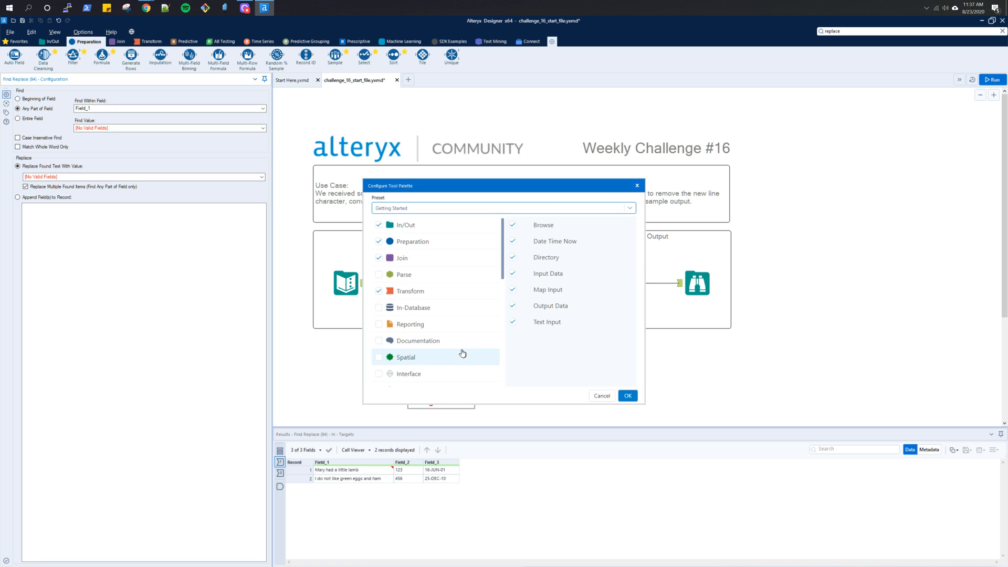
pyautogui.scroll(-5, 462, 353)
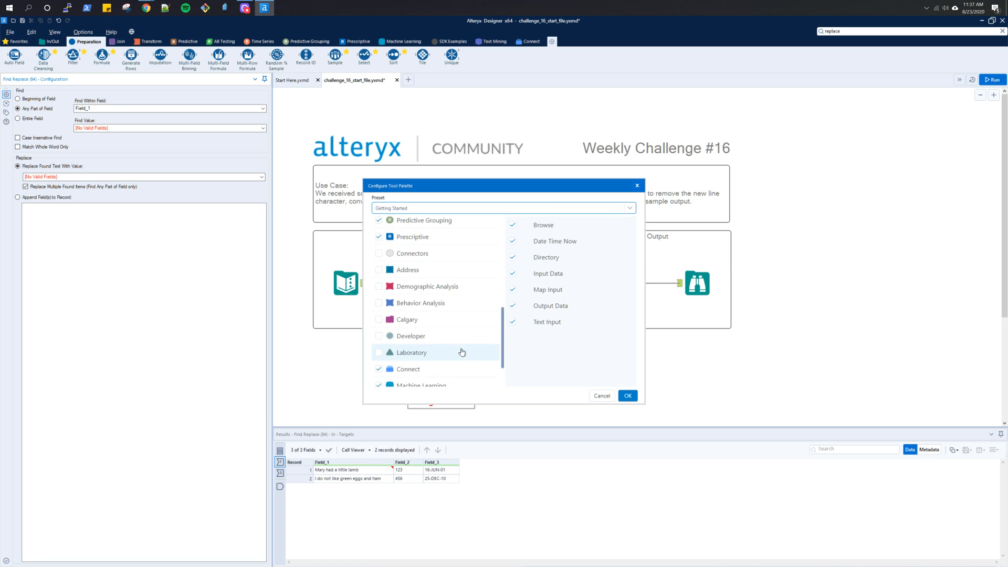
pyautogui.scroll(4, 462, 352)
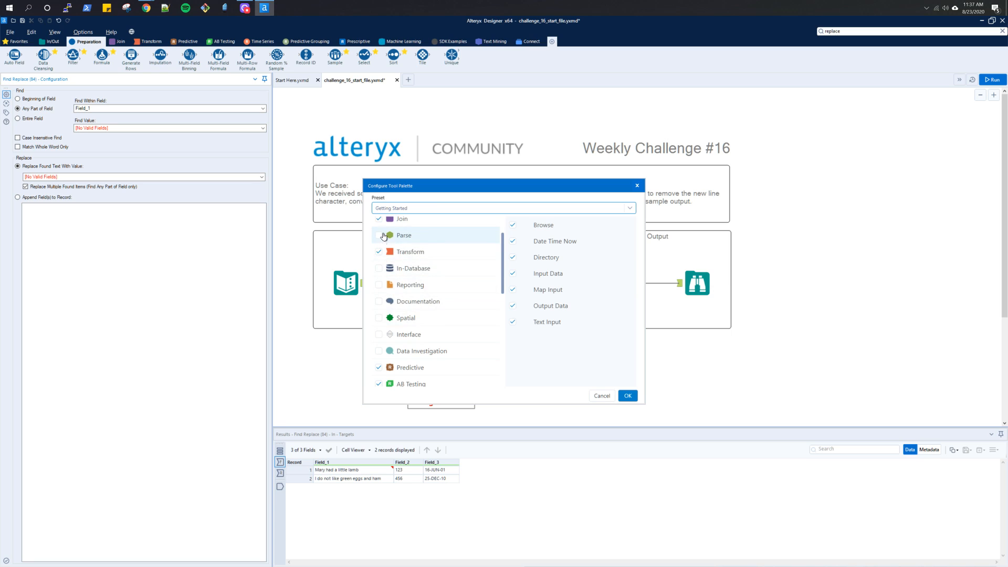
pyautogui.click(380, 235)
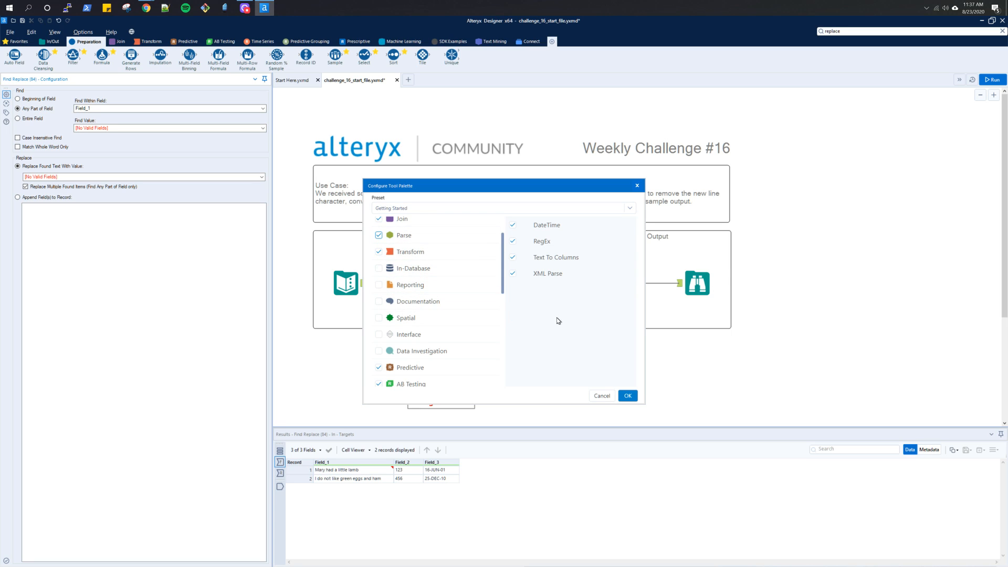
pyautogui.click(627, 397)
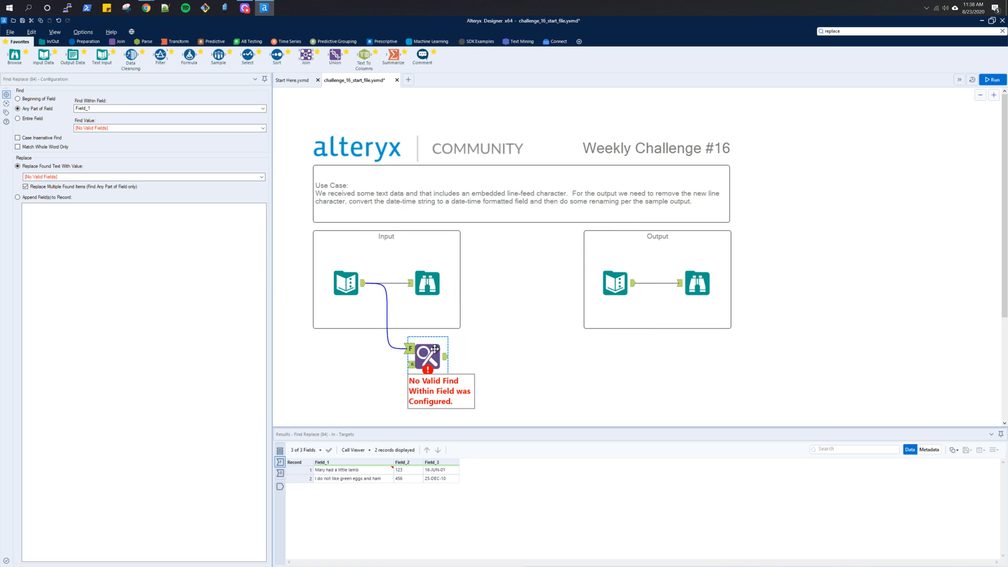
pyautogui.press('Delete')
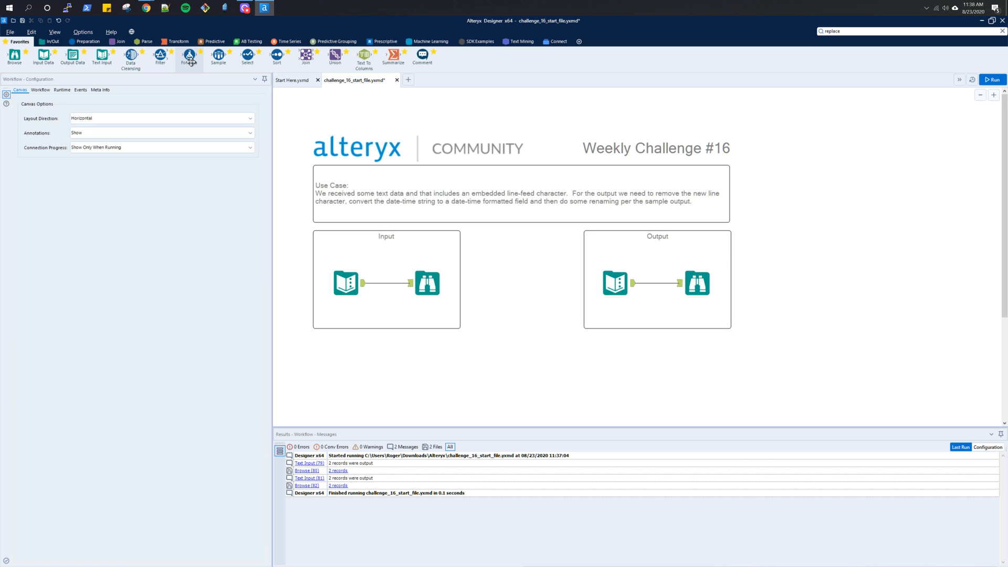
# - Search for "new line" and try to open the Community result "Remove new line characters"
pyautogui.click(939, 32)
pyautogui.write('new line')
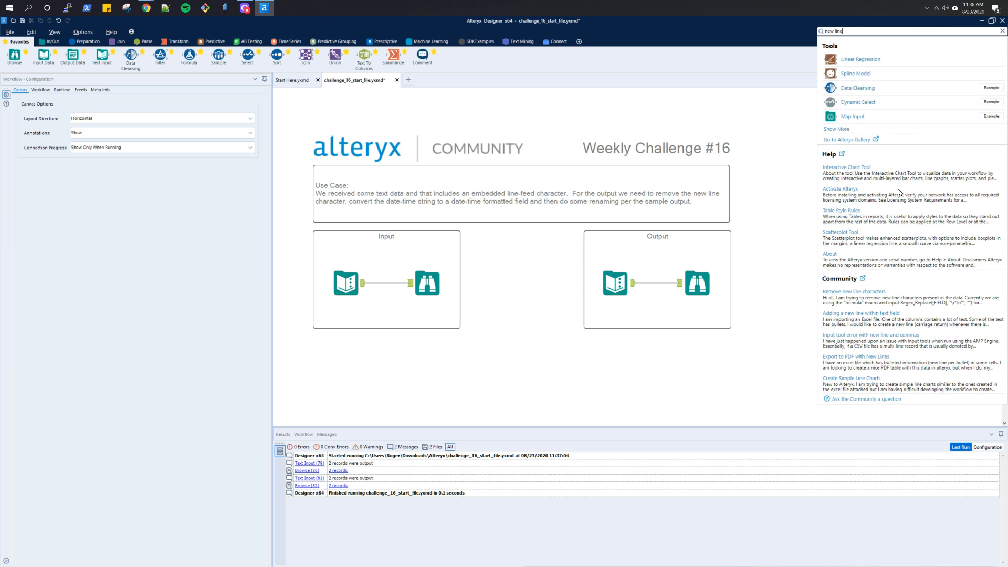
pyautogui.click(876, 293)
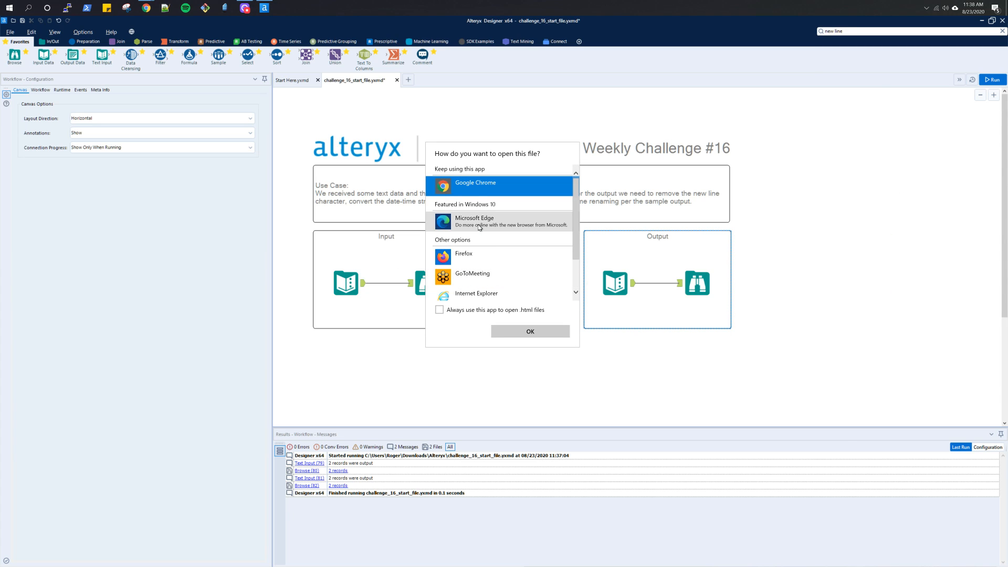
pyautogui.scroll(-2, 476, 254)
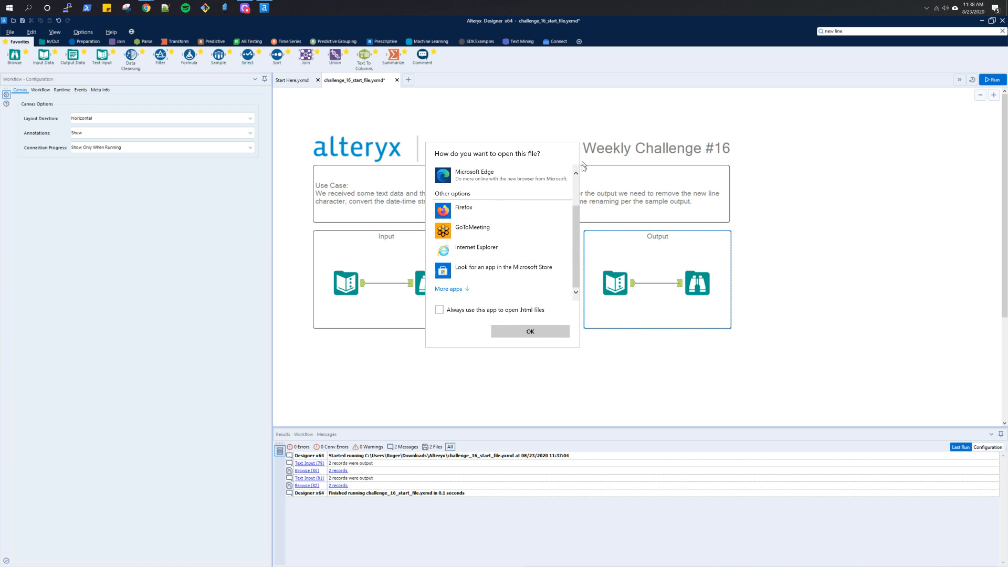
pyautogui.click(797, 251)
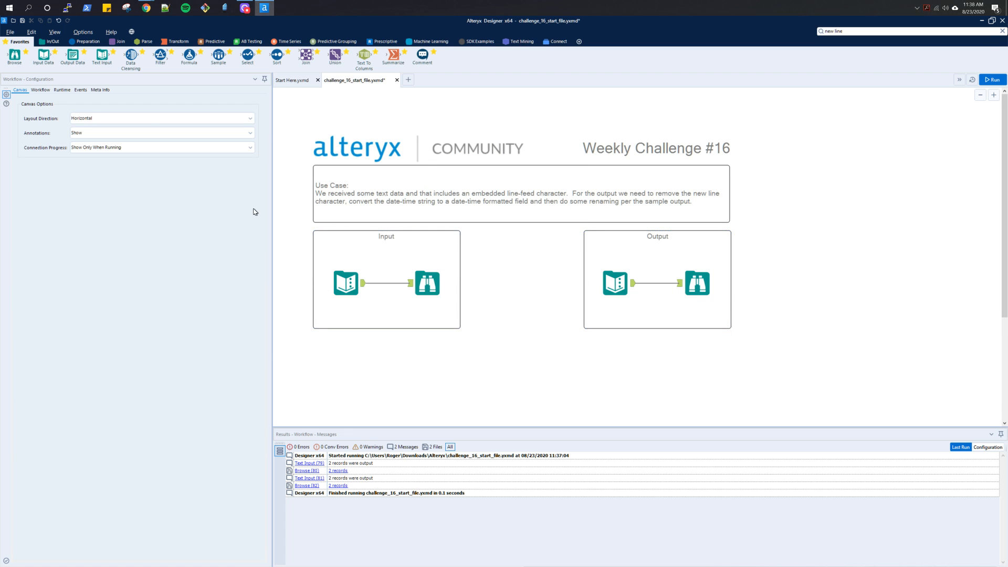
# - Switch to the Alteryx Community site in Chrome, search the Global Community for "remove new line" and open the "Remove new line characters" discussion
pyautogui.hotkey('alt', 'Tab')
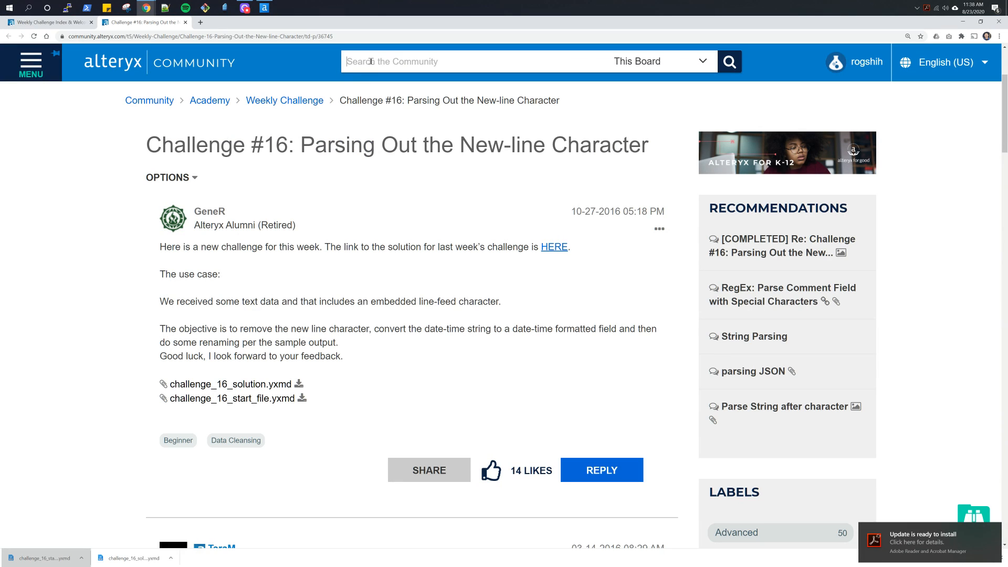
pyautogui.write('new line')
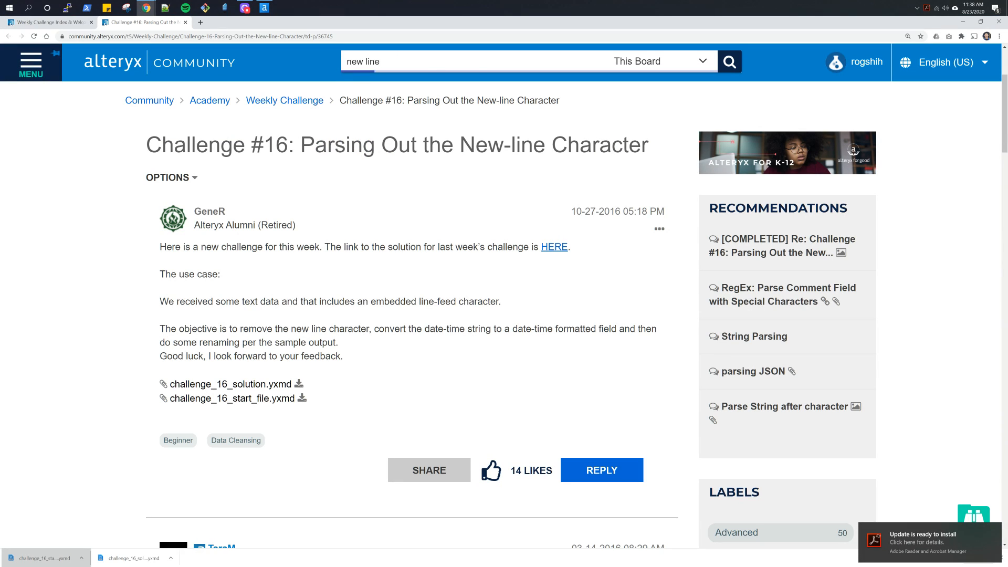
pyautogui.press('Home')
pyautogui.write('remove')
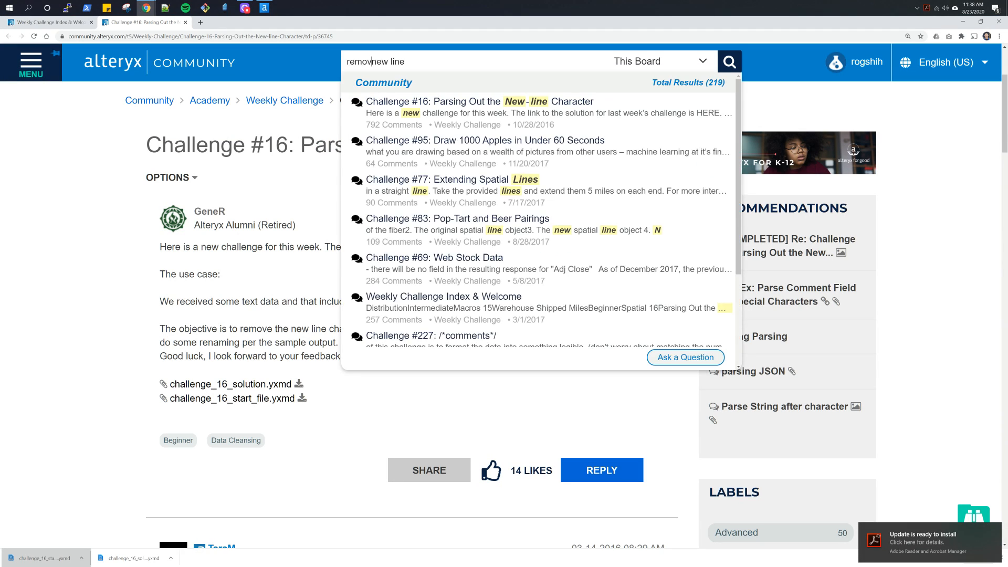
pyautogui.click(643, 62)
pyautogui.click(645, 77)
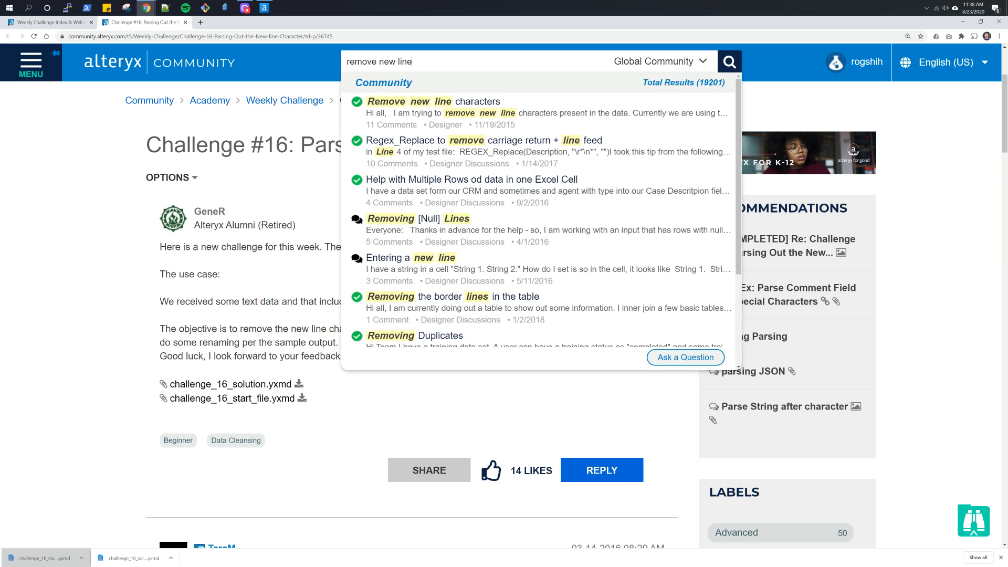
pyautogui.click(469, 104)
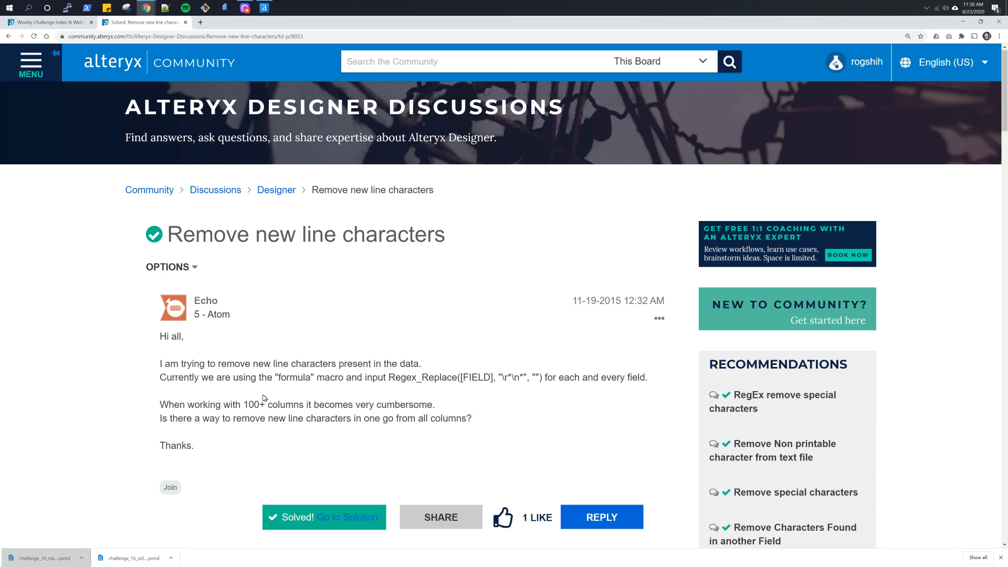
# - Read the discussion's question and replies for ways to remove new-line characters, including the Multi-Field Formula and transpose suggestions
pyautogui.scroll(-5, 264, 398)
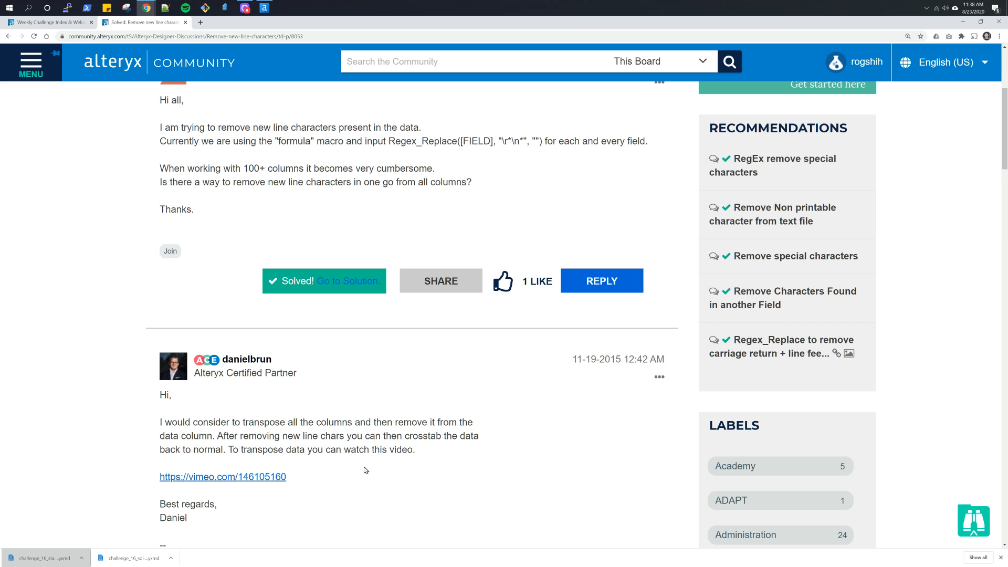
pyautogui.scroll(-5, 362, 462)
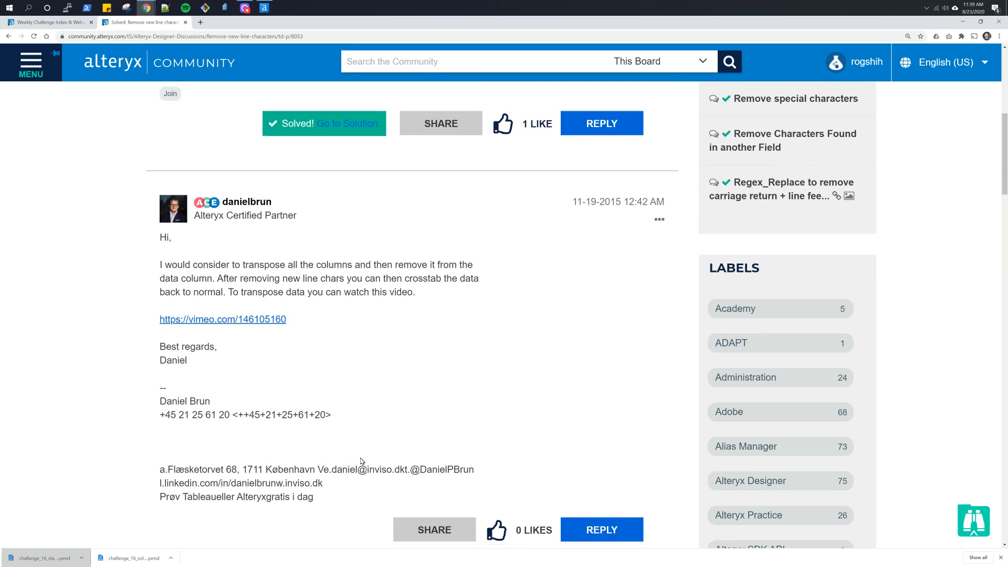
pyautogui.scroll(-2, 362, 461)
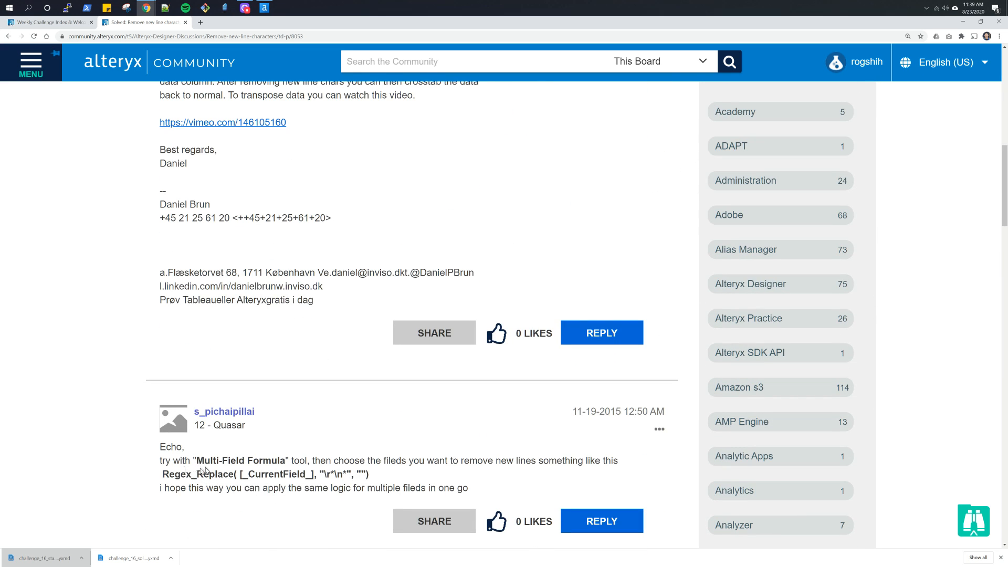
pyautogui.moveTo(196, 460); pyautogui.dragTo(263, 460)
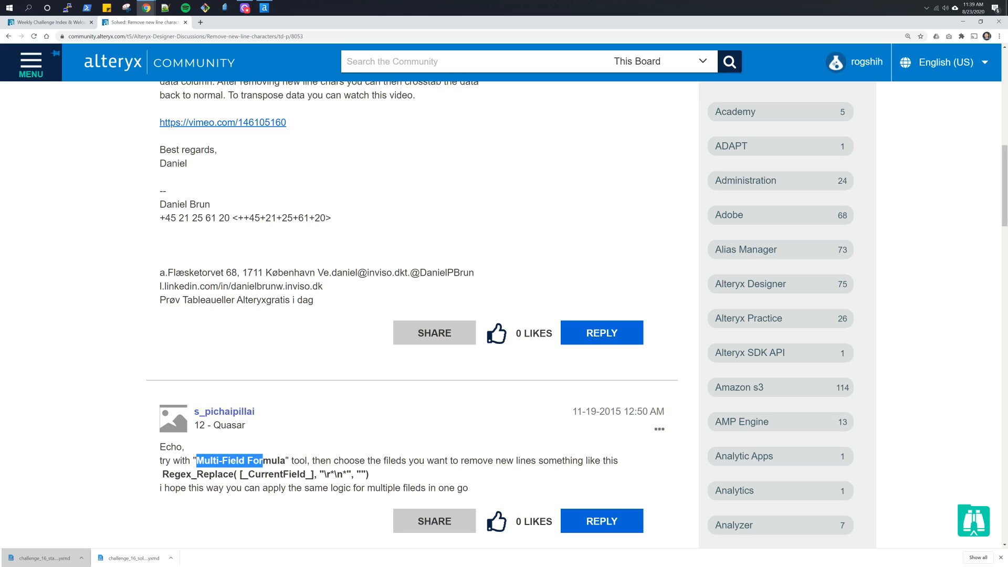
pyautogui.click(341, 449)
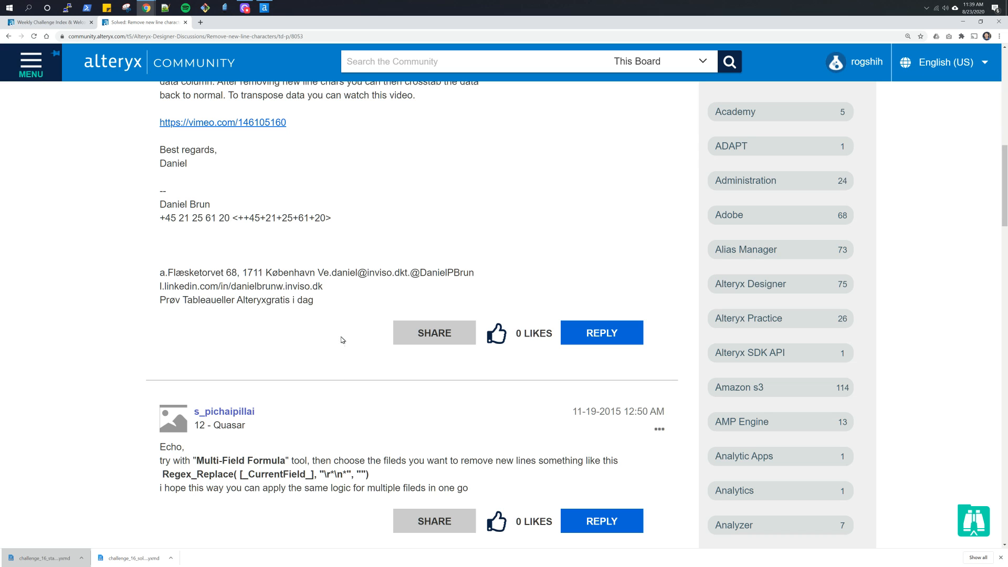
pyautogui.scroll(4, 341, 340)
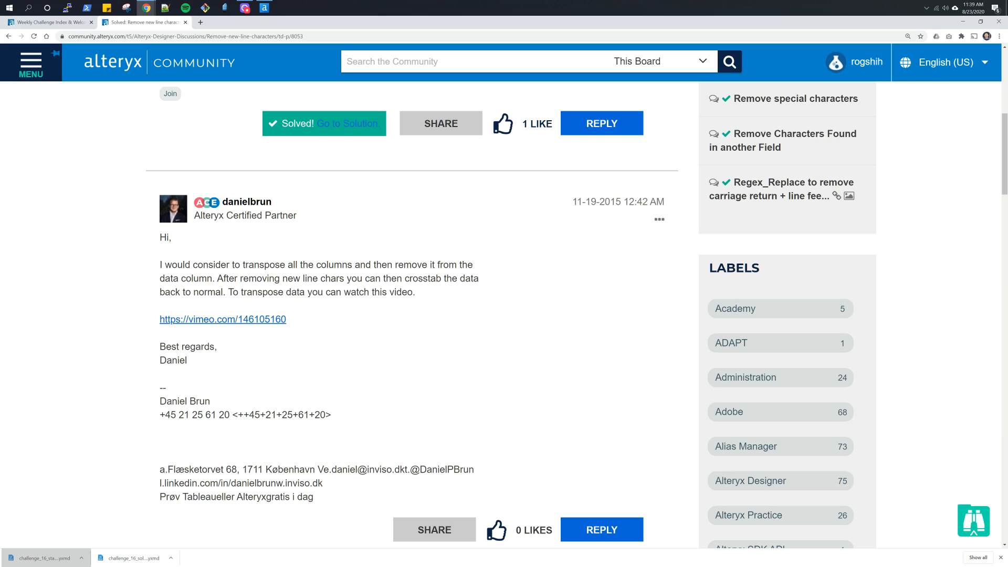
pyautogui.moveTo(242, 266); pyautogui.dragTo(298, 265)
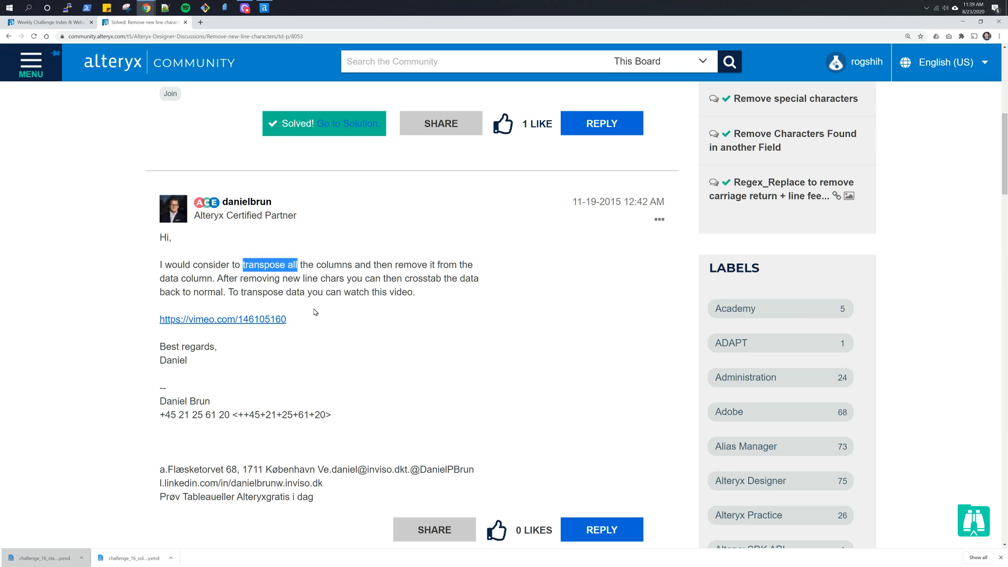
pyautogui.scroll(6, 333, 252)
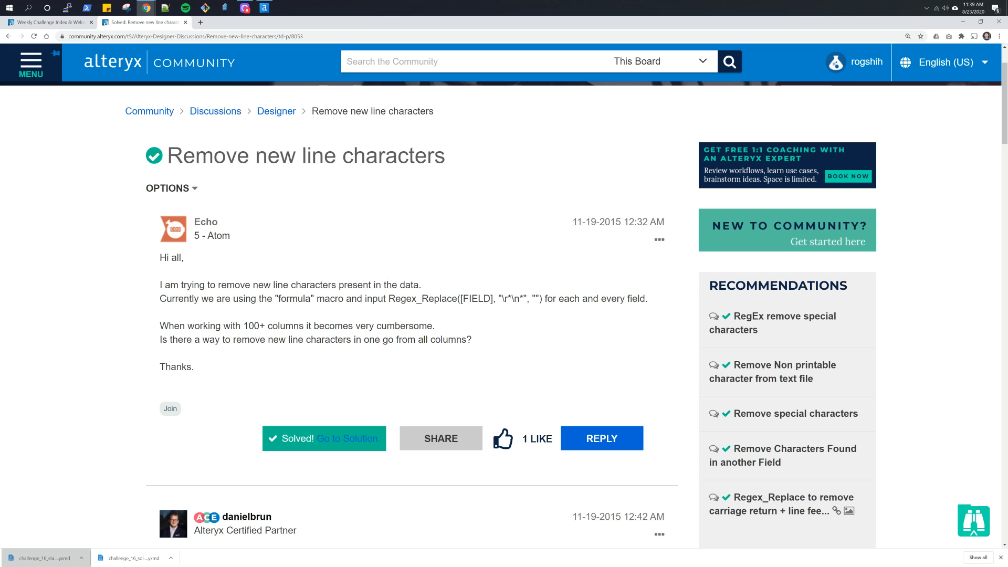
# - Switch back to Alteryx Designer, add a RegEx tool below the Input container and connect the input data to it
pyautogui.hotkey('alt', 'Tab')
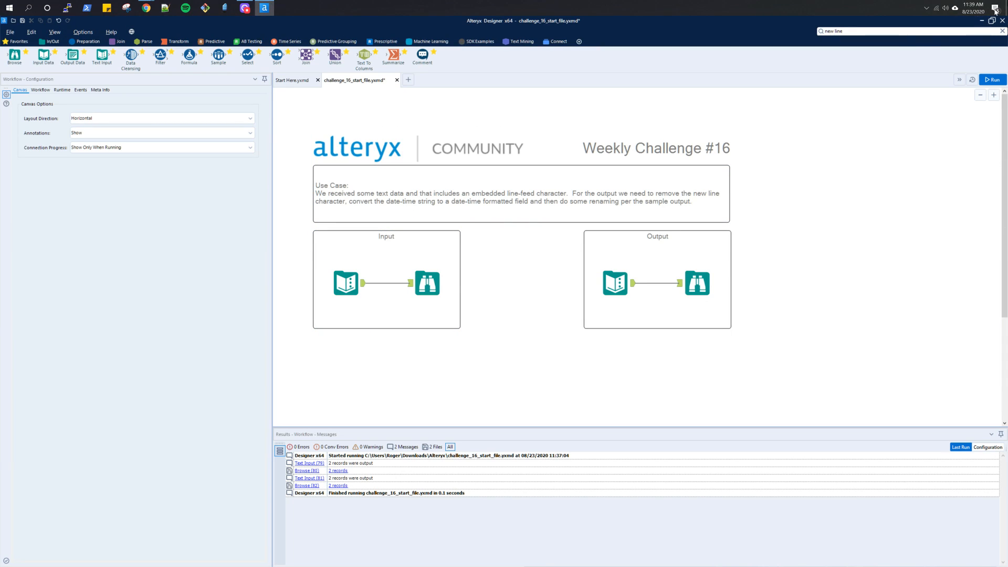
pyautogui.click(143, 42)
pyautogui.moveTo(43, 54); pyautogui.dragTo(419, 357)
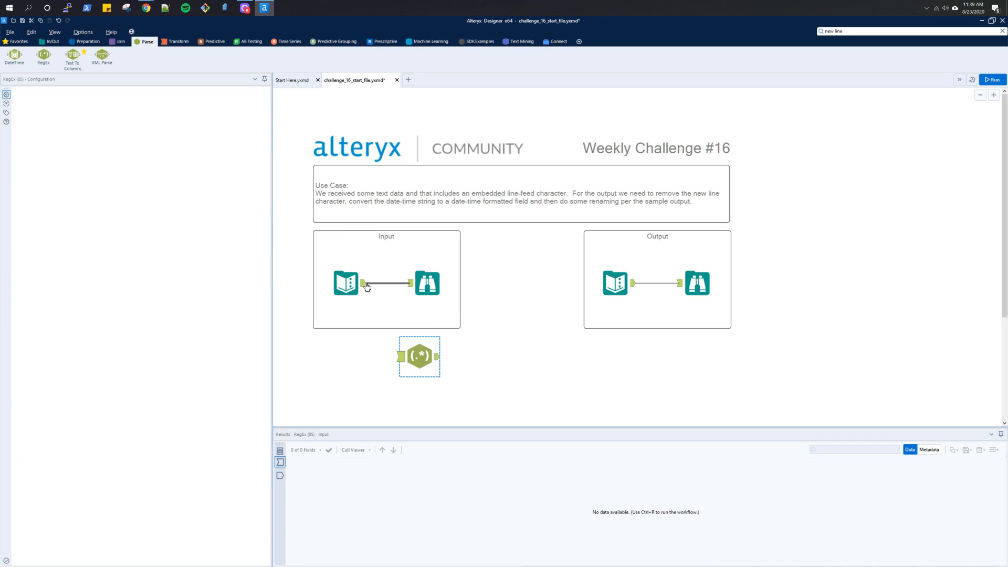
pyautogui.moveTo(366, 298); pyautogui.dragTo(401, 357)
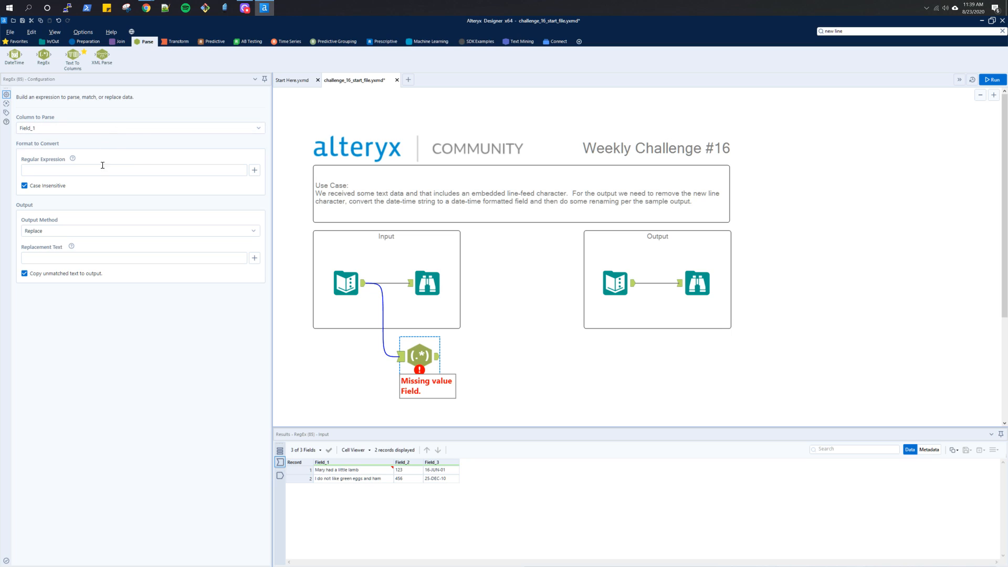
# - Try replacing the regular expression *\n in Field_1 with empty text, run the workflow and inspect the RegEx tool's output
pyautogui.click(105, 169)
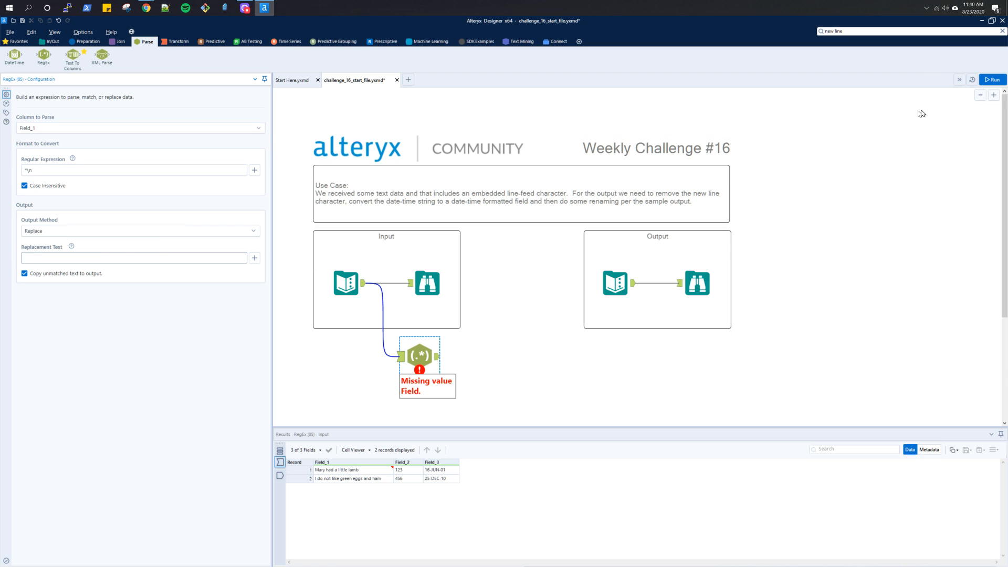
pyautogui.click(991, 79)
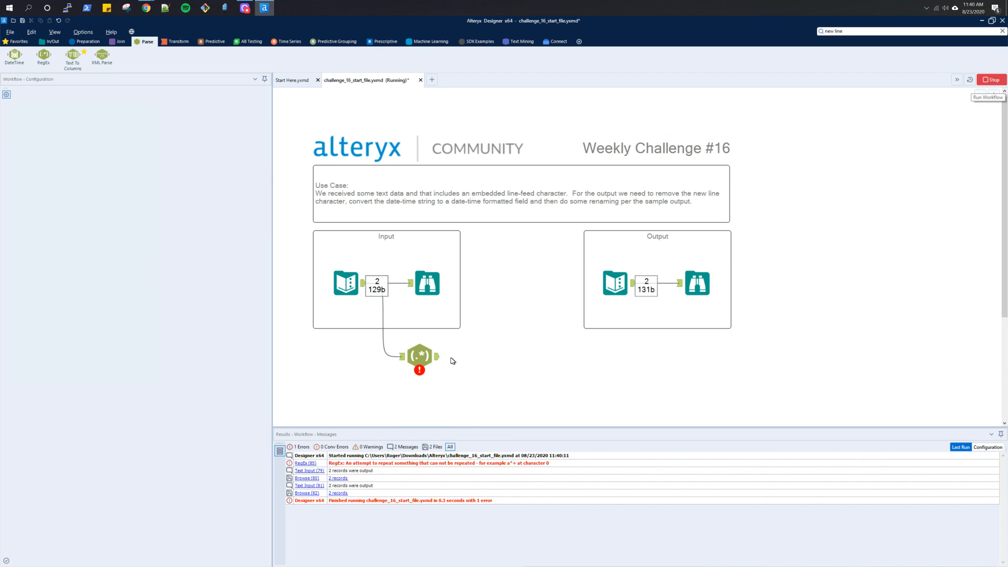
pyautogui.click(438, 359)
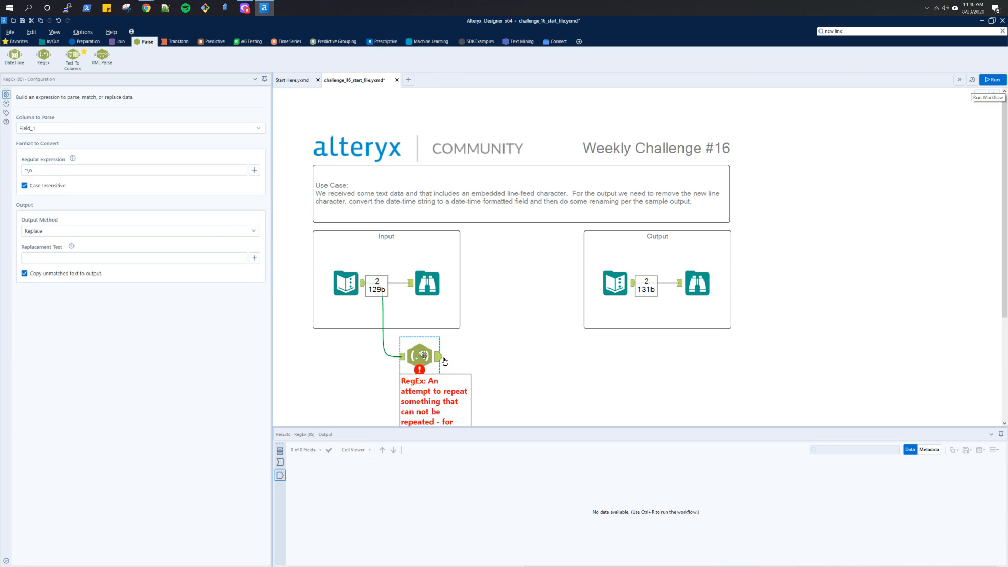
# - Check the available regular expression tokens and the Community discussion's Regex_Replace formula, and delete the RegEx tool
pyautogui.click(253, 170)
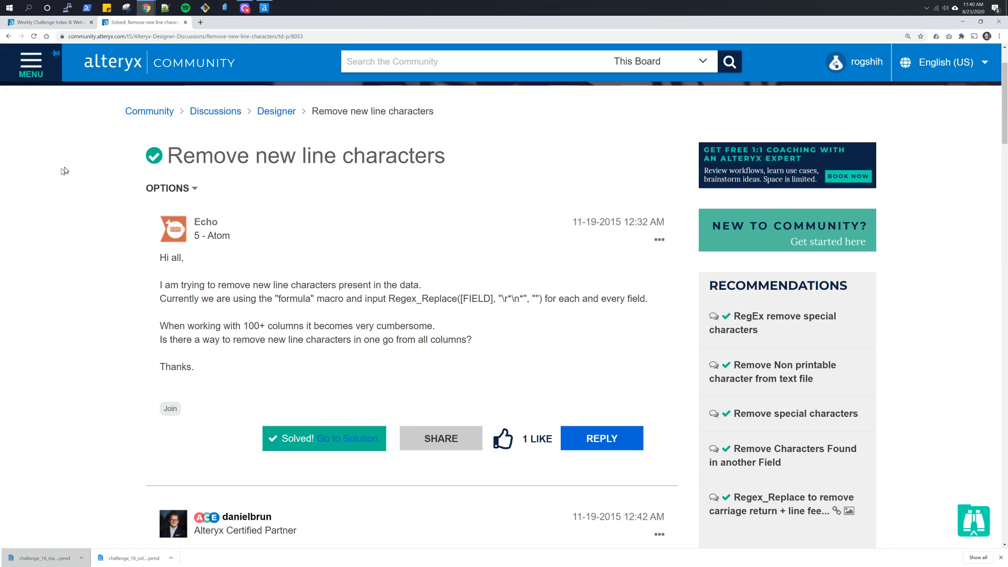
pyautogui.hotkey('alt', 'Tab')
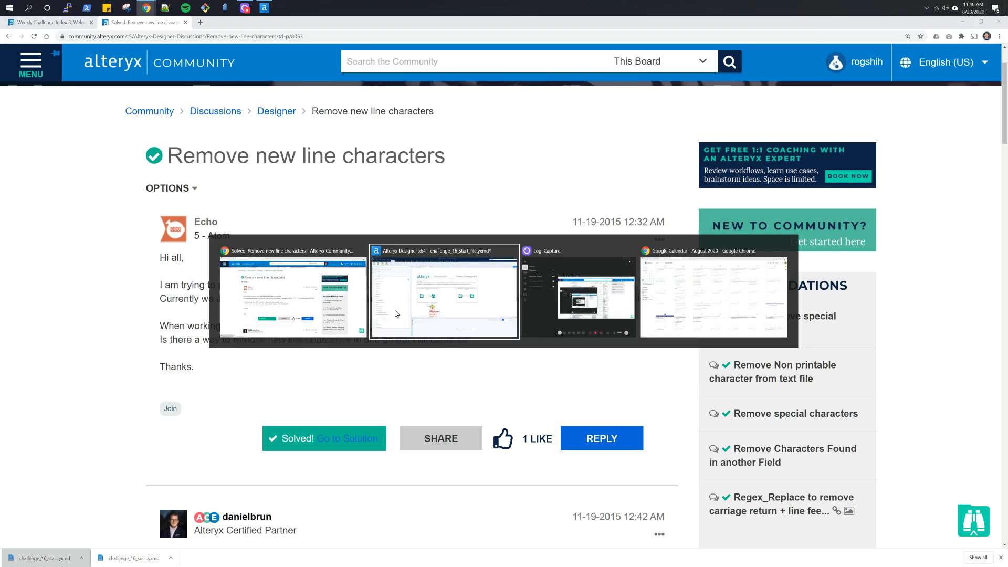
pyautogui.hotkey('alt', 'Tab')
pyautogui.click(424, 357)
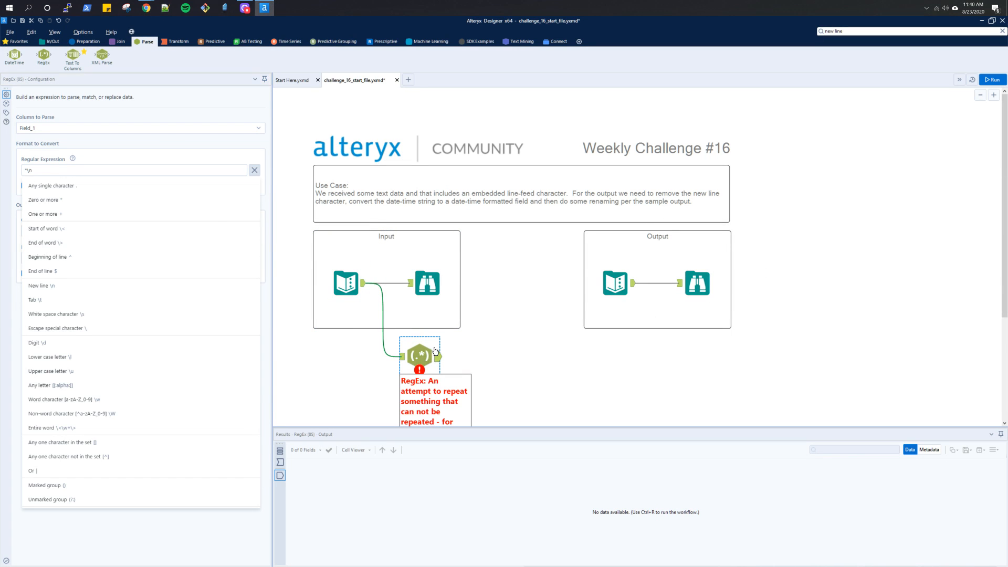
pyautogui.press('Delete')
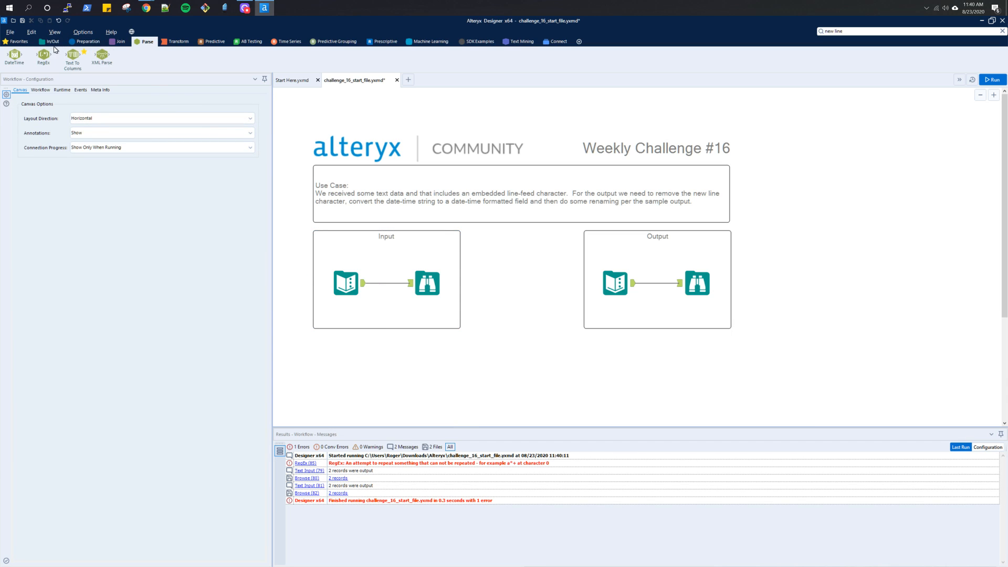
# - Add a Formula tool below the Input container, connect the input data to it and choose Field_1 as its output column
pyautogui.click(21, 41)
pyautogui.moveTo(189, 54); pyautogui.dragTo(454, 389)
pyautogui.moveTo(363, 284); pyautogui.dragTo(408, 364)
pyautogui.click(422, 372)
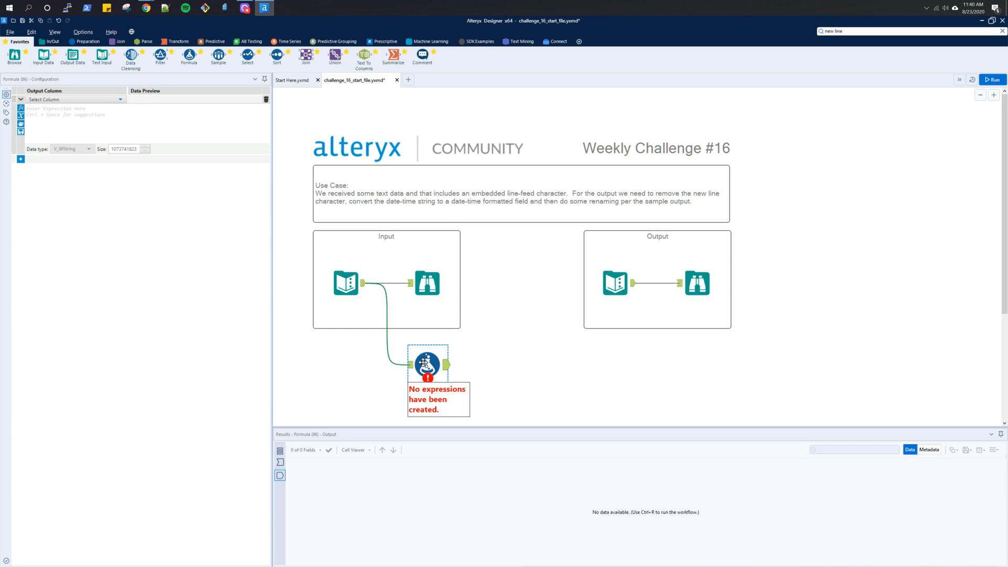
pyautogui.click(121, 99)
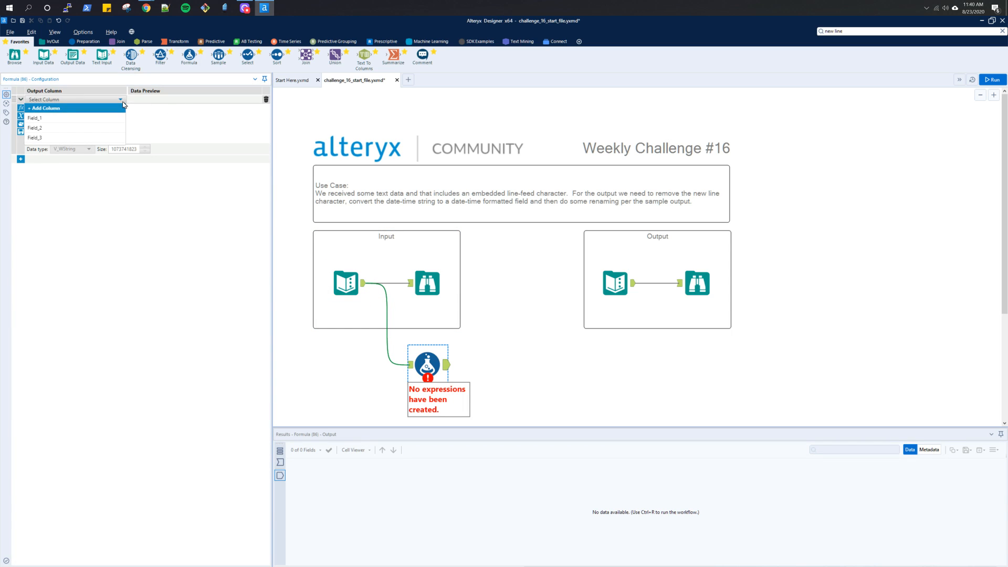
pyautogui.click(109, 118)
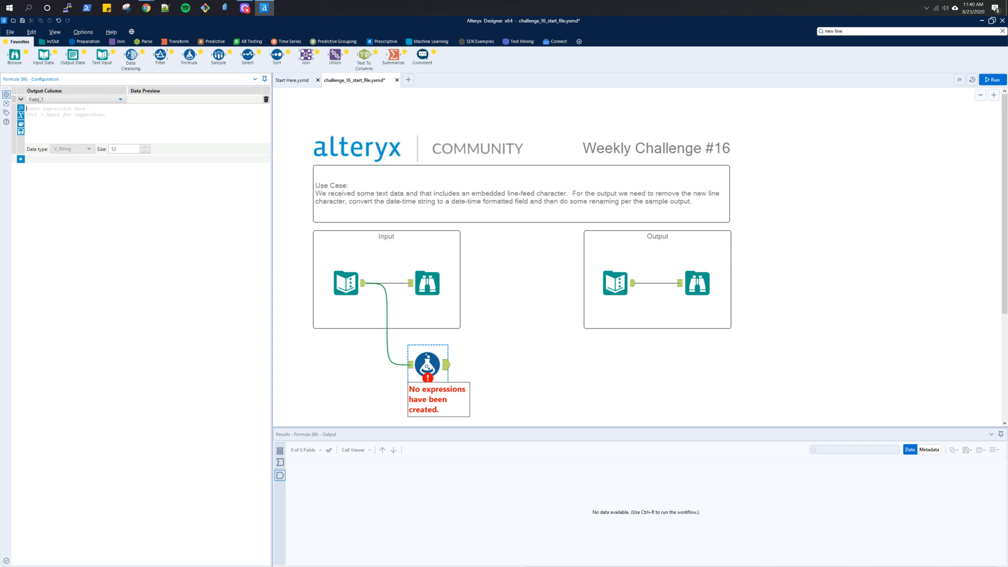
# - Enter the Field_1 expression REGEX_Replace([Field_1], "\n", "") in the Formula tool
pyautogui.write('reg')
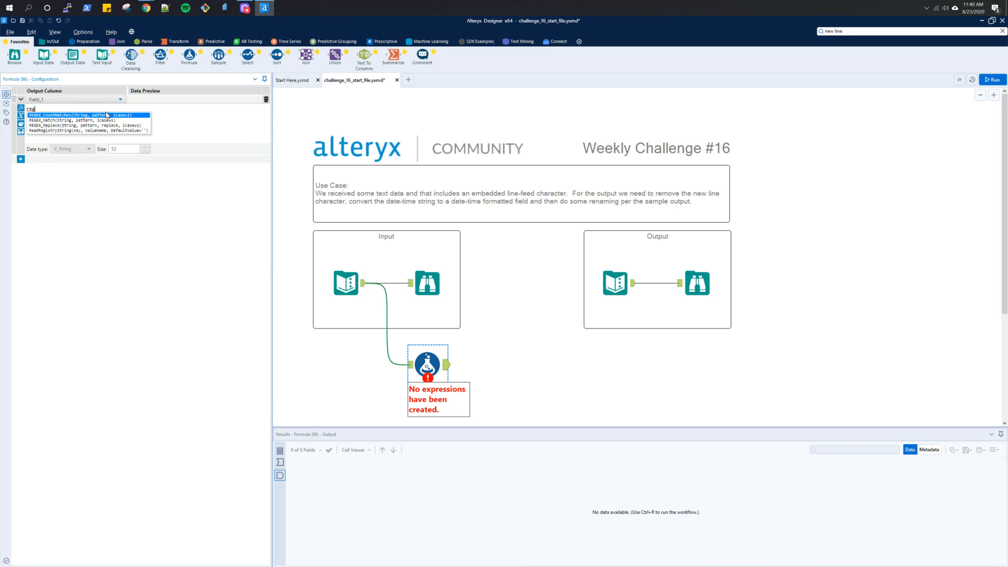
pyautogui.press('Down')
pyautogui.press('Down')
pyautogui.press('Return')
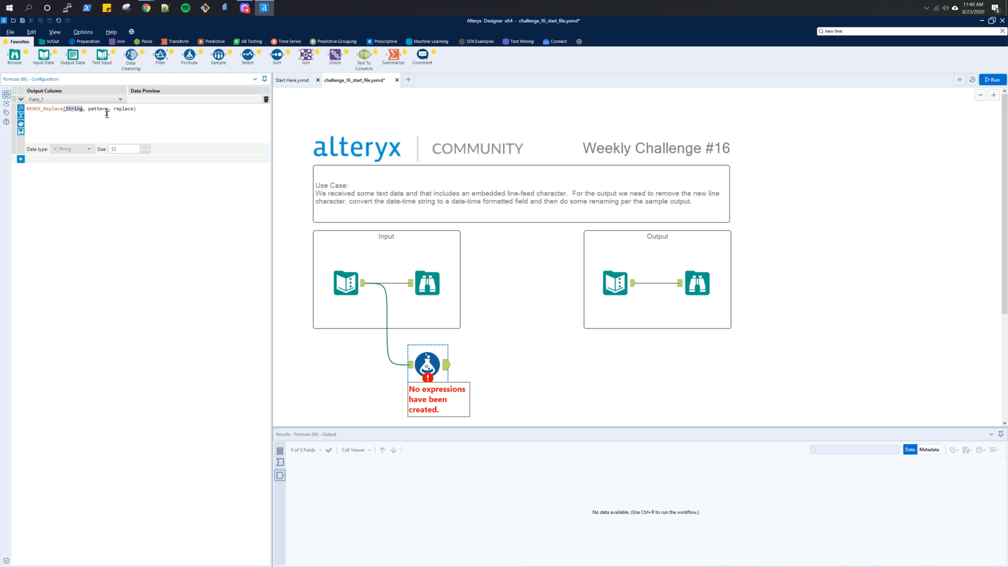
pyautogui.write('[')
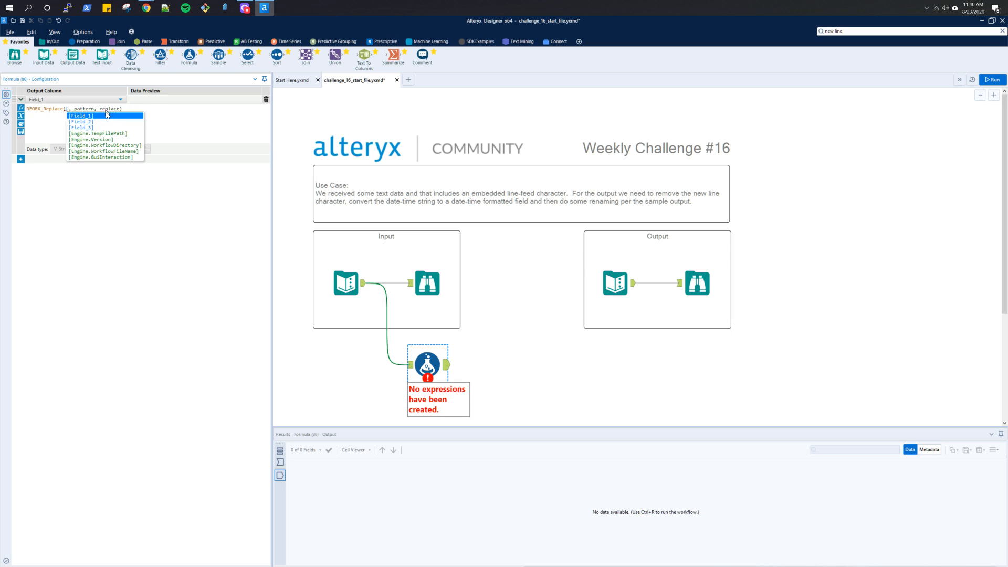
pyautogui.press('Return')
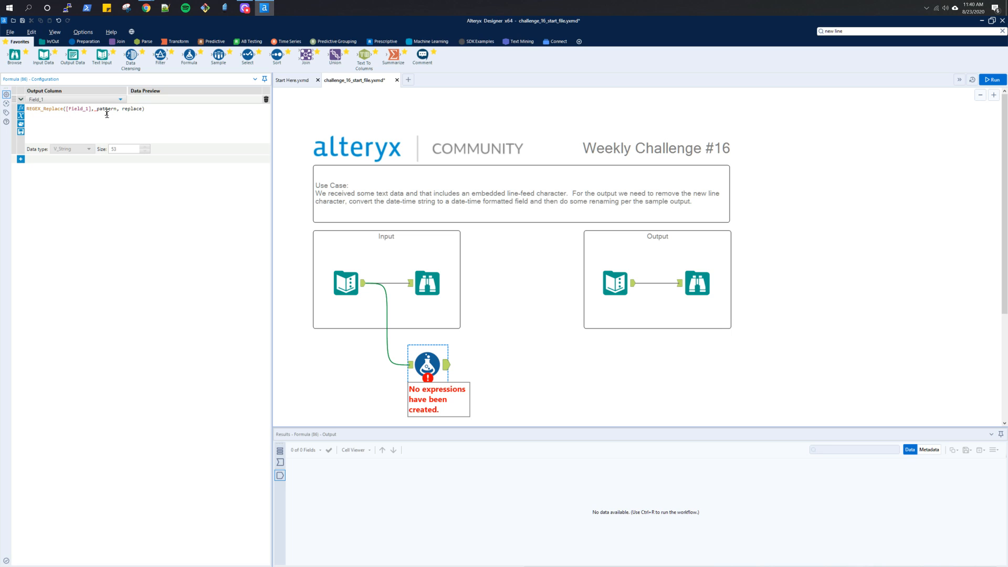
pyautogui.write('"\\n"')
pyautogui.hotkey('ctrl', 'shift', 'Right')
pyautogui.press('Delete')
pyautogui.hotkey('ctrl', 'shift', 'Right')
pyautogui.write('""')
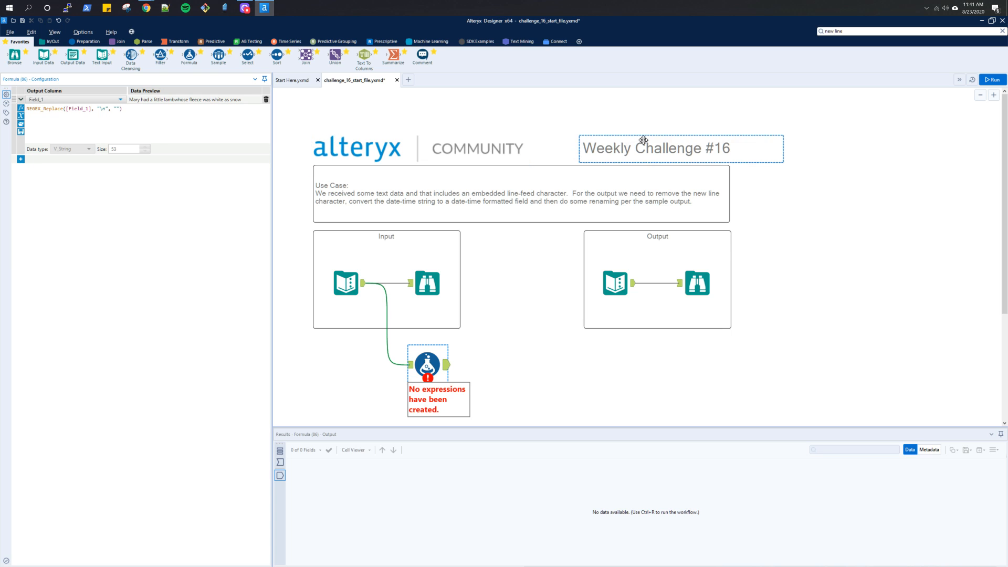
# - Run the workflow and compare the Formula tool's output with the sample output data
pyautogui.click(994, 81)
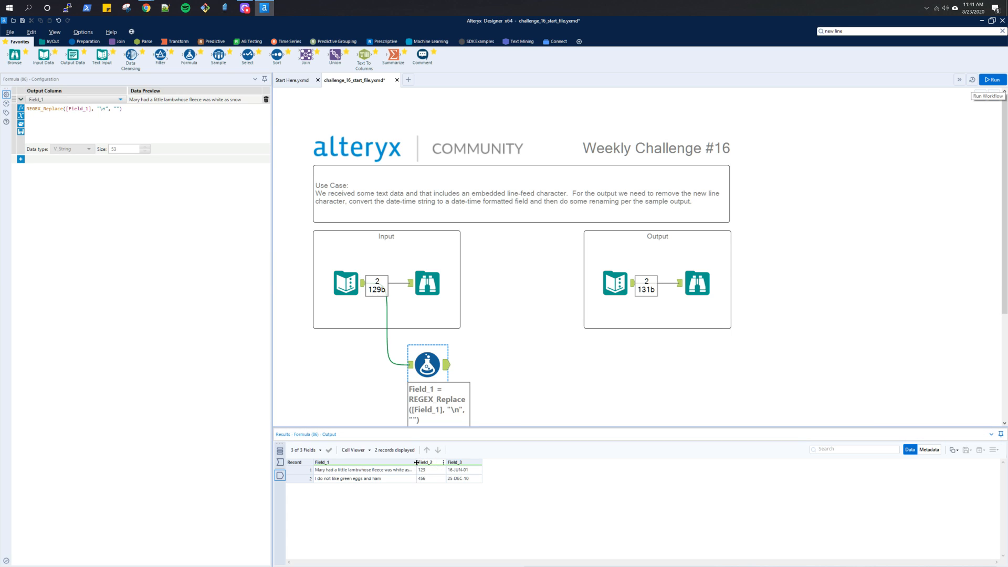
pyautogui.click(696, 286)
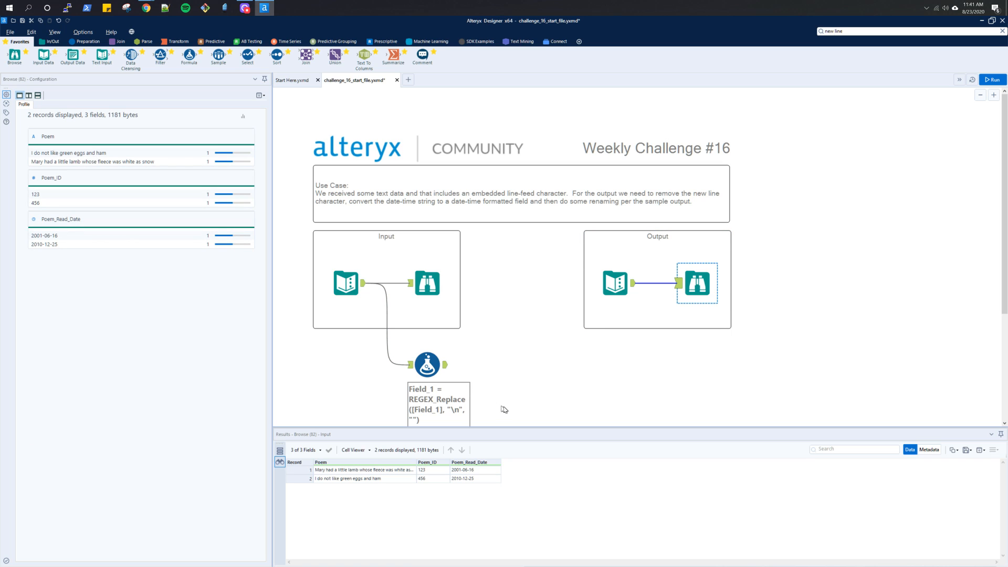
pyautogui.click(450, 368)
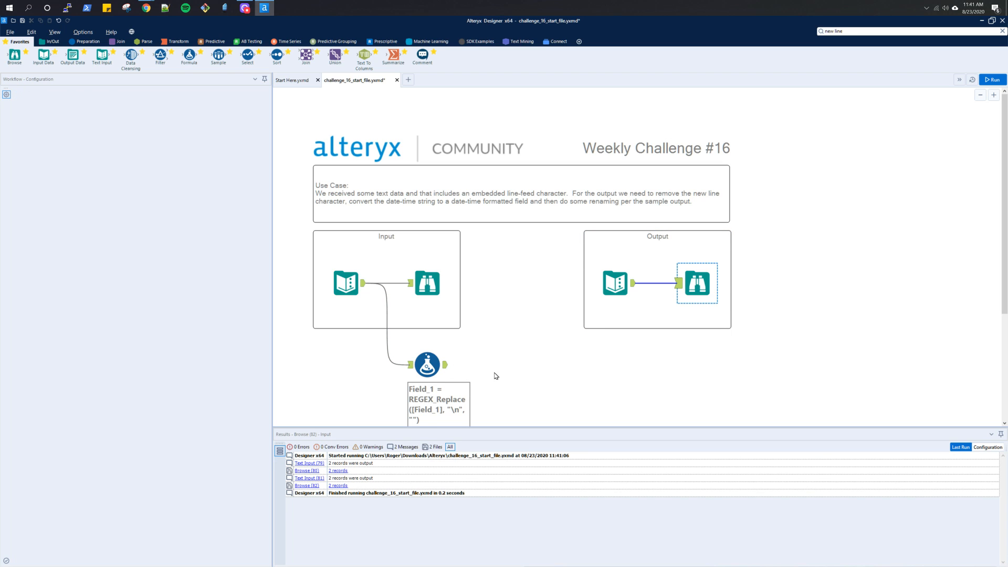
pyautogui.click(446, 362)
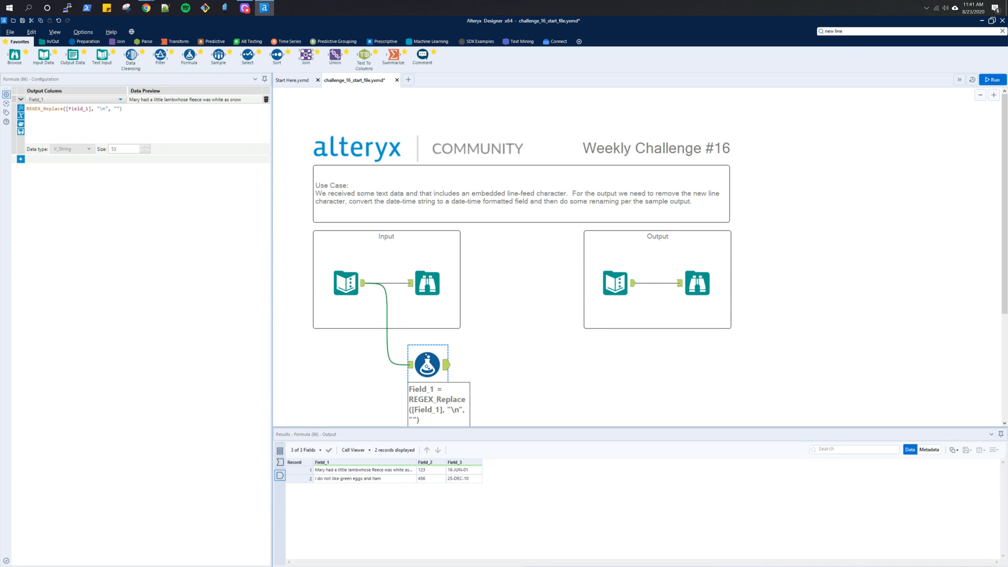
# - Find the DateTime tool, place it after the Formula tool and compare its incoming dates with the sample output's date format
pyautogui.click(851, 31)
pyautogui.write('date')
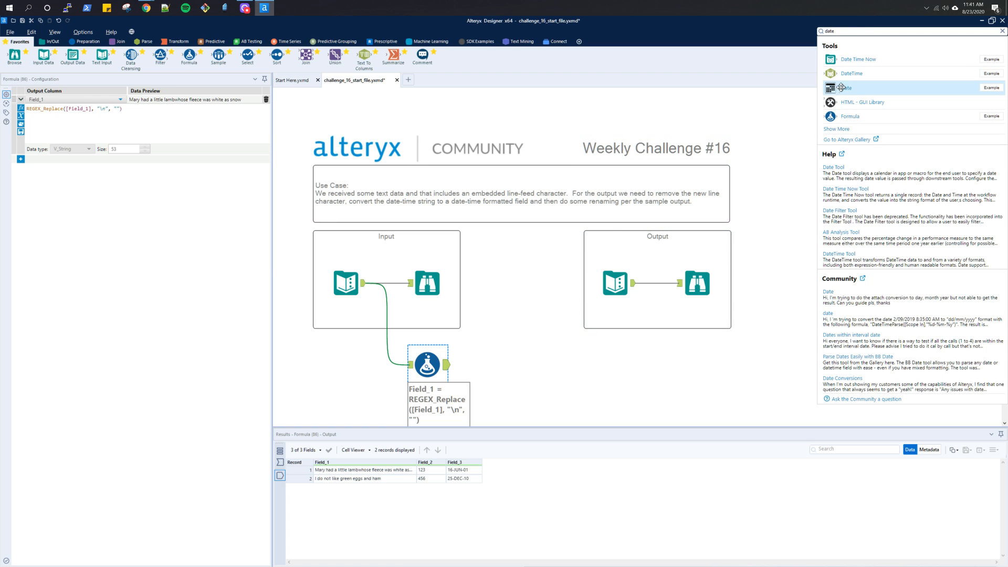
pyautogui.moveTo(841, 76); pyautogui.dragTo(496, 364)
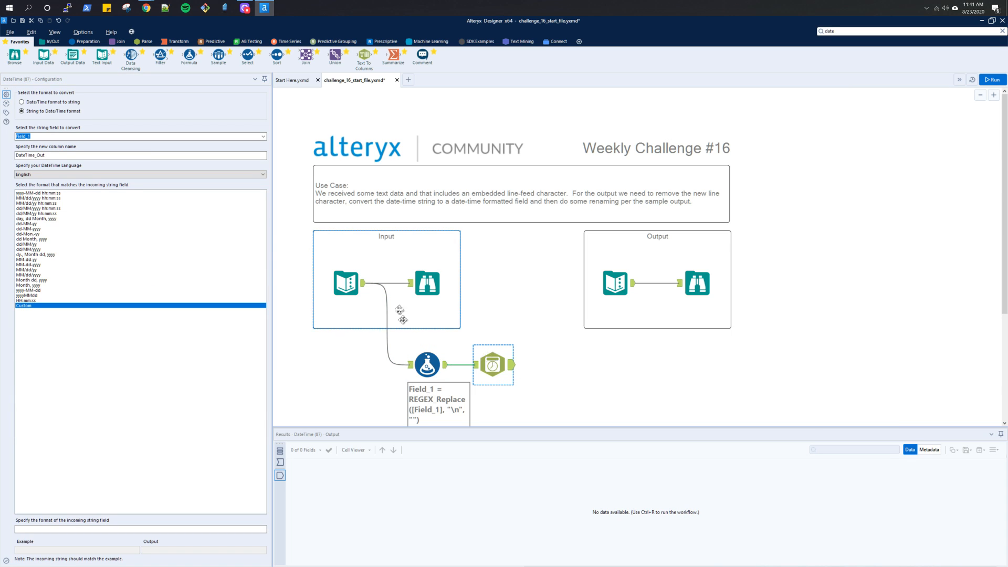
pyautogui.click(698, 288)
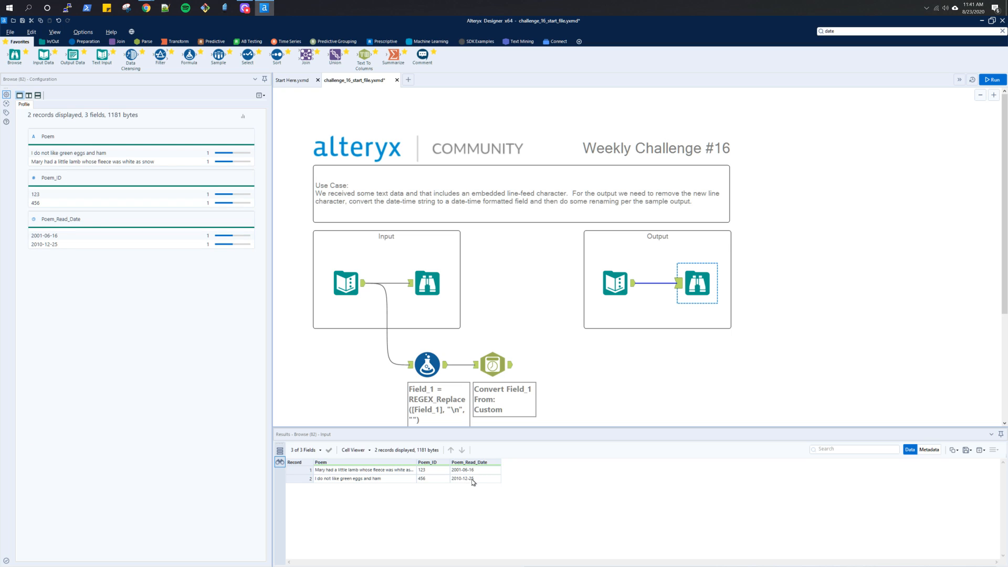
pyautogui.click(493, 364)
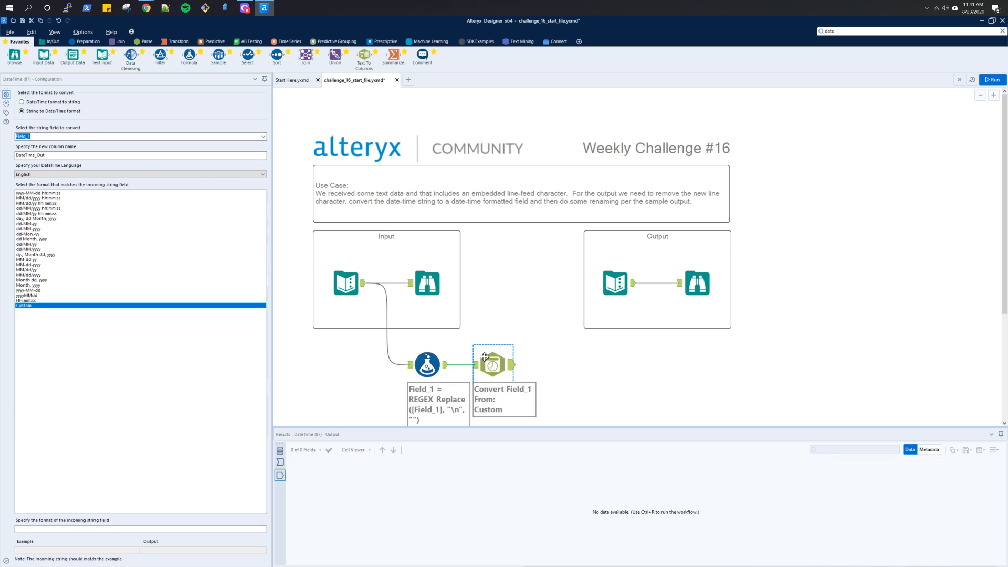
pyautogui.click(476, 364)
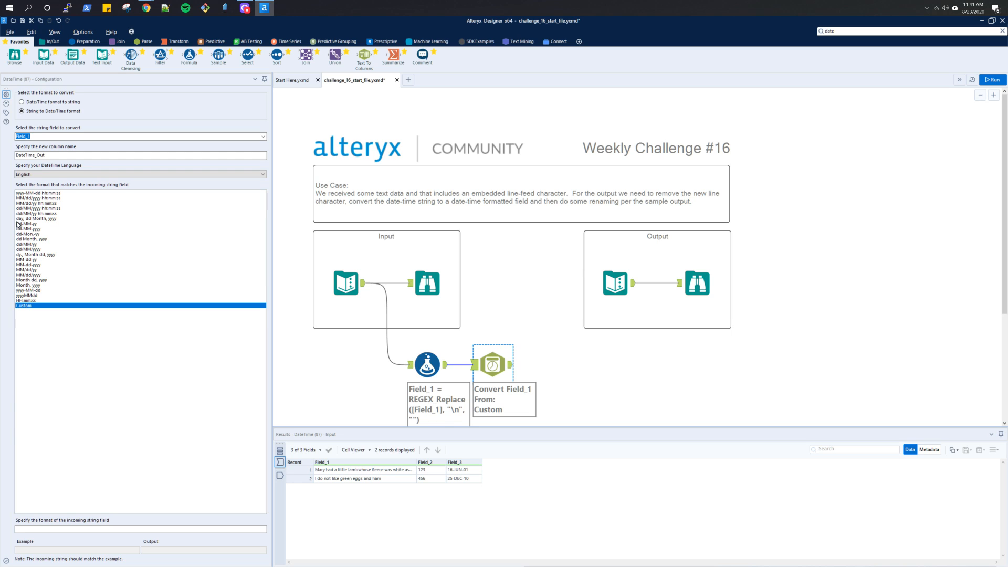
# - Try the dd-MM-yy incoming format on Field_1 in the DateTime tool, run the workflow and inspect the output
pyautogui.click(18, 225)
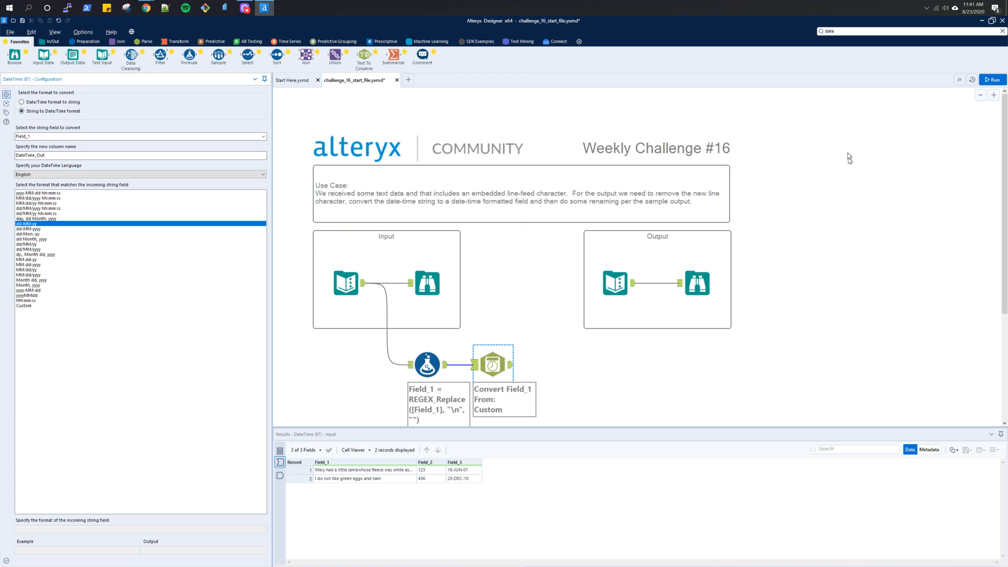
pyautogui.click(990, 80)
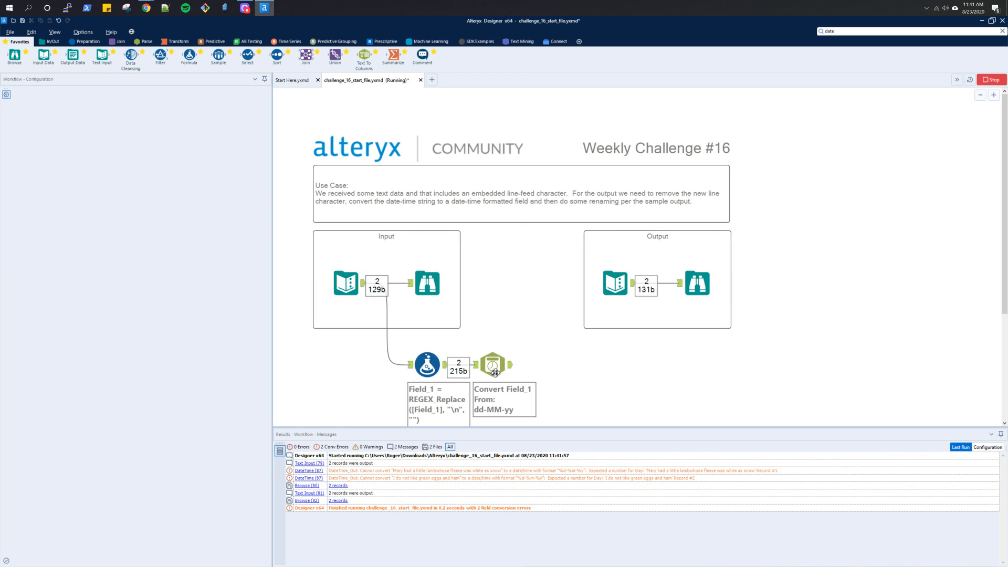
pyautogui.click(510, 370)
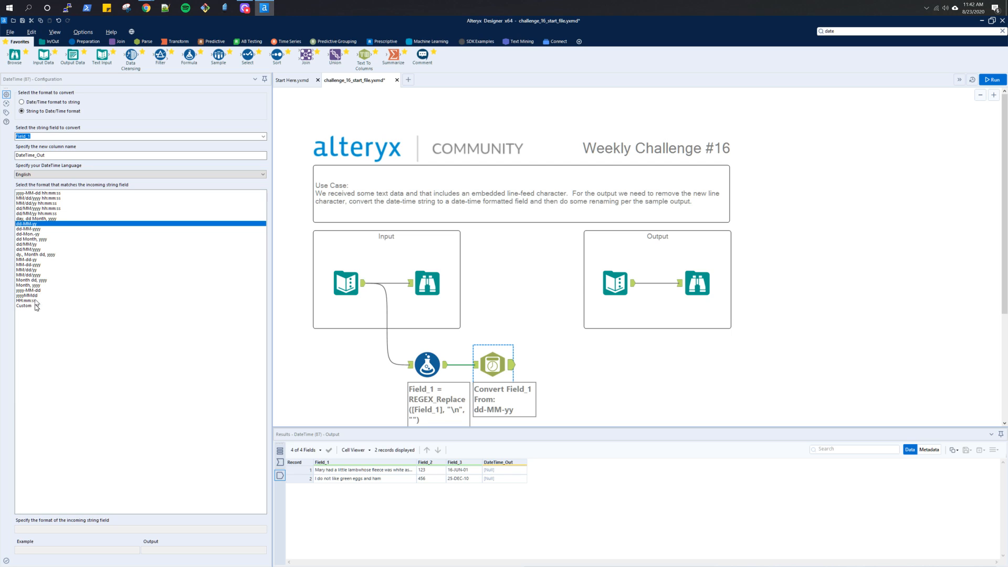
# - Set the DateTime tool's incoming string format to dd-Mon.-yy, rerun the workflow and reopen the tool's settings
pyautogui.click(23, 234)
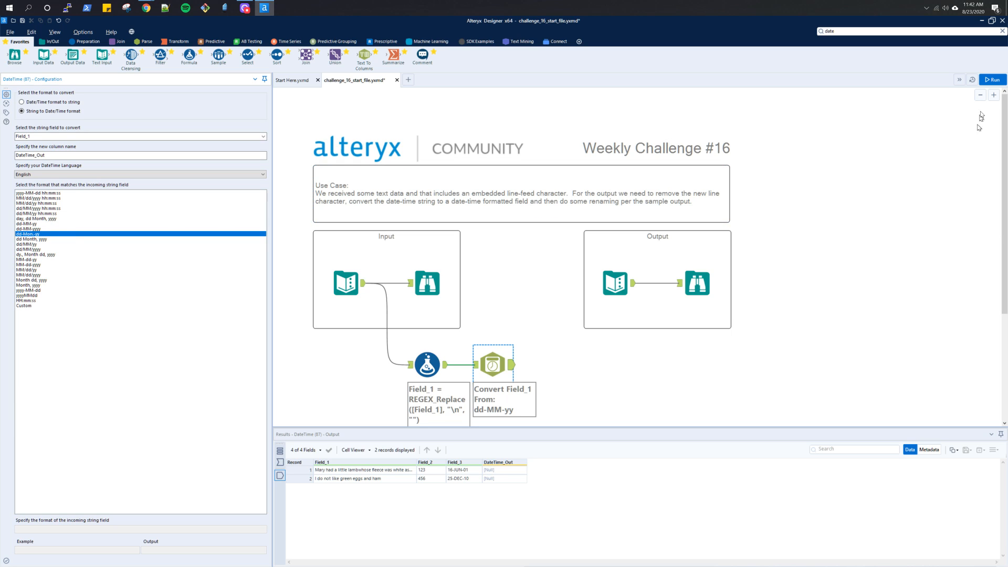
pyautogui.click(992, 79)
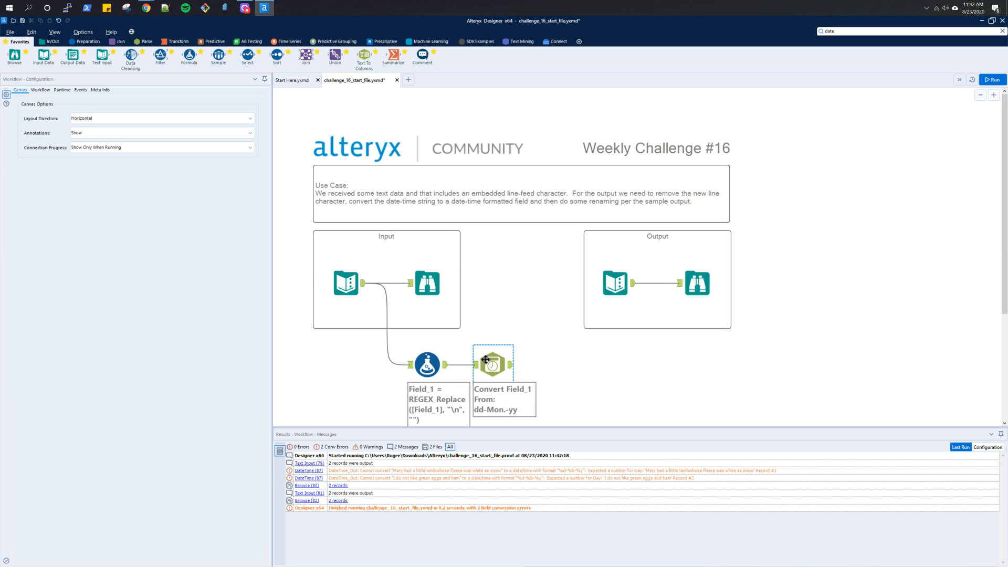
pyautogui.click(486, 359)
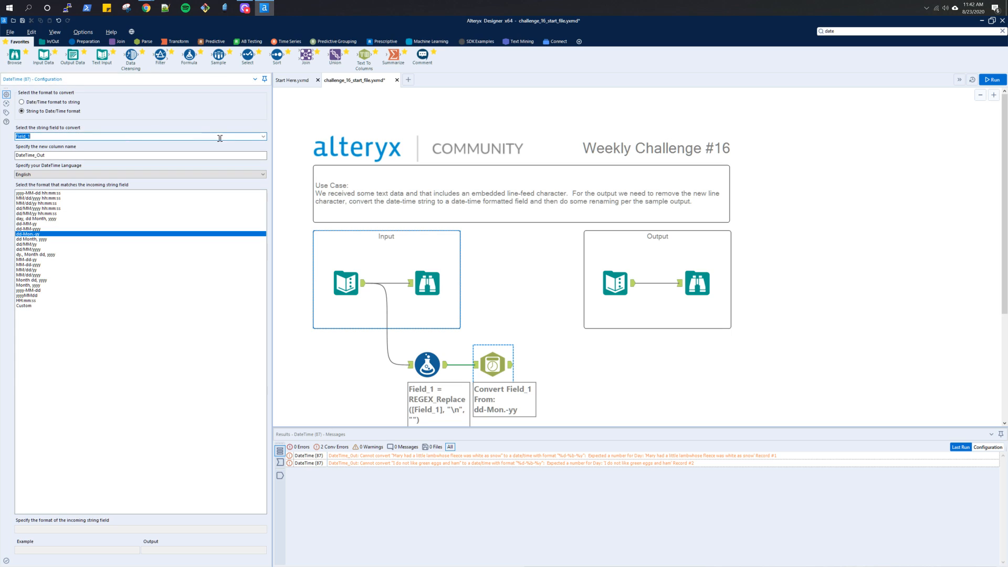
# - Set the DateTime tool's string field to convert to Field_3, run the workflow and inspect its output
pyautogui.click(263, 136)
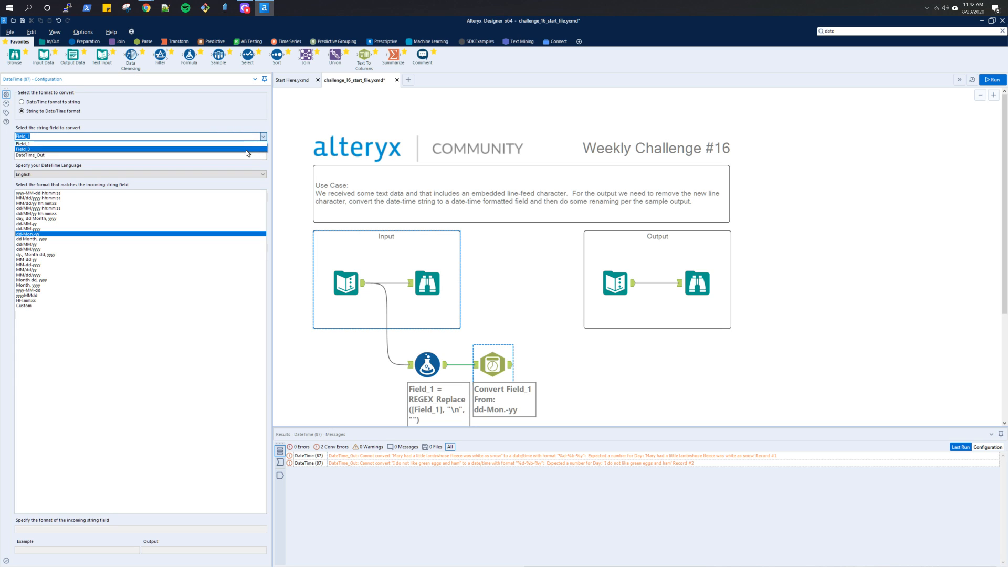
pyautogui.click(246, 150)
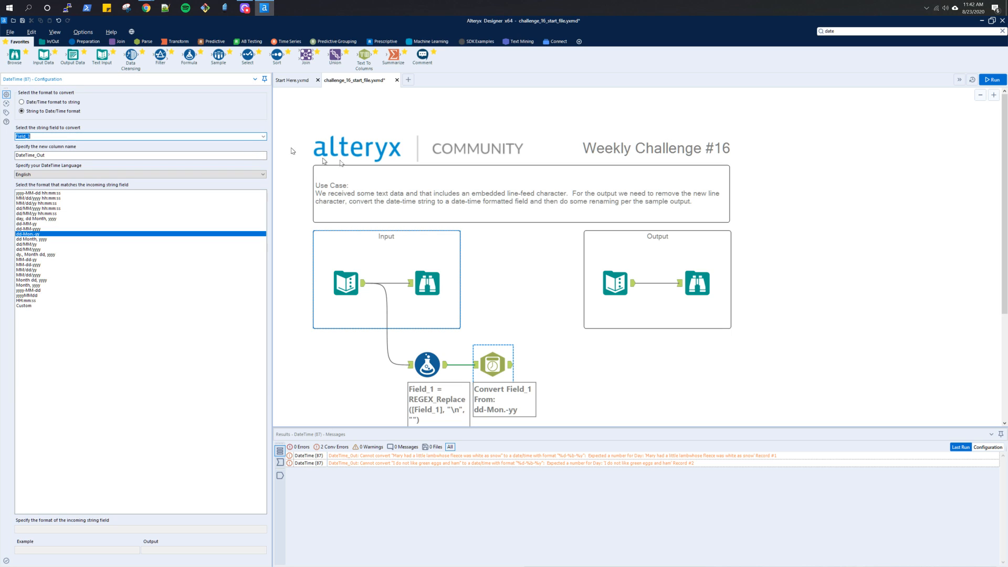
pyautogui.click(991, 79)
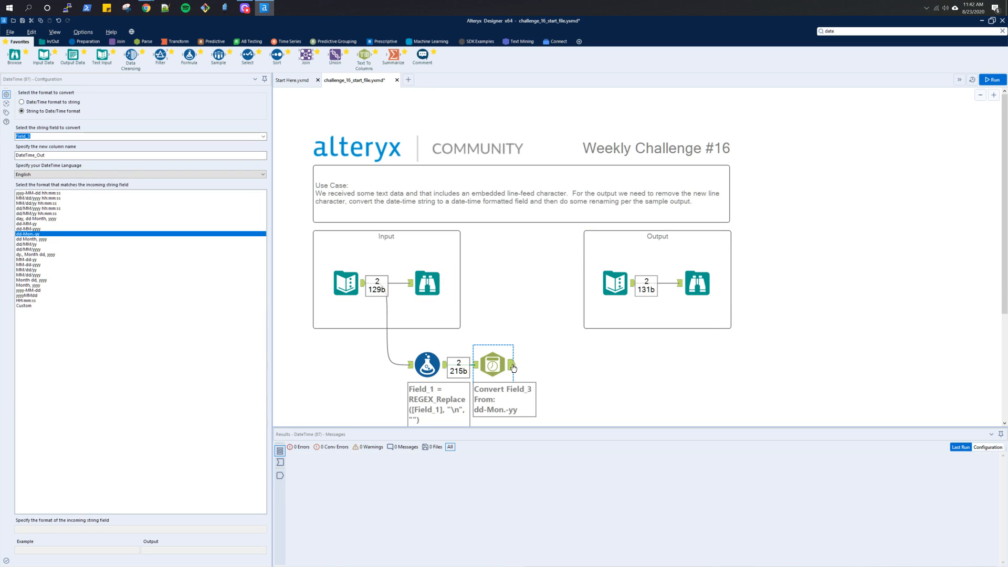
pyautogui.click(512, 366)
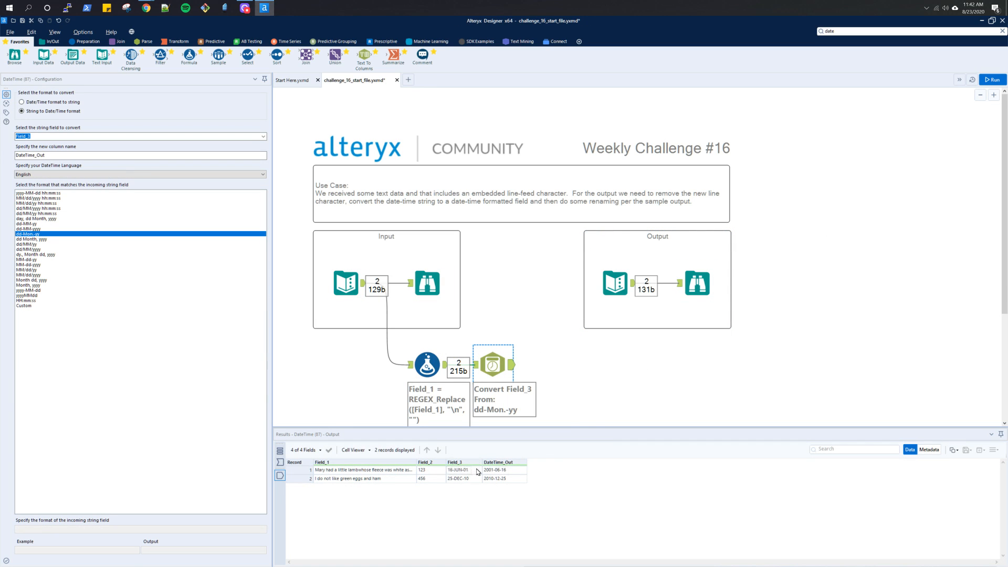
# - Compare the DateTime tool's output columns with the field names and dates of the sample output
pyautogui.click(395, 122)
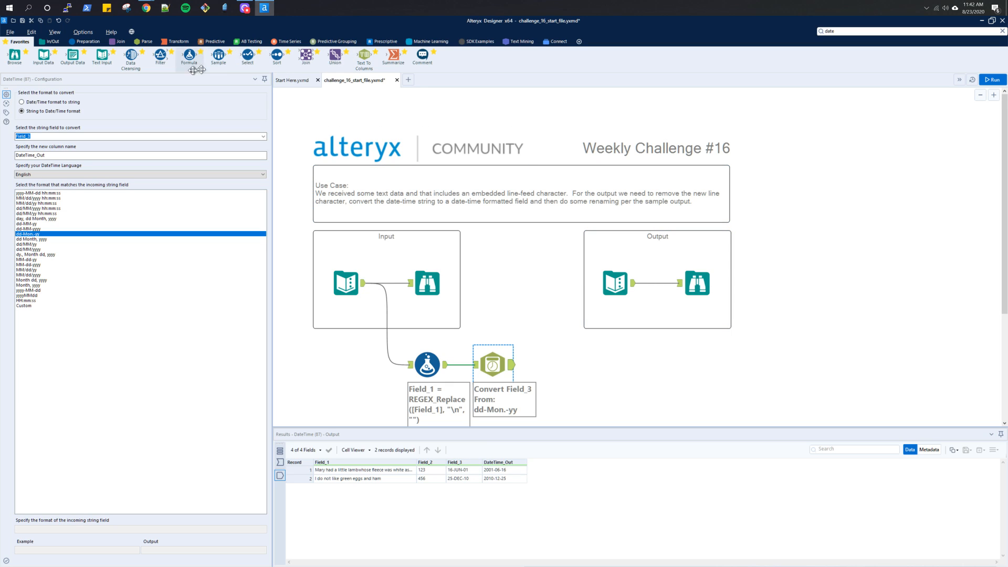
pyautogui.click(698, 286)
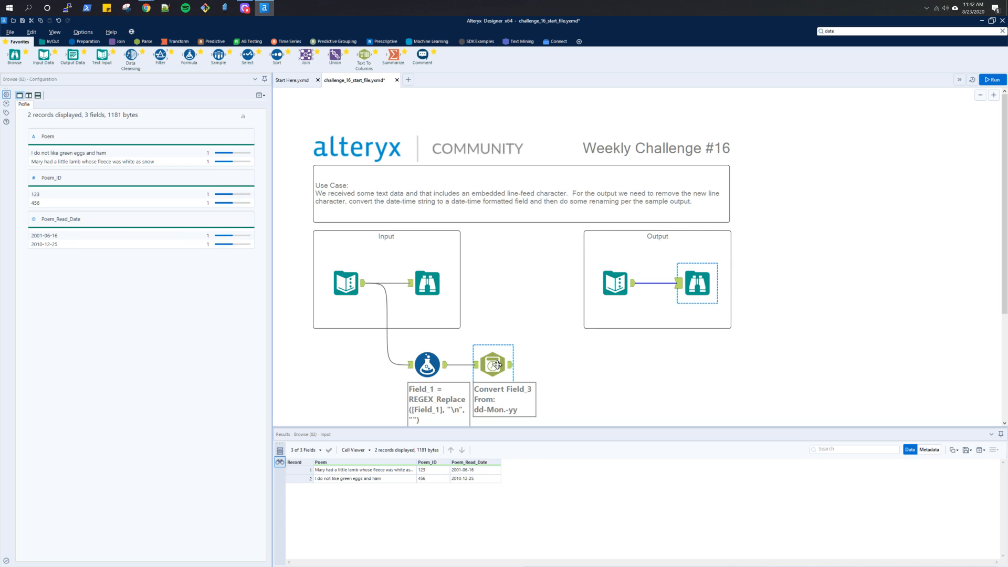
pyautogui.click(497, 363)
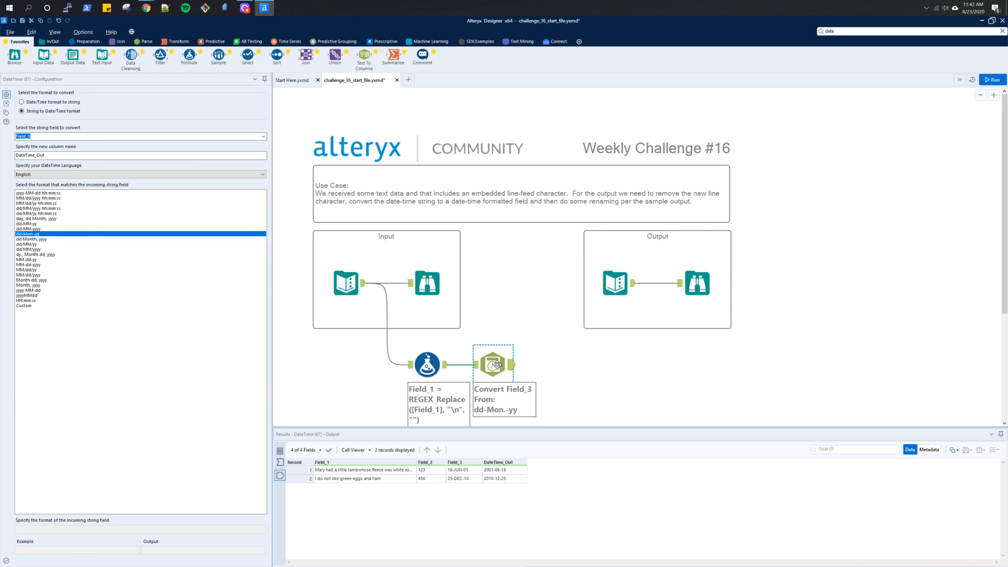
pyautogui.click(695, 288)
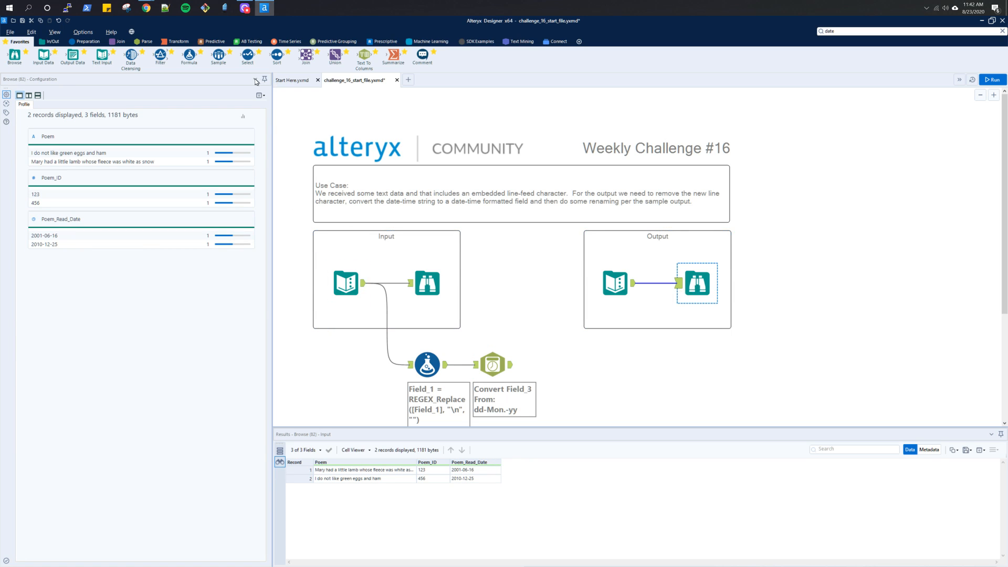
# - Add a Select tool after the DateTime tool and exclude Field_3 from its output
pyautogui.moveTo(248, 55); pyautogui.dragTo(542, 363)
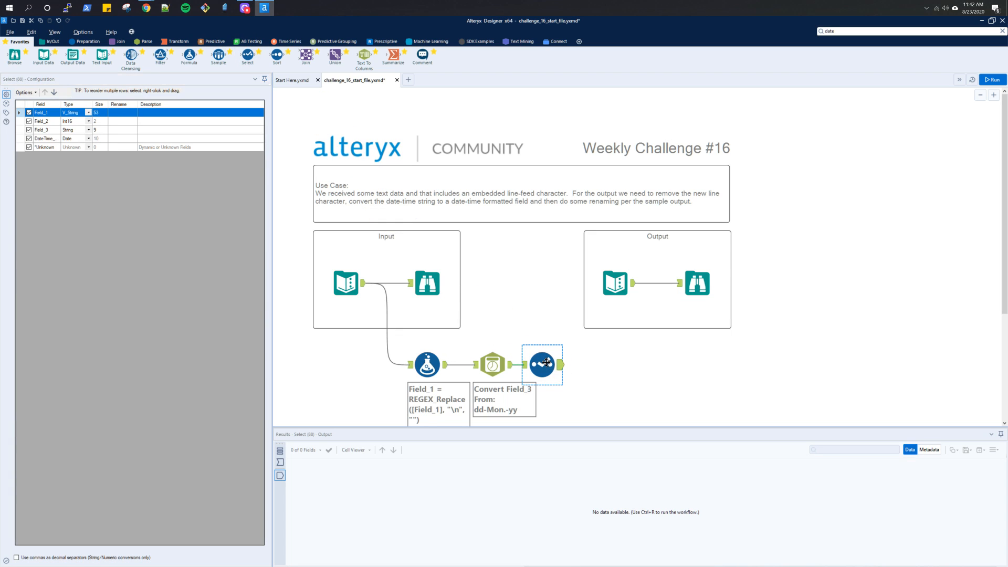
pyautogui.moveTo(546, 362); pyautogui.dragTo(561, 362)
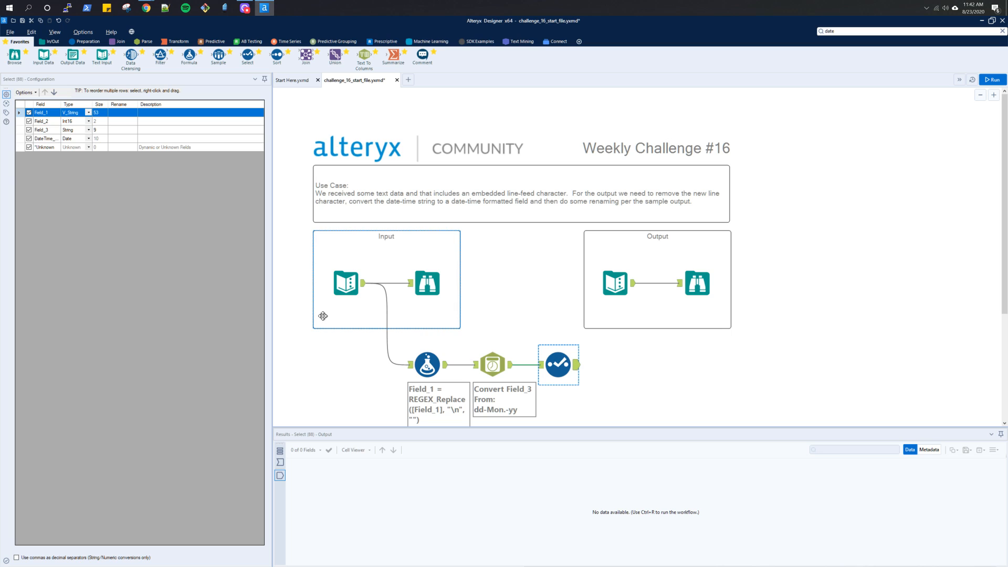
pyautogui.click(29, 130)
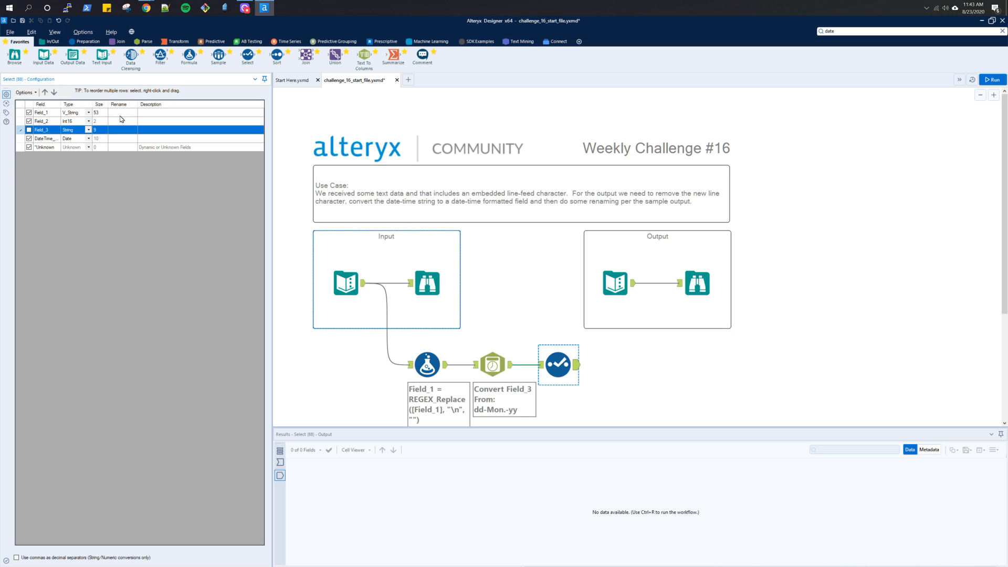
# - Rename Field_1 to Poem and Field_2 to Poem_ID in the Select tool
pyautogui.click(121, 113)
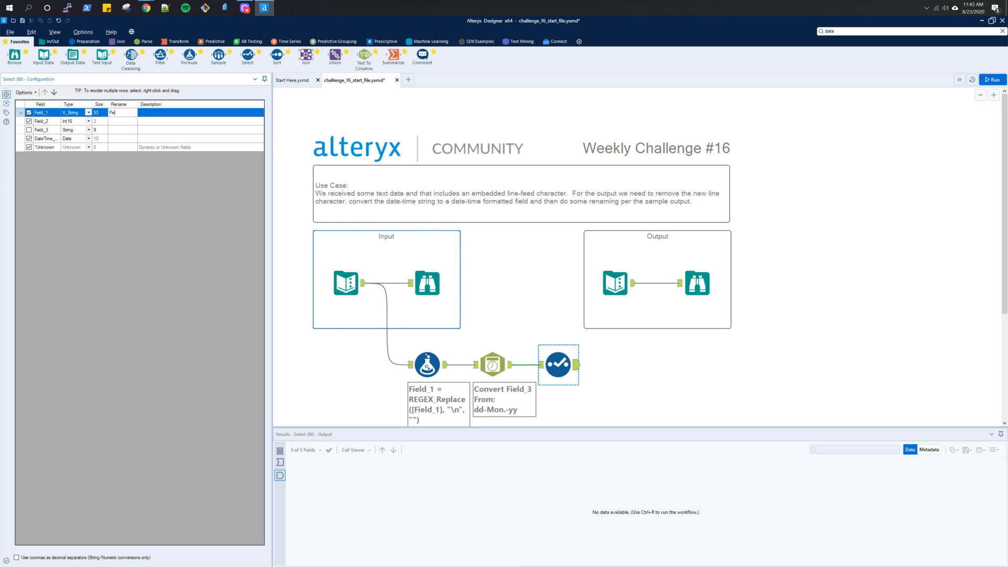
pyautogui.write('Poem')
pyautogui.press('Return')
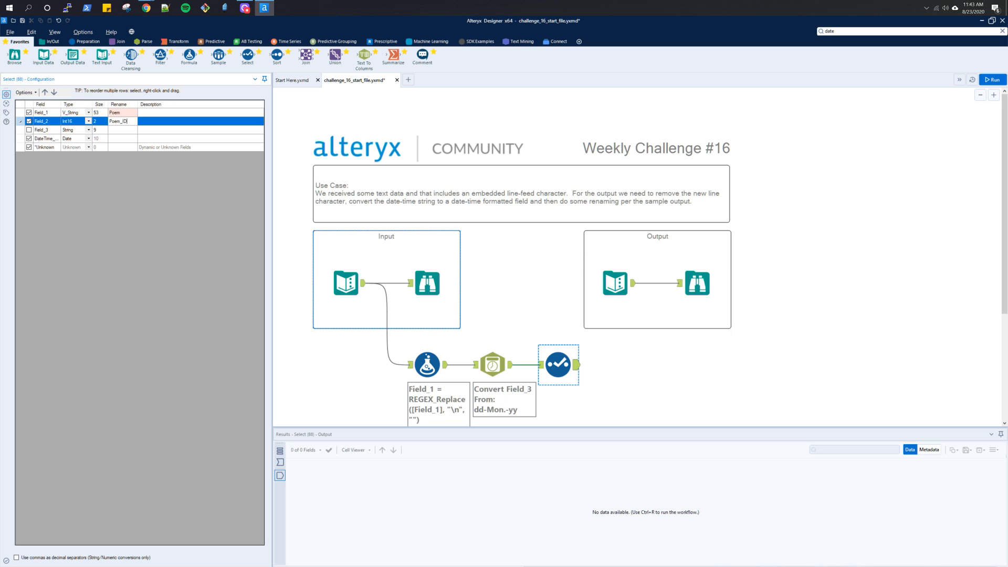
pyautogui.press('Return')
pyautogui.press('Return')
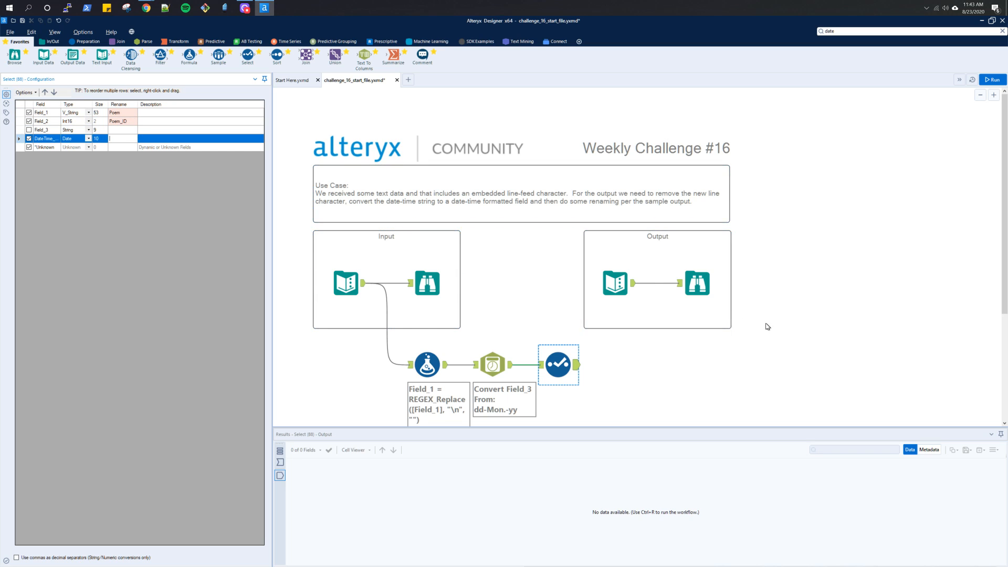
# - Check the sample output's field names, rename the date field to Poem_Read_Date in the Select tool, and run the workflow
pyautogui.click(698, 283)
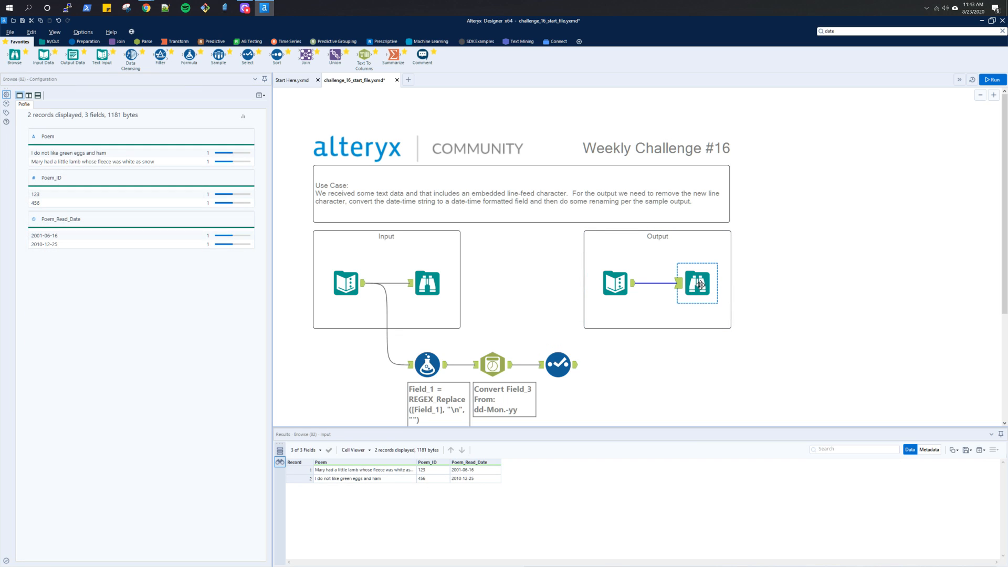
pyautogui.click(548, 370)
pyautogui.click(115, 139)
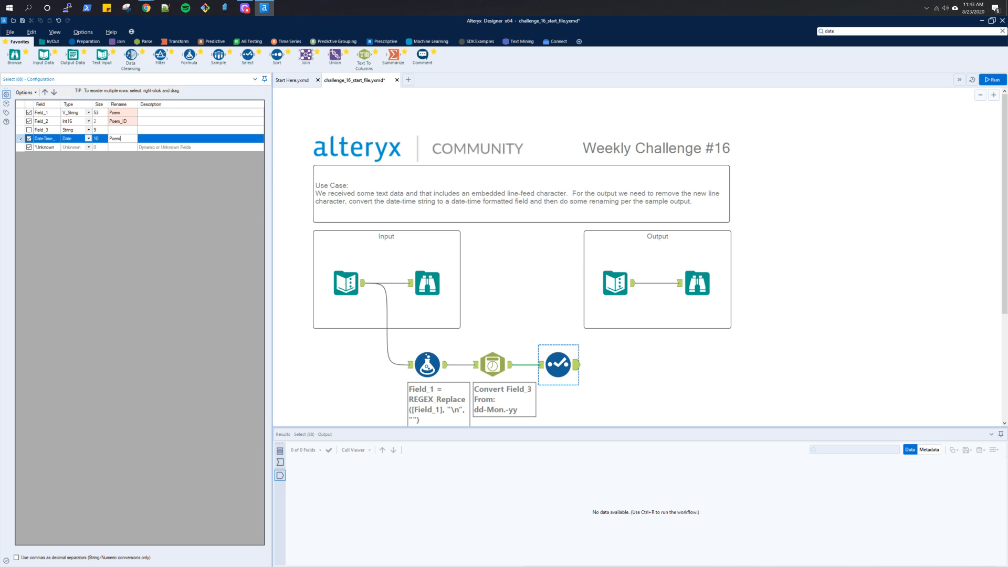
pyautogui.write('Poem_Read_Date')
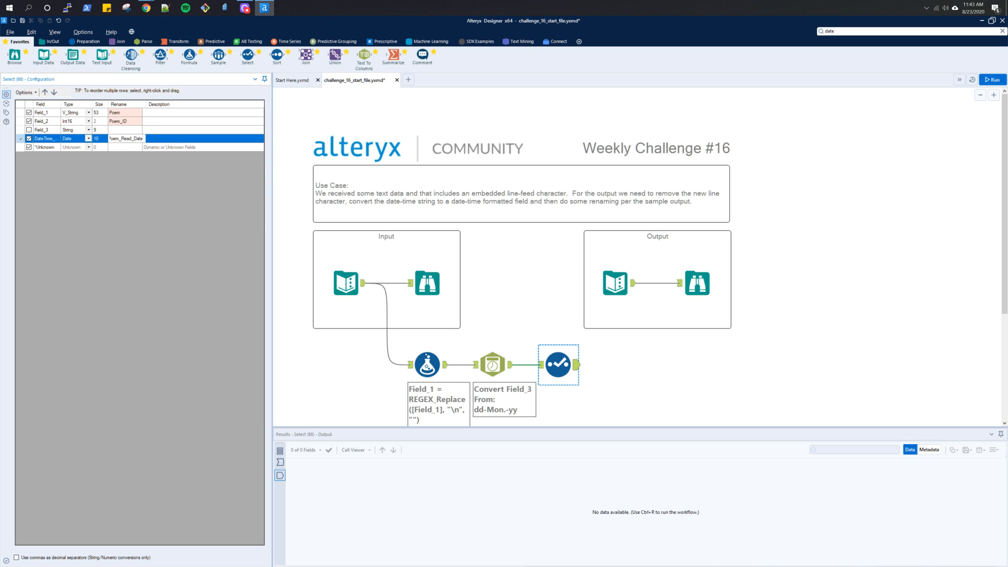
pyautogui.click(992, 79)
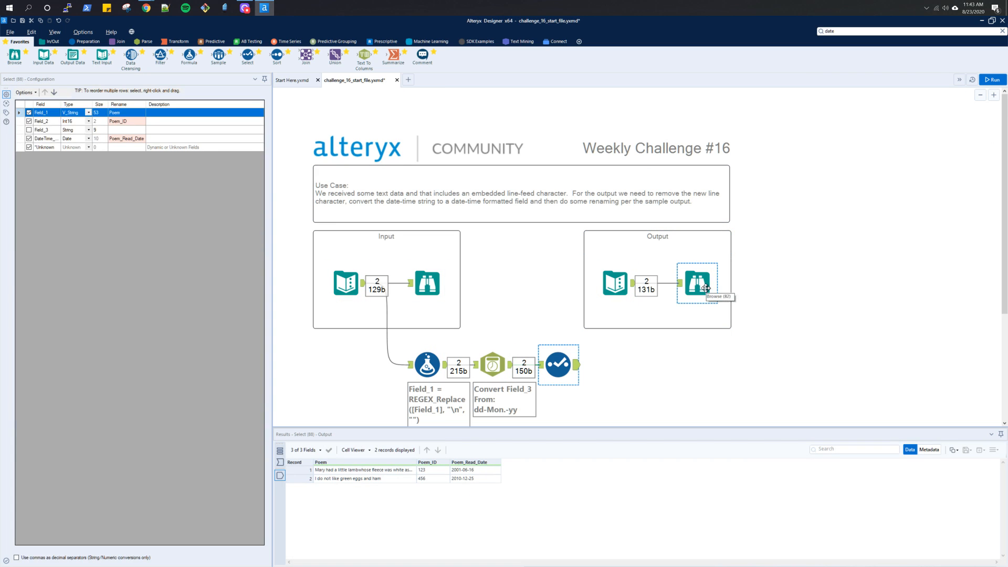
# - Compare the Select tool's output with the sample output, widening the Poem column in both results to read the full text
pyautogui.click(705, 288)
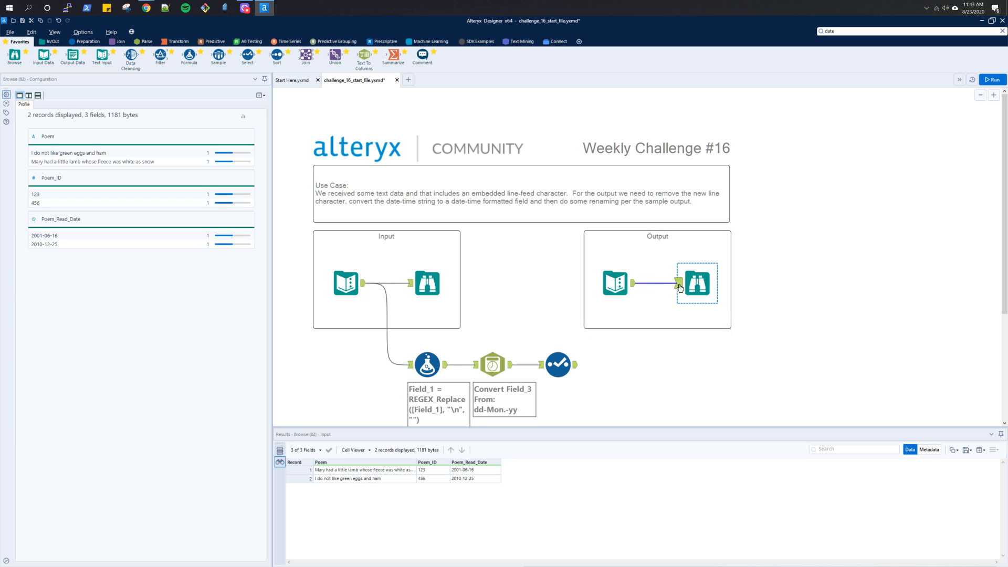
pyautogui.click(574, 369)
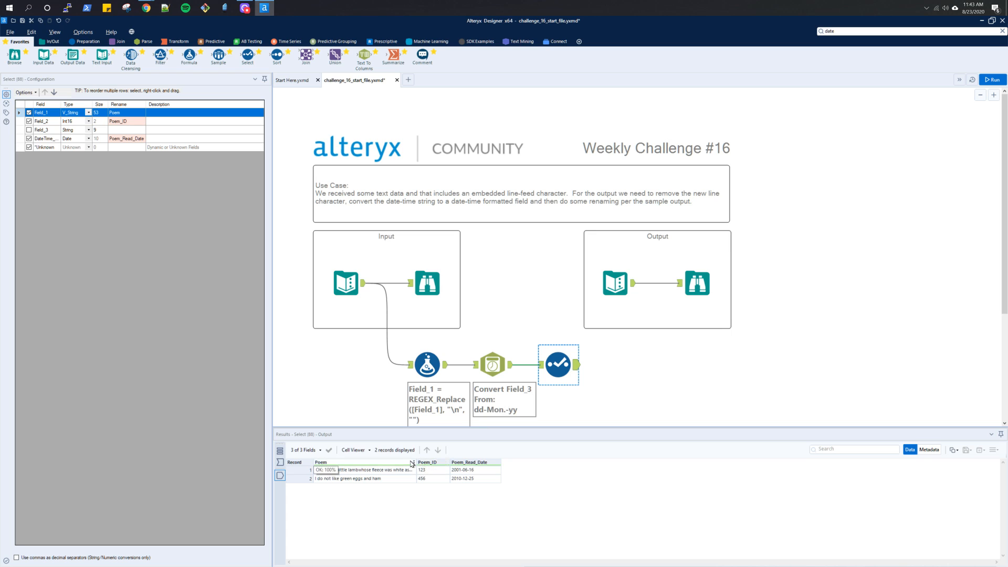
pyautogui.moveTo(414, 465); pyautogui.dragTo(444, 464)
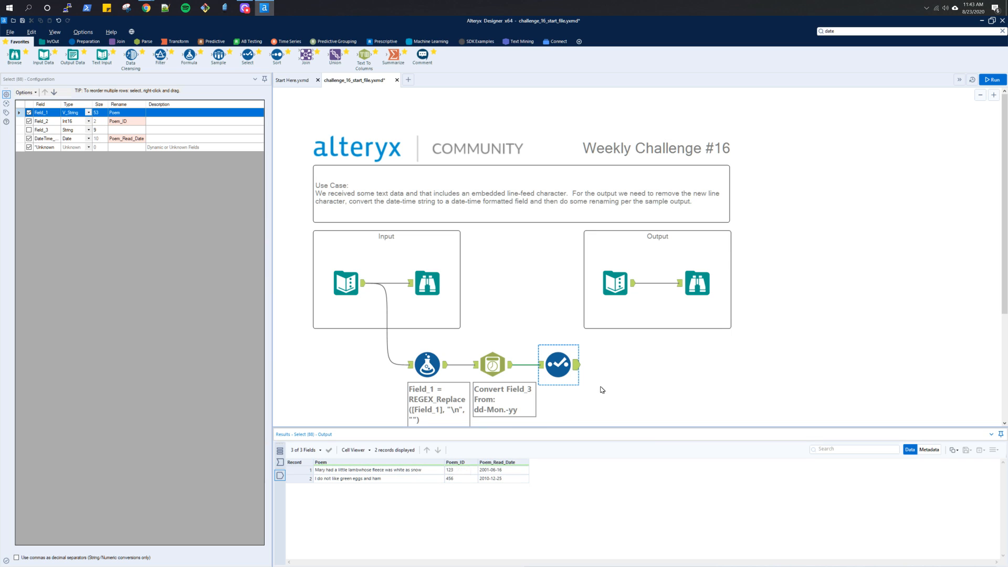
pyautogui.click(704, 294)
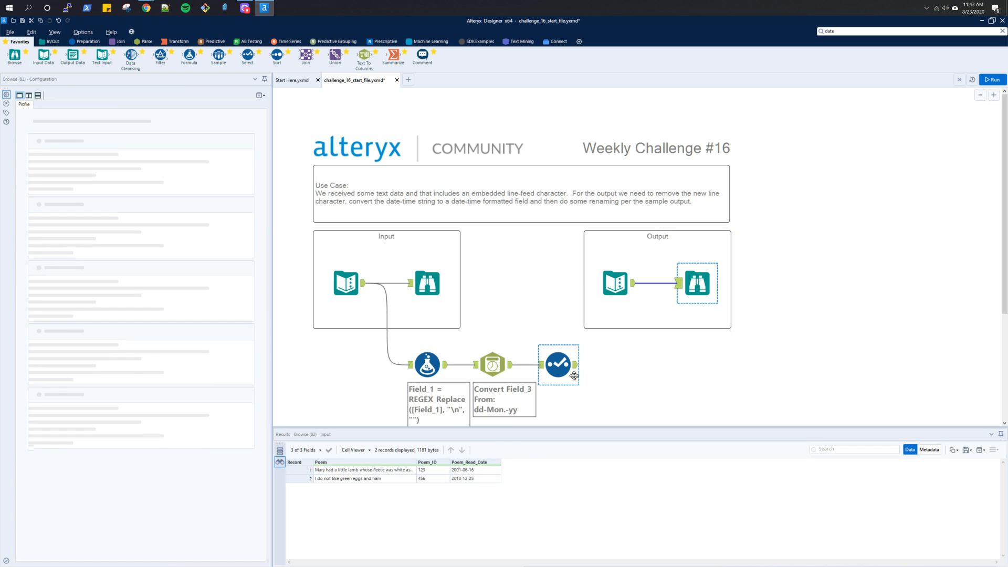
pyautogui.moveTo(416, 462); pyautogui.dragTo(437, 462)
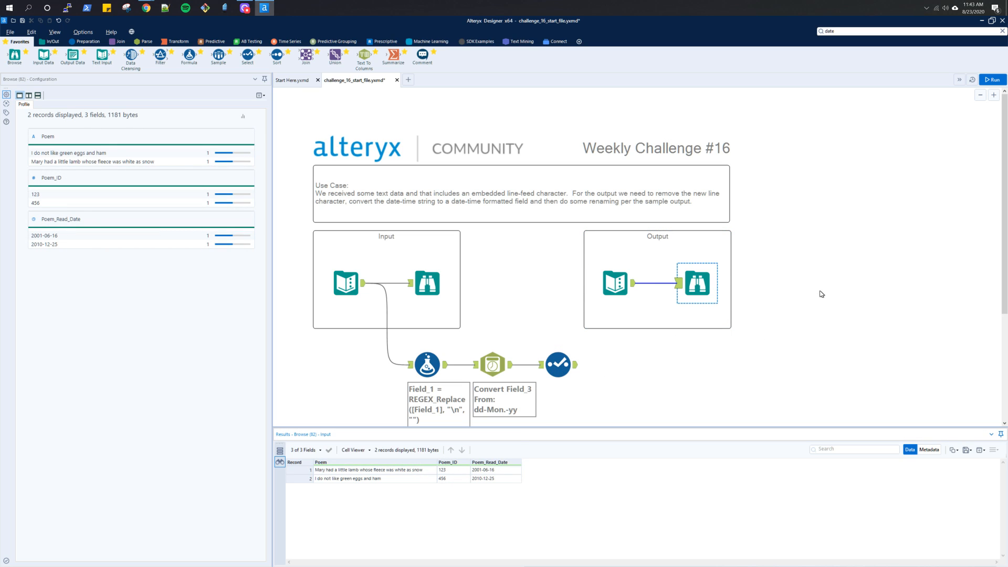
# - Save the workflow, switch to the Chrome browser and open Challenge #19: Excel Record Locator from the Weekly Challenge index in a new tab
pyautogui.hotkey('ctrl', 's')
pyautogui.hotkey('alt', 'Tab')
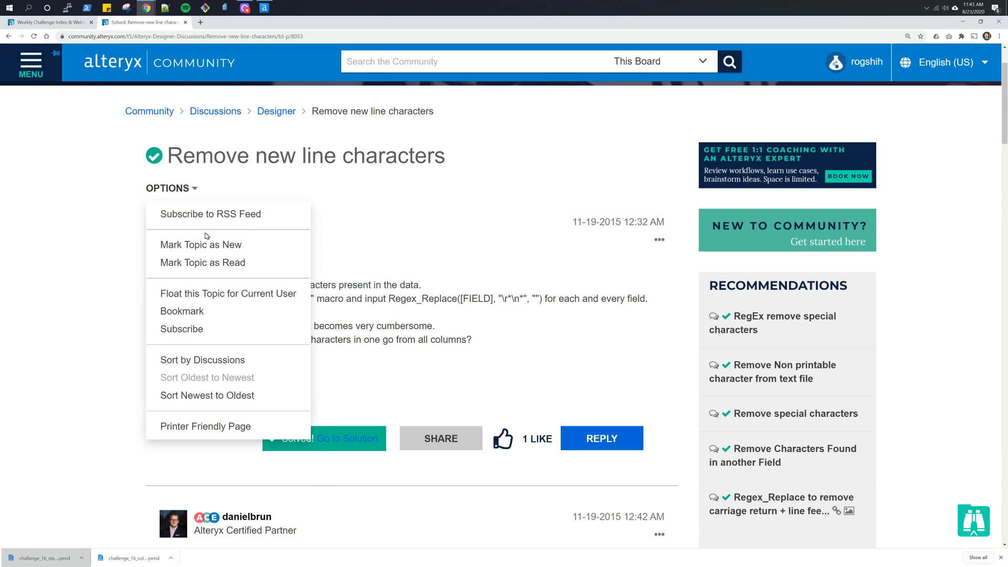
pyautogui.hotkey('ctrl', 'Tab')
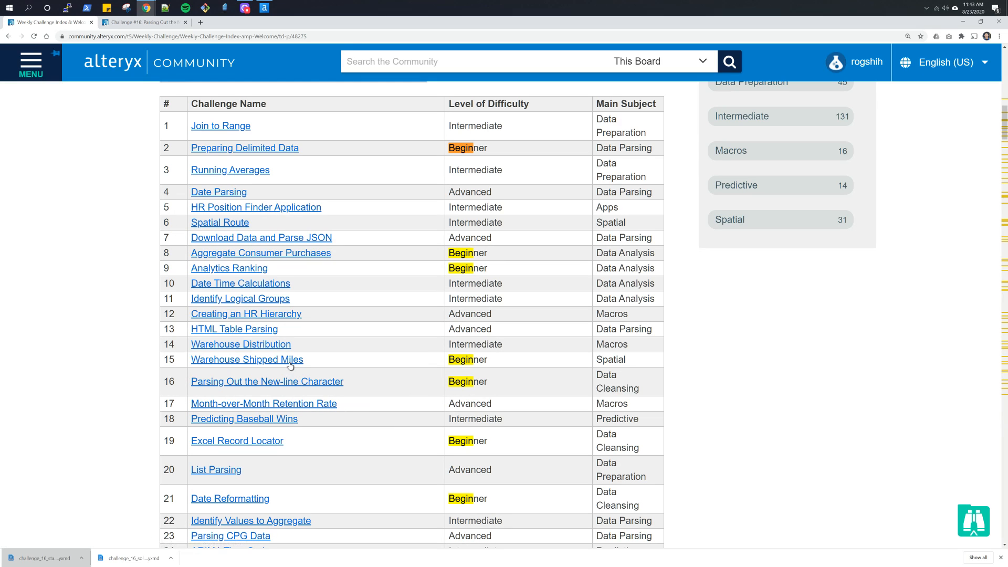
pyautogui.middleClick(259, 446)
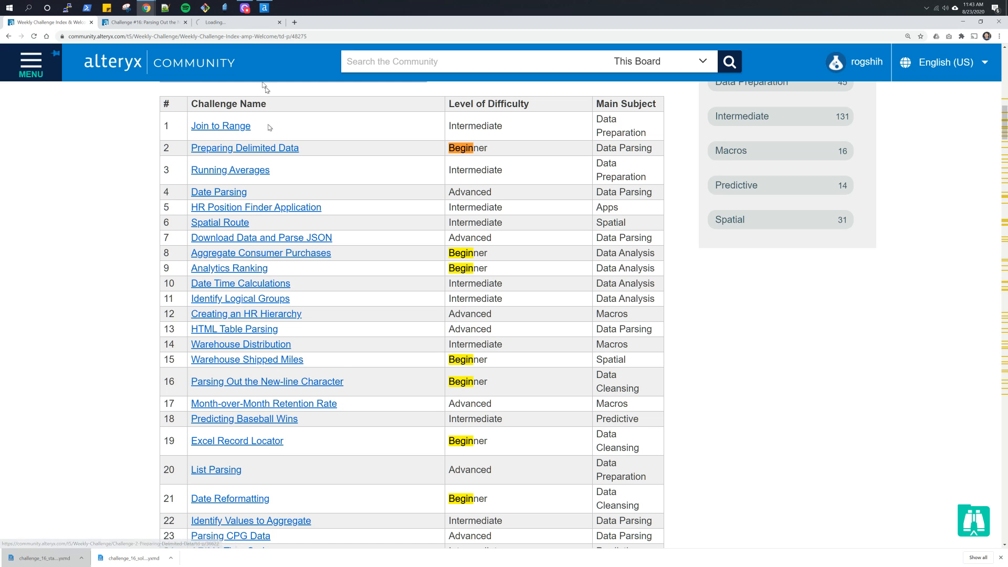
pyautogui.click(234, 25)
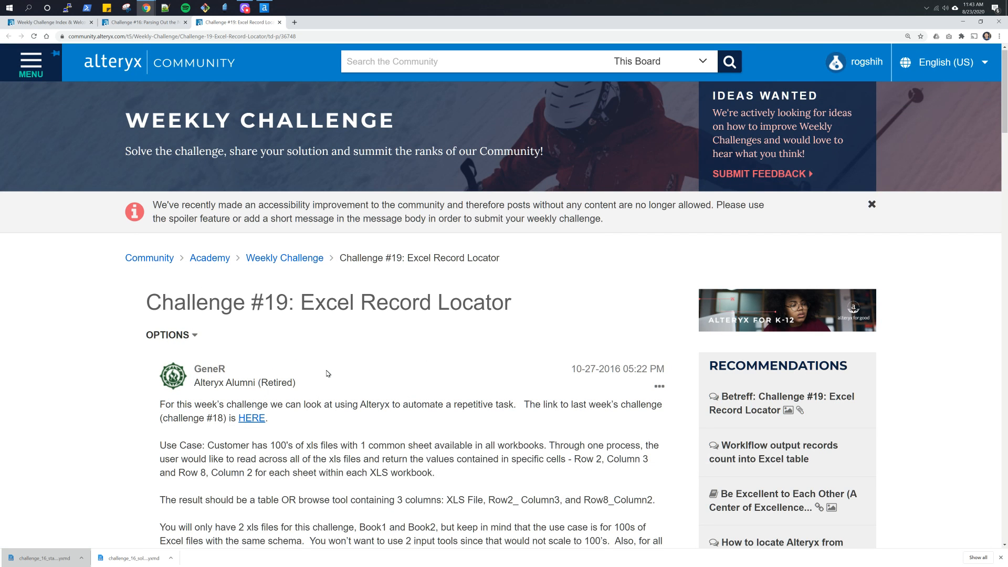
# - Download the challenge_19_start_file.yxmd attachment to the Alteryx folder and open it in Alteryx Designer
pyautogui.scroll(-1, 328, 374)
pyautogui.scroll(-2, 266, 405)
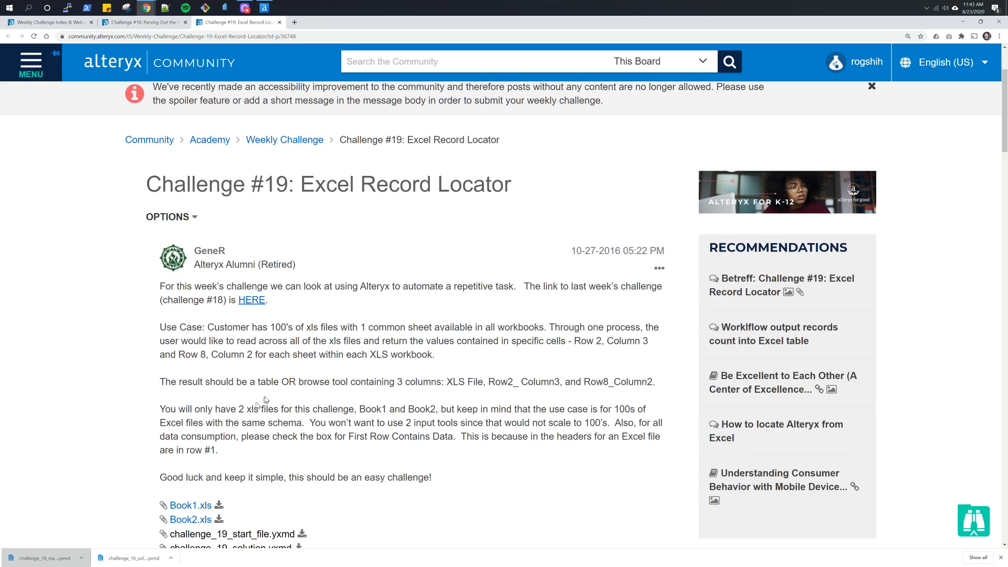
pyautogui.scroll(-1, 384, 406)
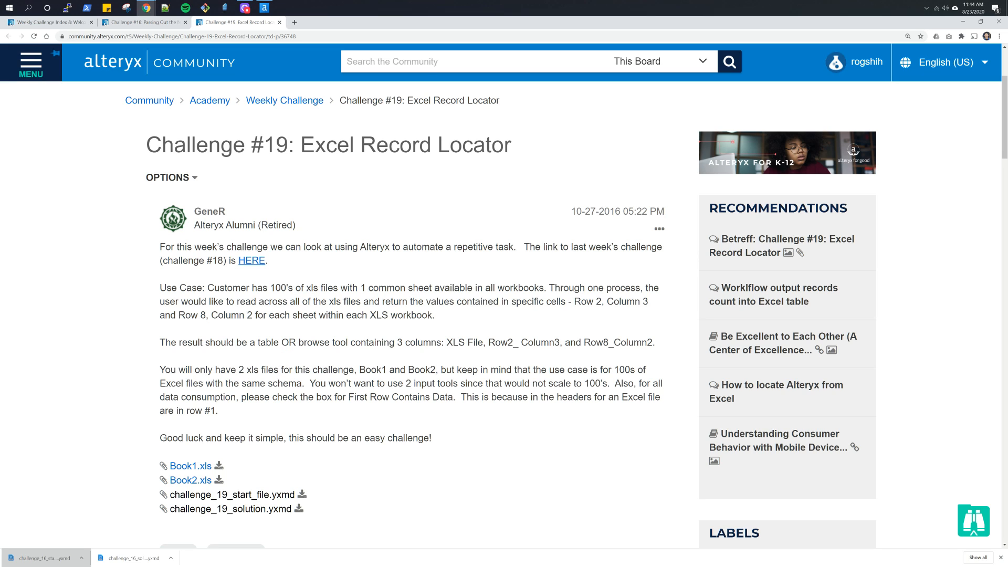
pyautogui.click(303, 495)
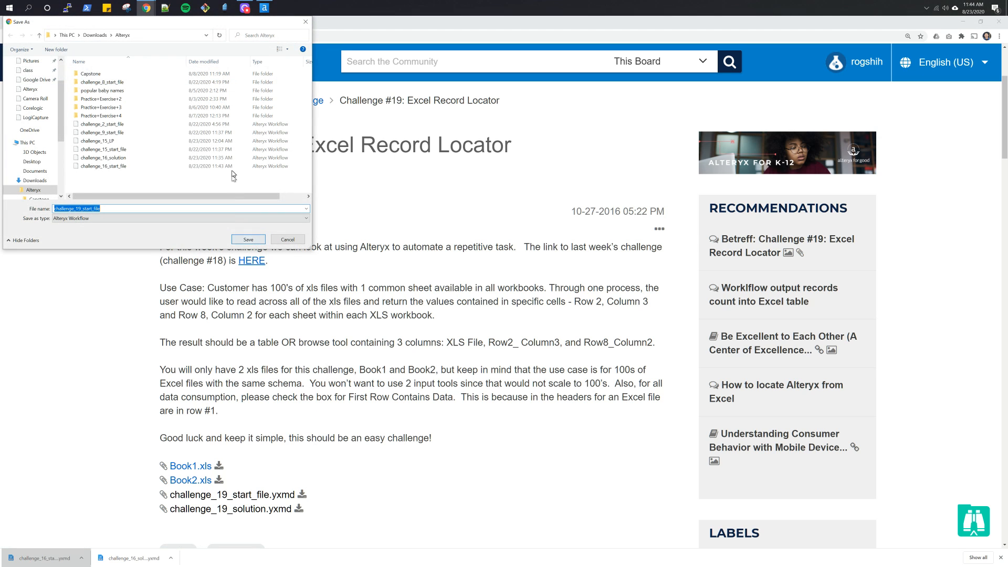
pyautogui.click(248, 240)
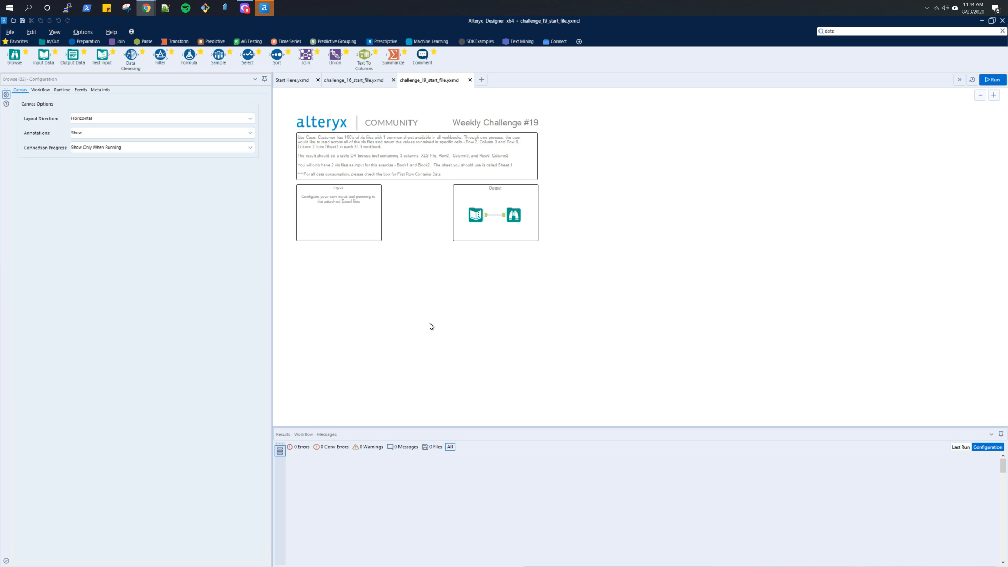
# - Place two Input Data tools one above the other in the Input box, extending the box downward to fit both
pyautogui.scroll(1, 431, 327)
pyautogui.scroll(2, 431, 327)
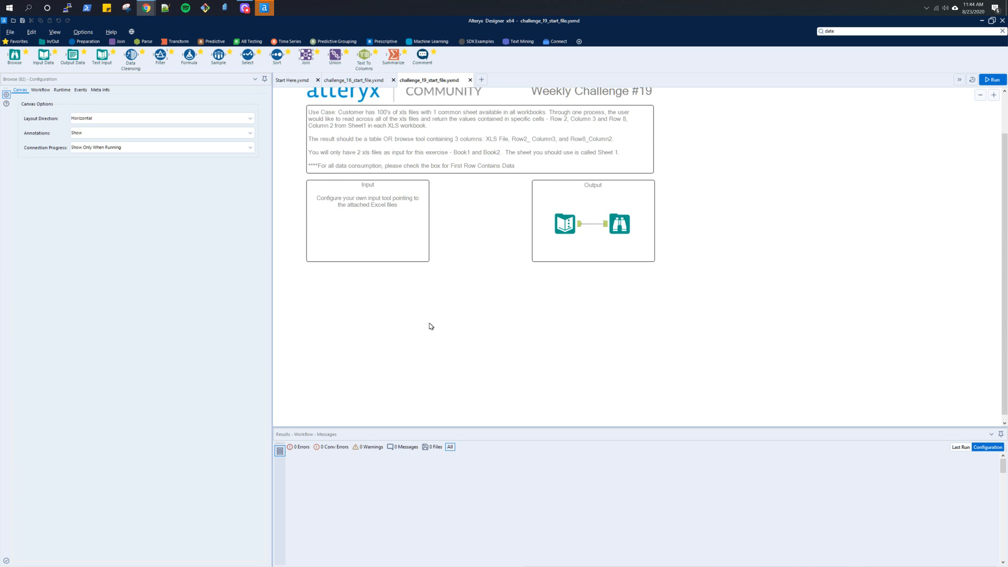
pyautogui.scroll(2, 431, 326)
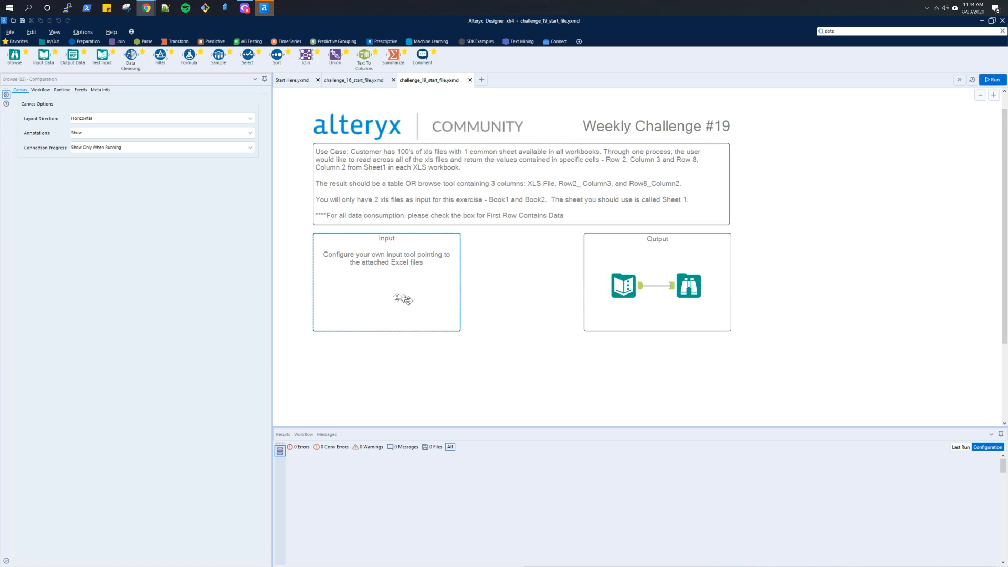
pyautogui.click(354, 295)
pyautogui.click(331, 225)
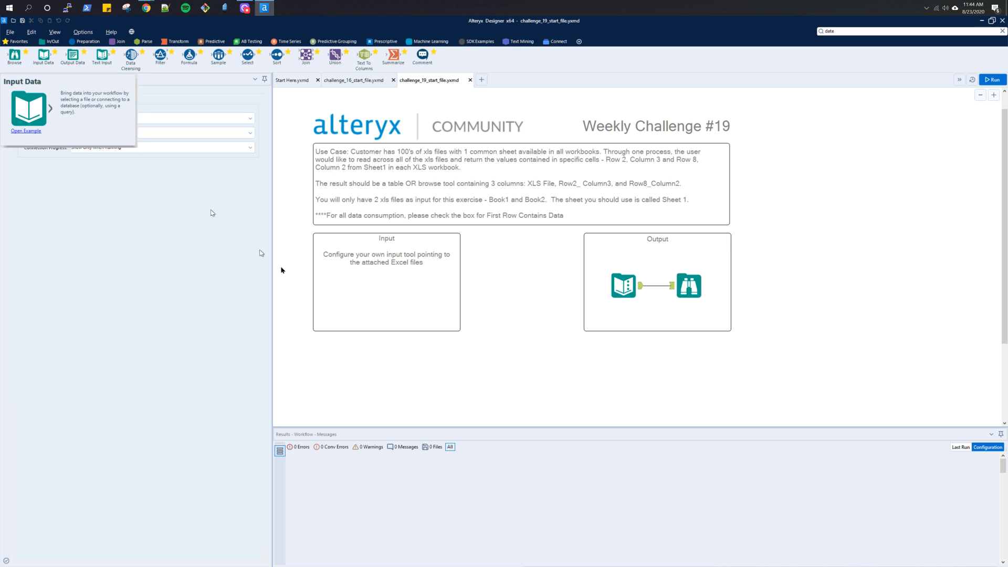
pyautogui.moveTo(50, 64); pyautogui.dragTo(347, 294)
pyautogui.moveTo(365, 330); pyautogui.dragTo(361, 379)
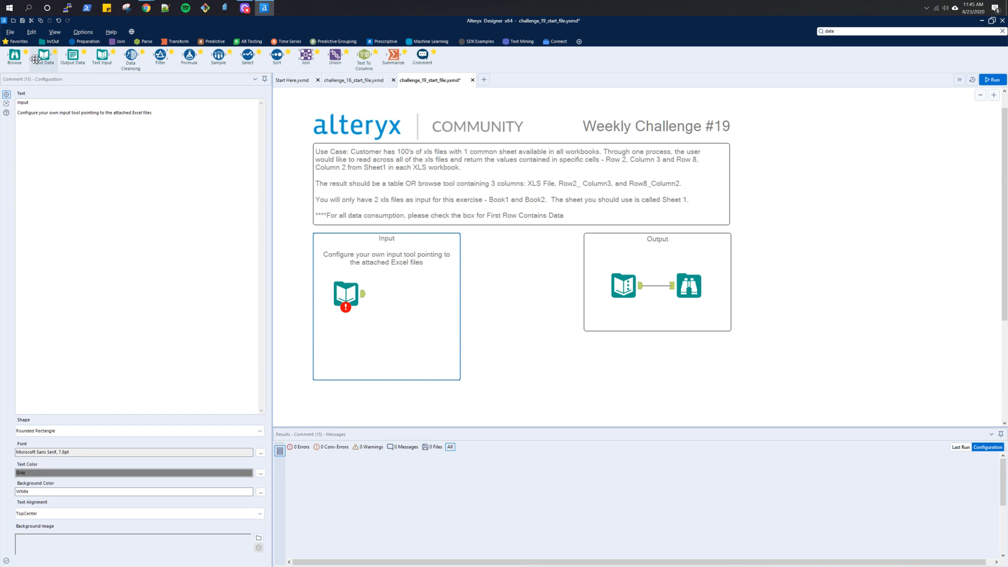
pyautogui.moveTo(35, 58); pyautogui.dragTo(347, 346)
# - Switch to the Chrome browser and download Book1.xls and Book2.xls from the Challenge #19 page to the Alteryx folder
pyautogui.hotkey('alt', 'Tab')
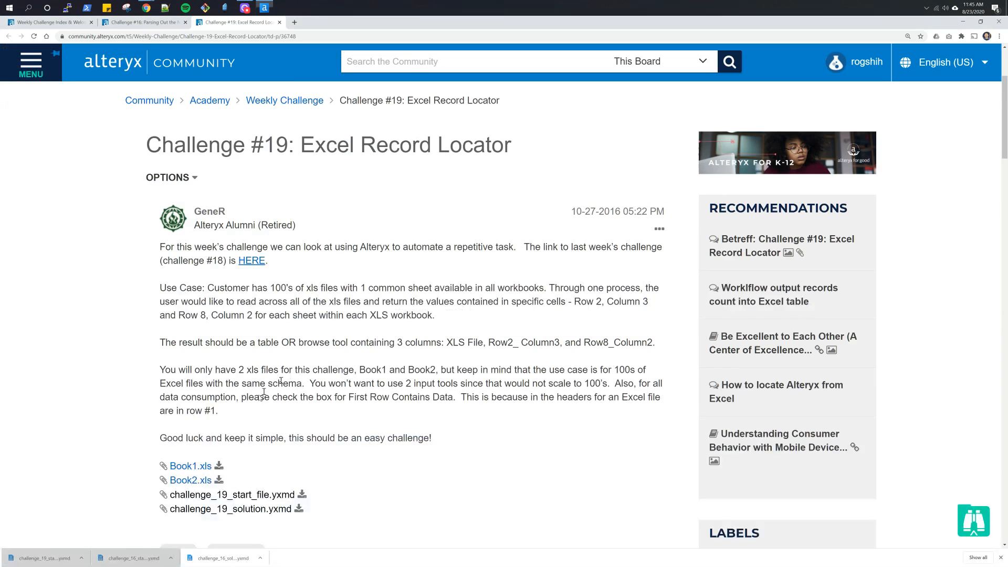
pyautogui.click(220, 467)
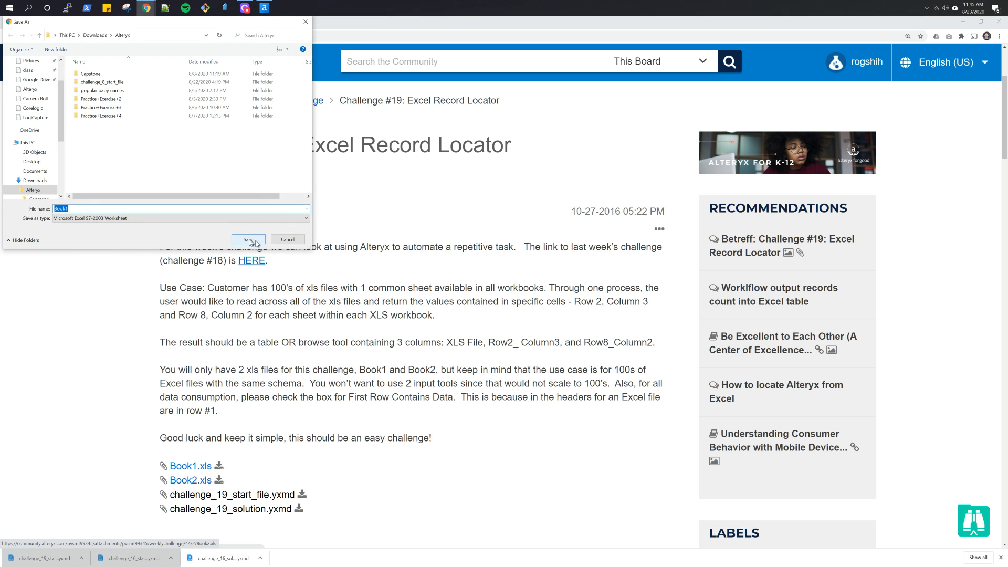
pyautogui.click(248, 240)
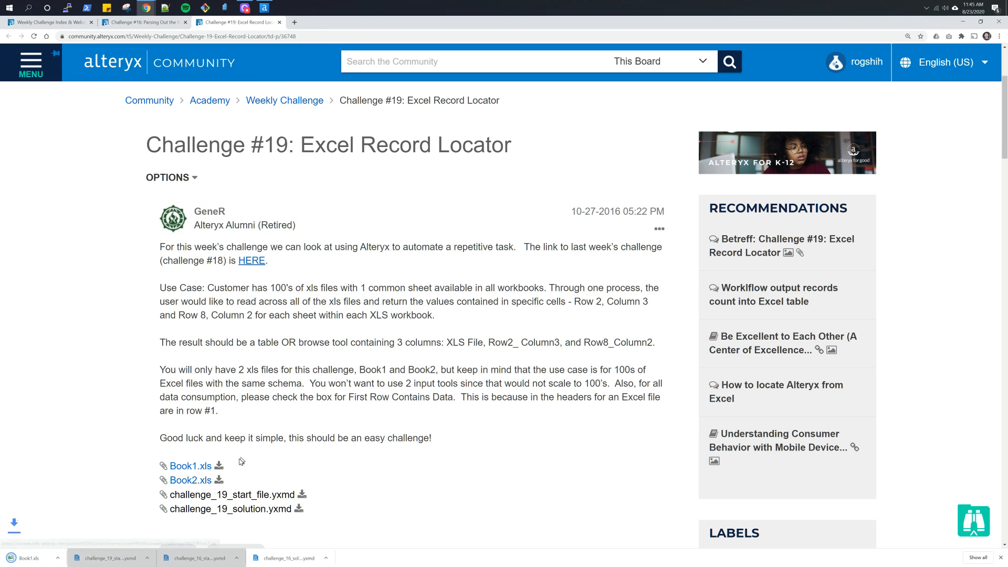
pyautogui.click(219, 480)
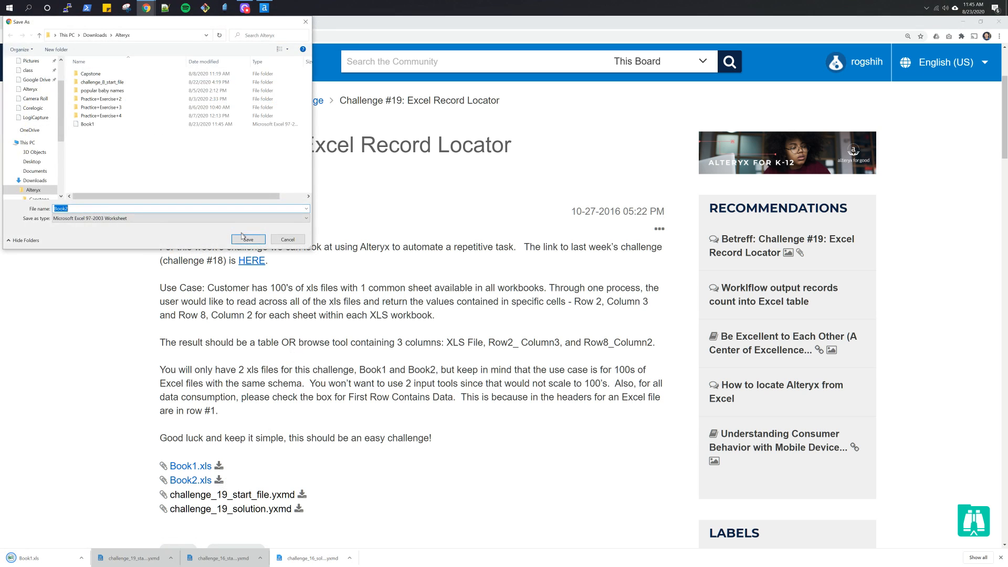
pyautogui.click(248, 240)
# - Return to Alteryx Designer and connect the upper Input Data tool to Sheet1 of the downloaded Book1.xls
pyautogui.hotkey('alt', 'Tab')
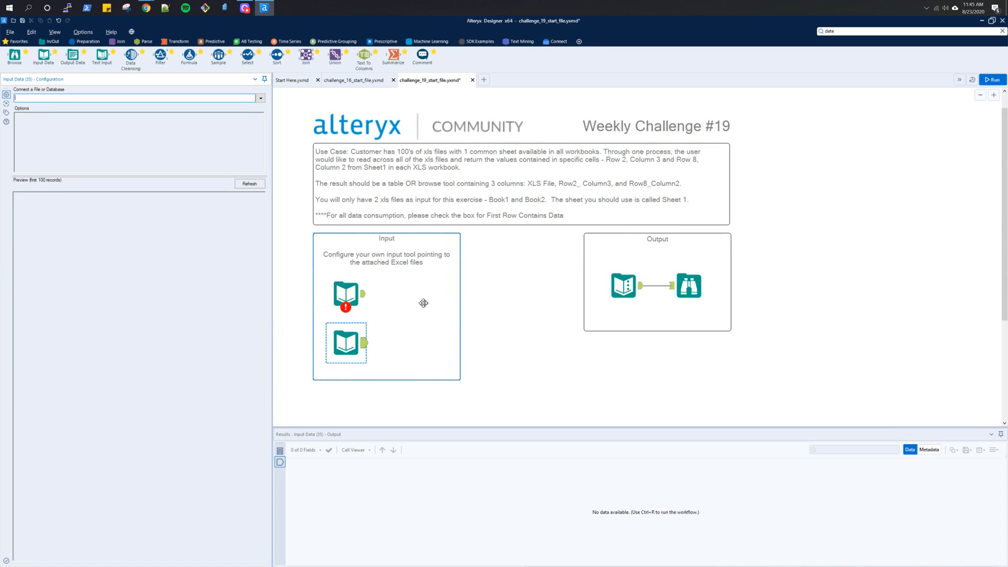
pyautogui.click(346, 293)
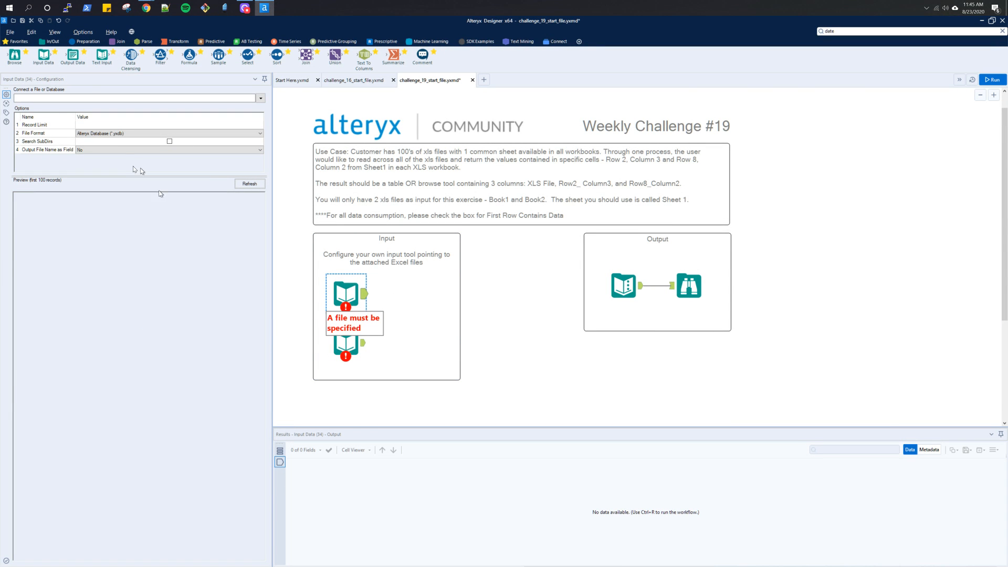
pyautogui.click(260, 98)
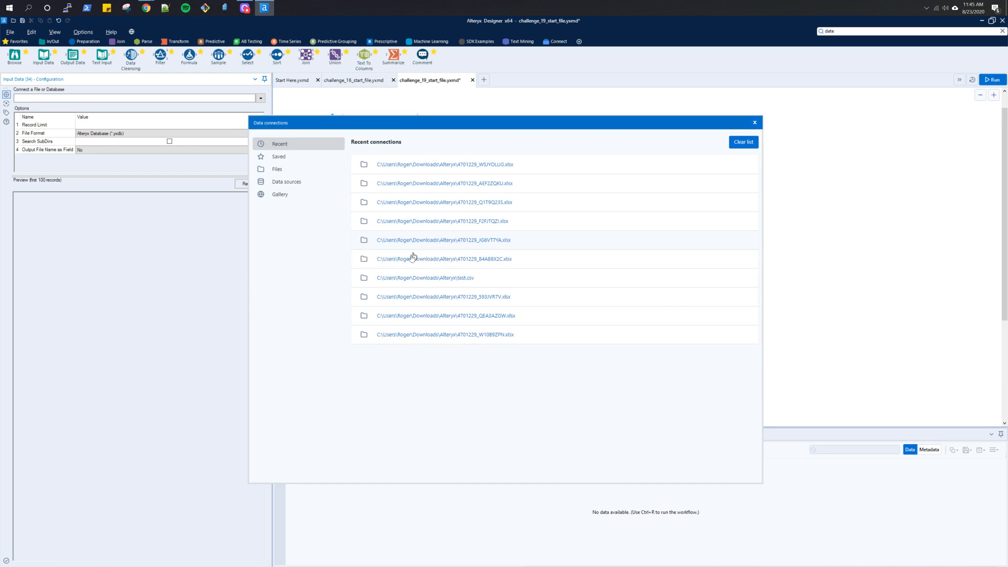
pyautogui.click(288, 169)
pyautogui.hotkey('alt', 'Tab')
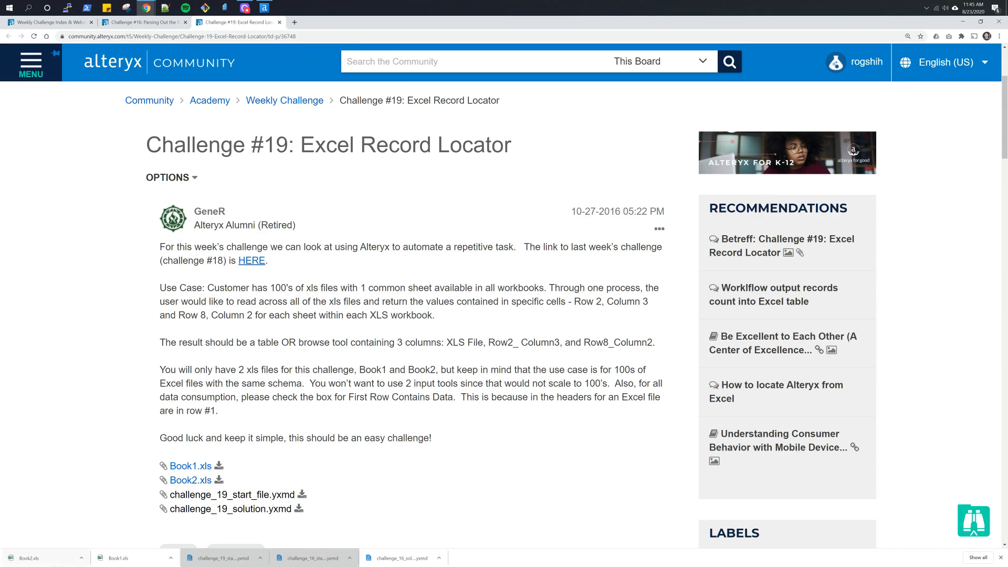
pyautogui.moveTo(116, 557); pyautogui.dragTo(466, 178)
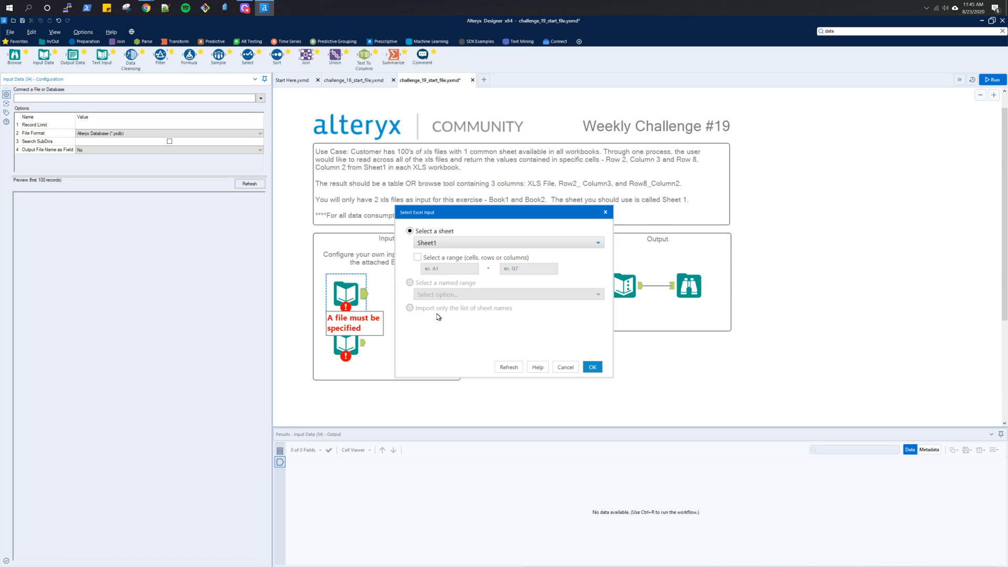
pyautogui.hotkey('alt', 'Tab')
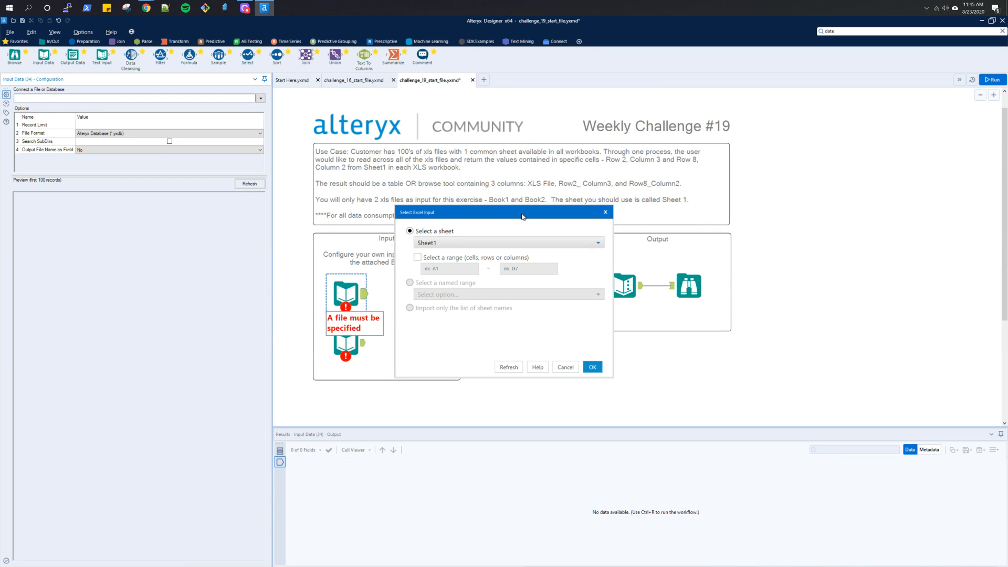
pyautogui.moveTo(522, 216); pyautogui.dragTo(522, 228)
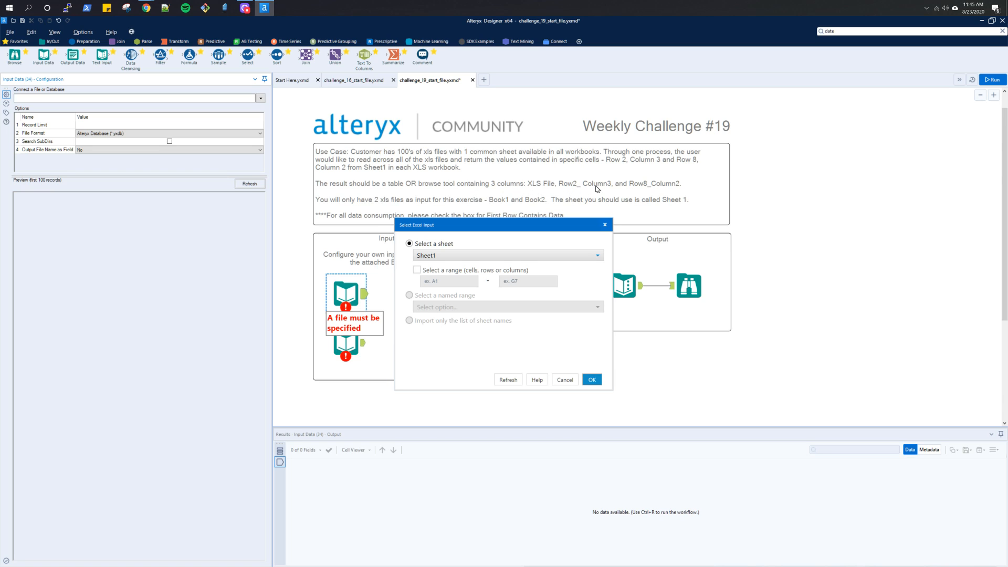
pyautogui.click(592, 380)
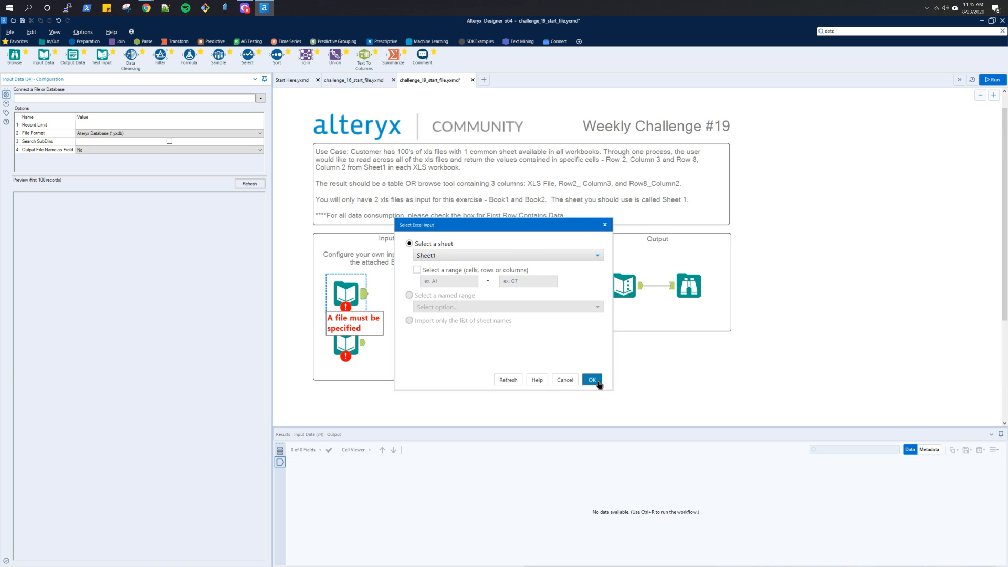
# - Connect the lower Input Data tool to Sheet1 of the downloaded Book2.xls
pyautogui.click(364, 347)
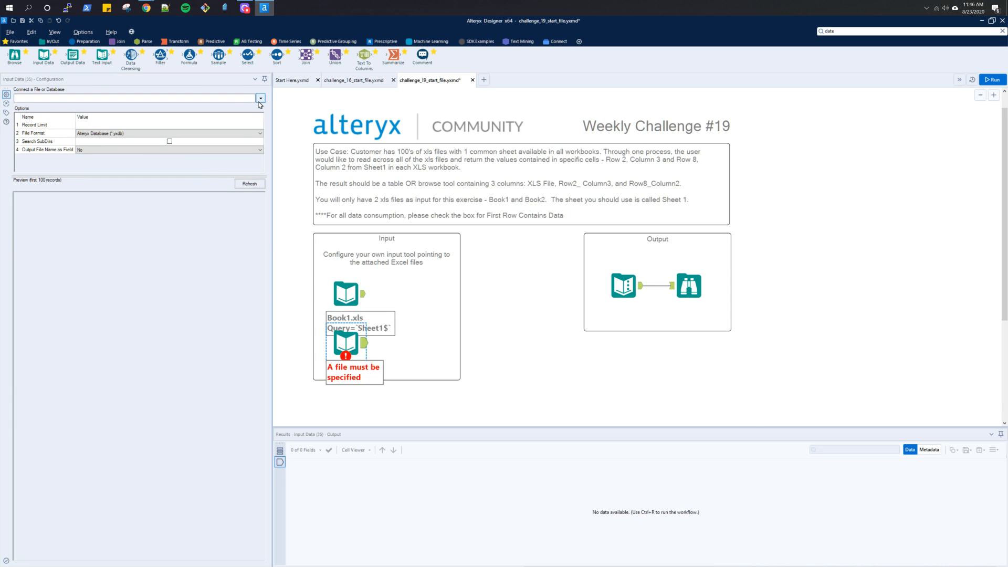
pyautogui.click(261, 99)
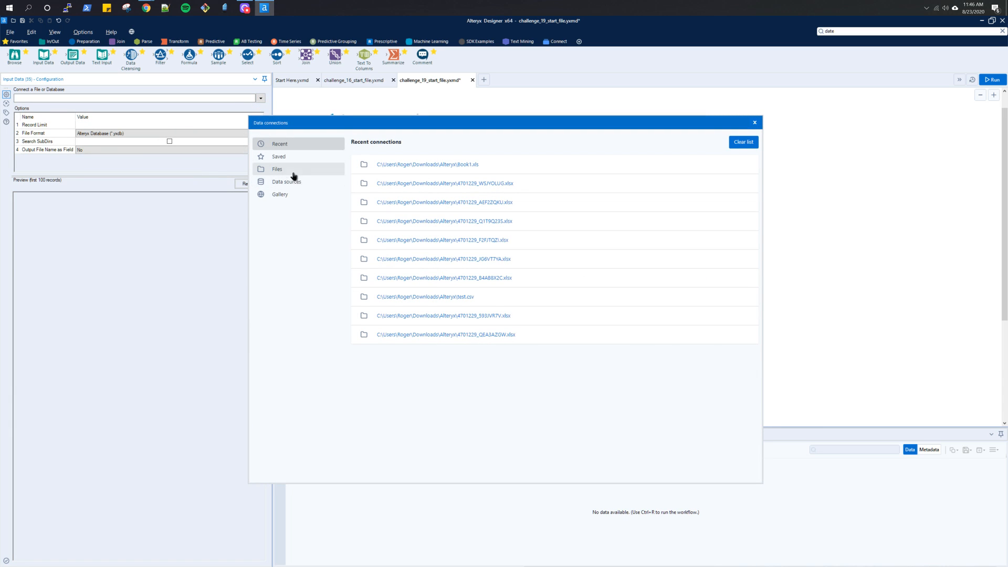
pyautogui.click(277, 169)
pyautogui.hotkey('alt', 'Tab')
pyautogui.moveTo(28, 558); pyautogui.dragTo(475, 176)
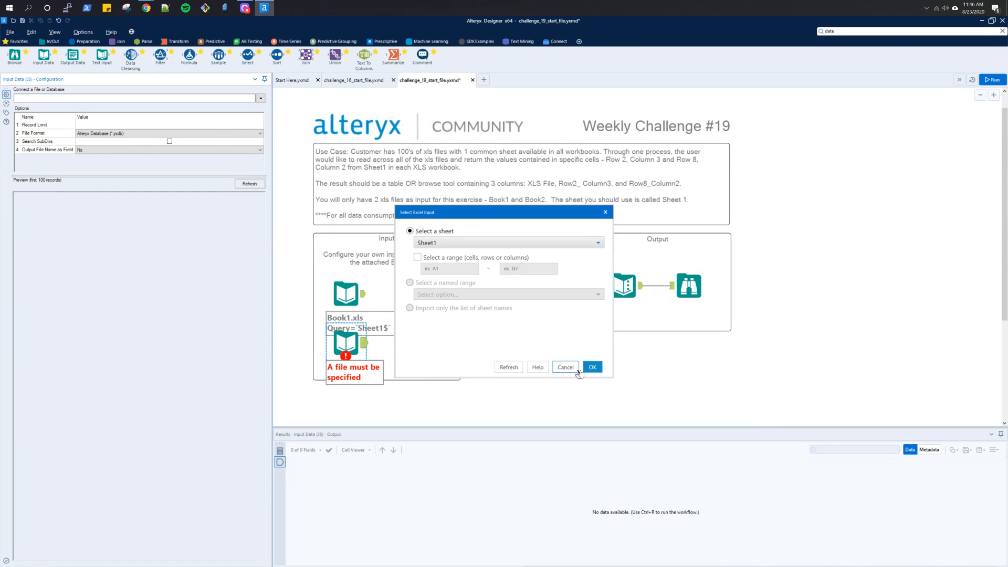
pyautogui.click(592, 367)
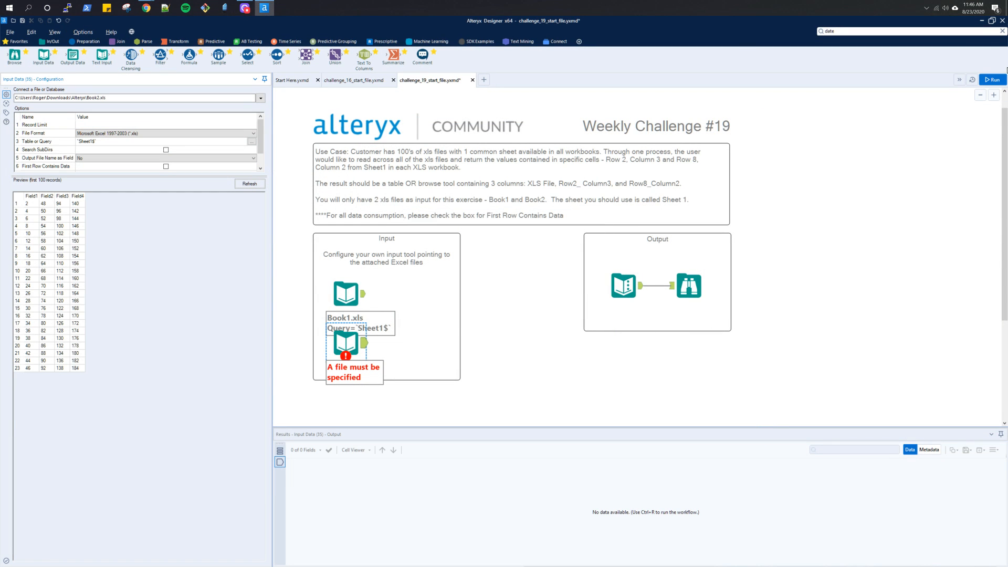
# - Run the workflow and examine the expected result table in the Output box's Browse tool
pyautogui.click(992, 80)
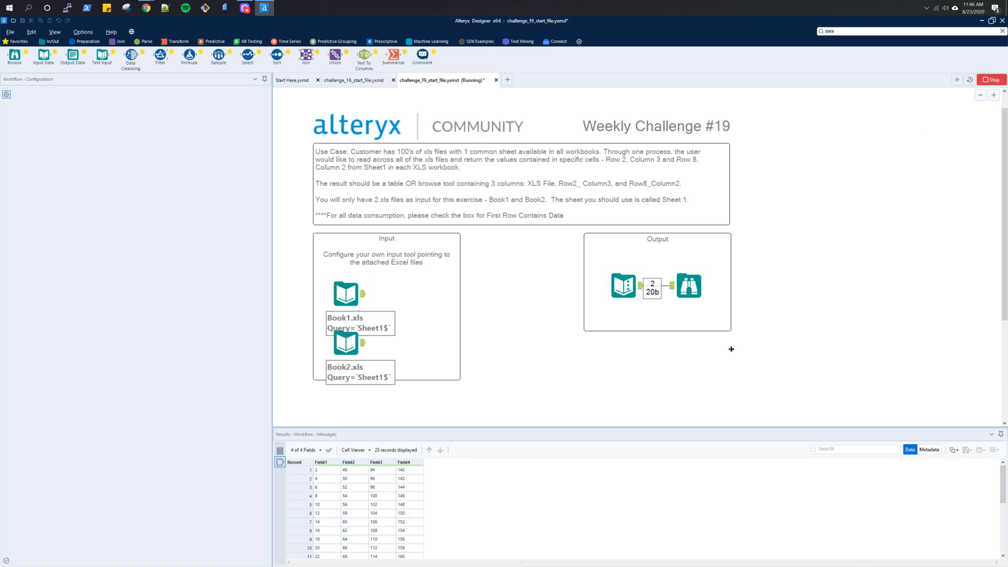
pyautogui.click(676, 291)
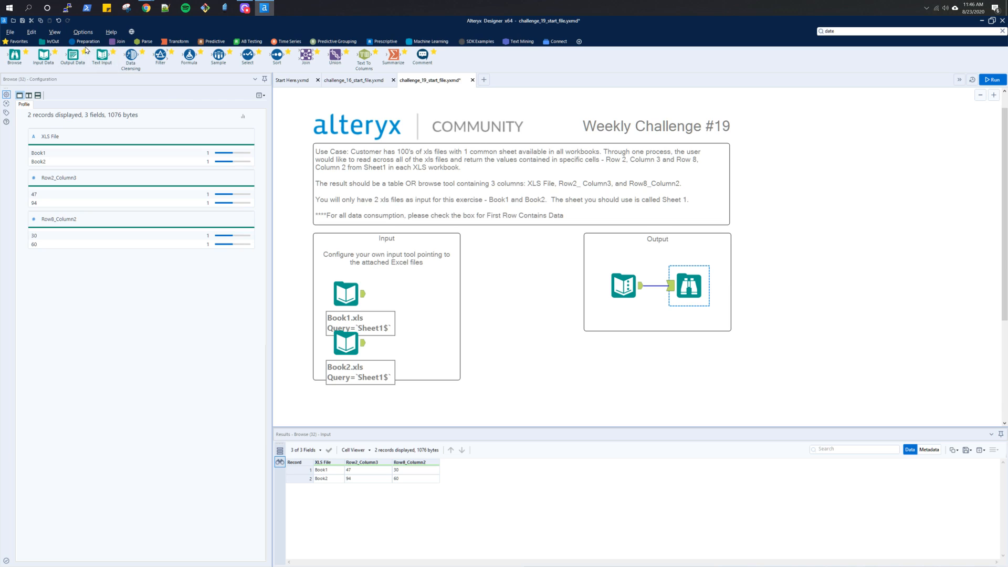
# - Look through the In/Out and Preparation tools and search for "excel" and "input" to find a tool for reading multiple workbooks
pyautogui.click(51, 44)
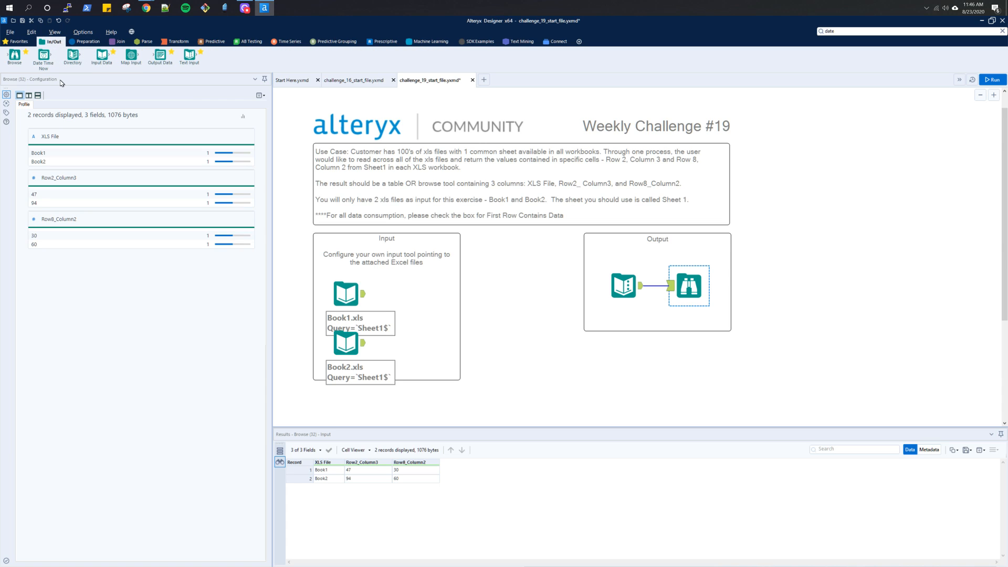
pyautogui.click(84, 43)
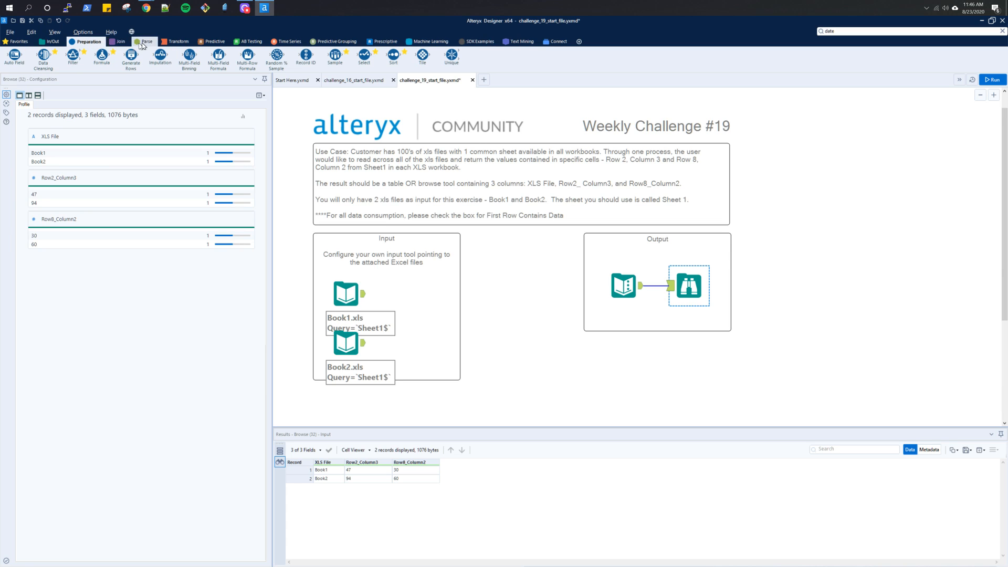
pyautogui.click(934, 30)
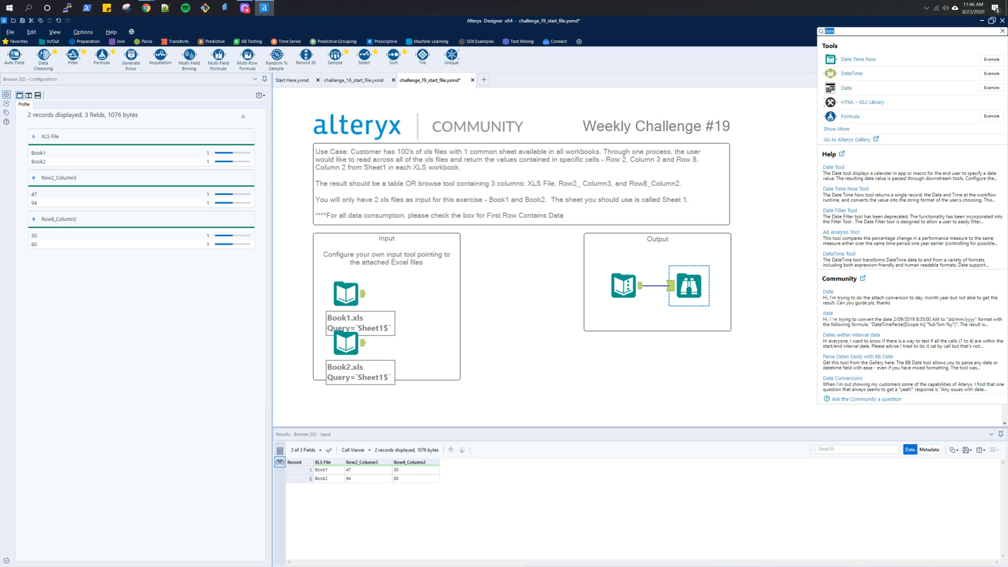
pyautogui.write('exce')
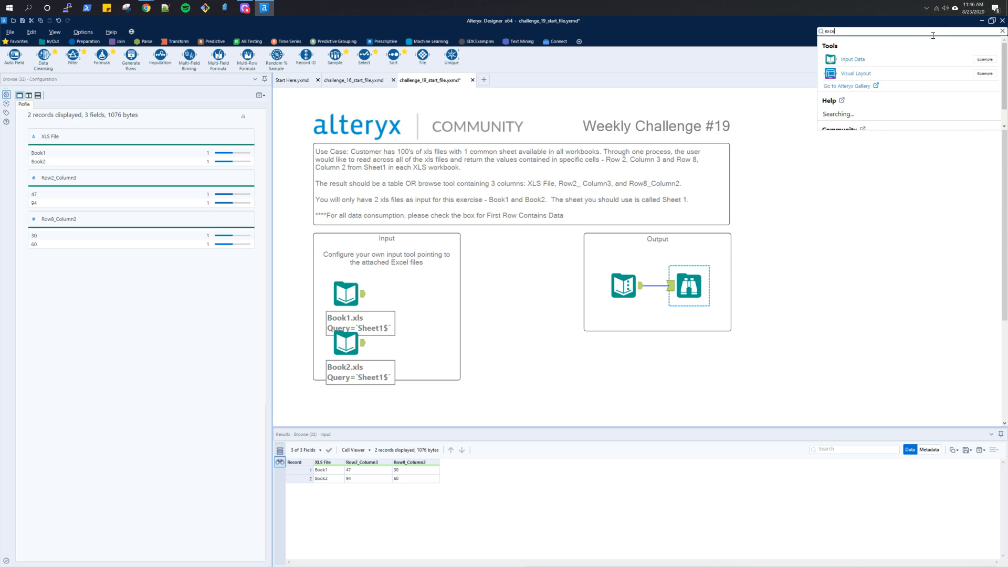
pyautogui.write('l')
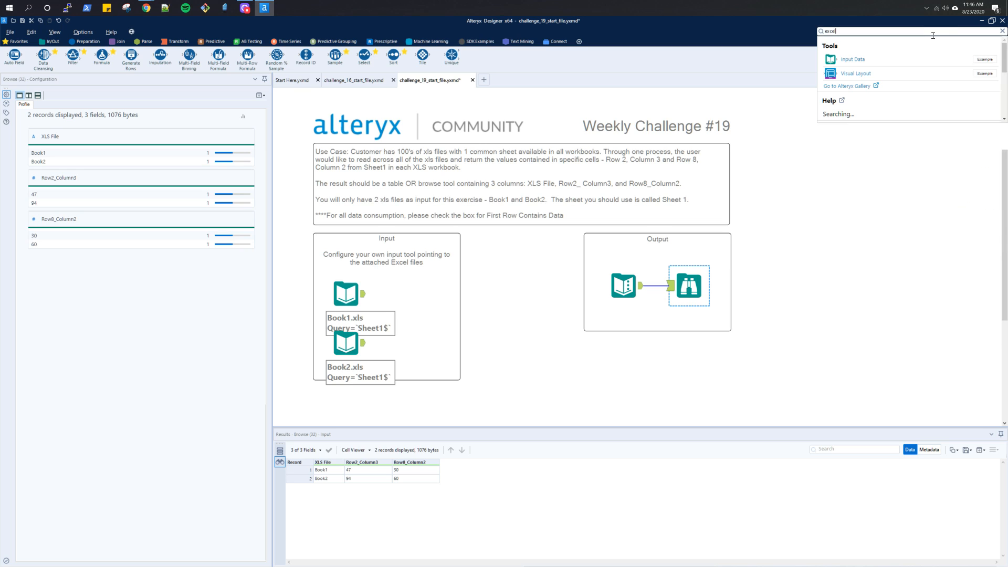
pyautogui.press('BackSpace')
pyautogui.press('BackSpace')
pyautogui.press('BackSpace')
pyautogui.write('input')
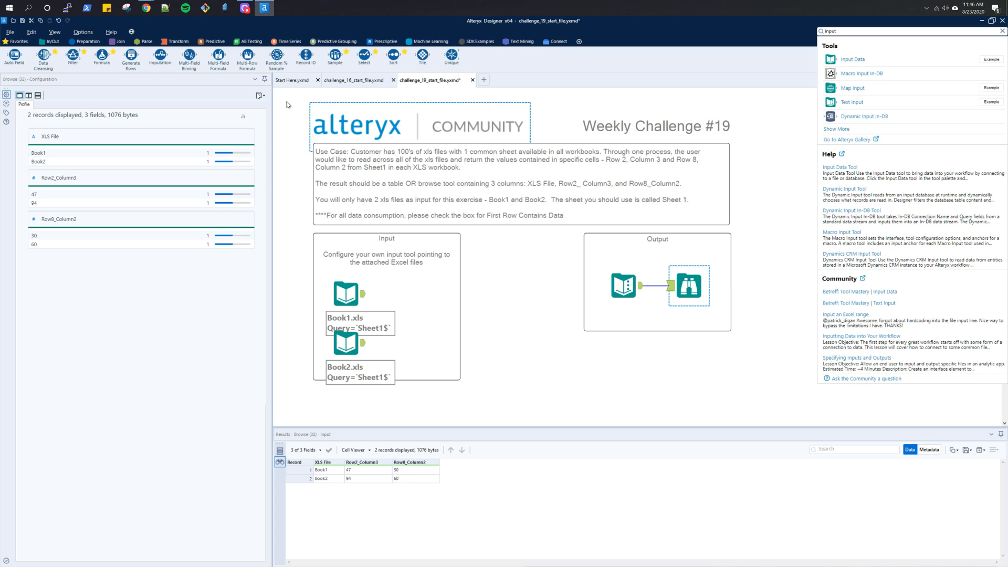
pyautogui.click(55, 43)
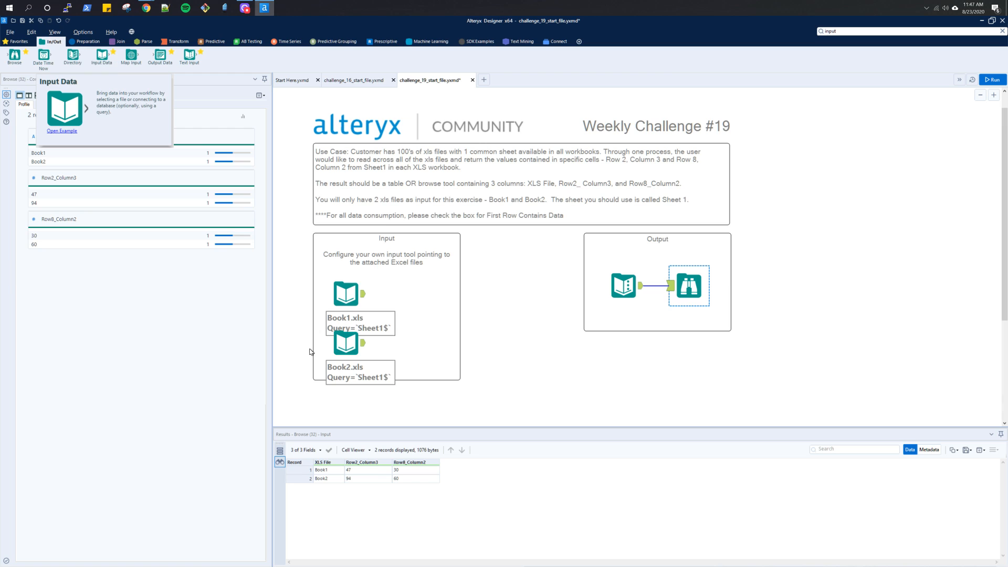
# - Examine the options of the Book1.xls Input Data tool, reread the Challenge #19 page in Chrome, and return to Alteryx Designer
pyautogui.click(349, 297)
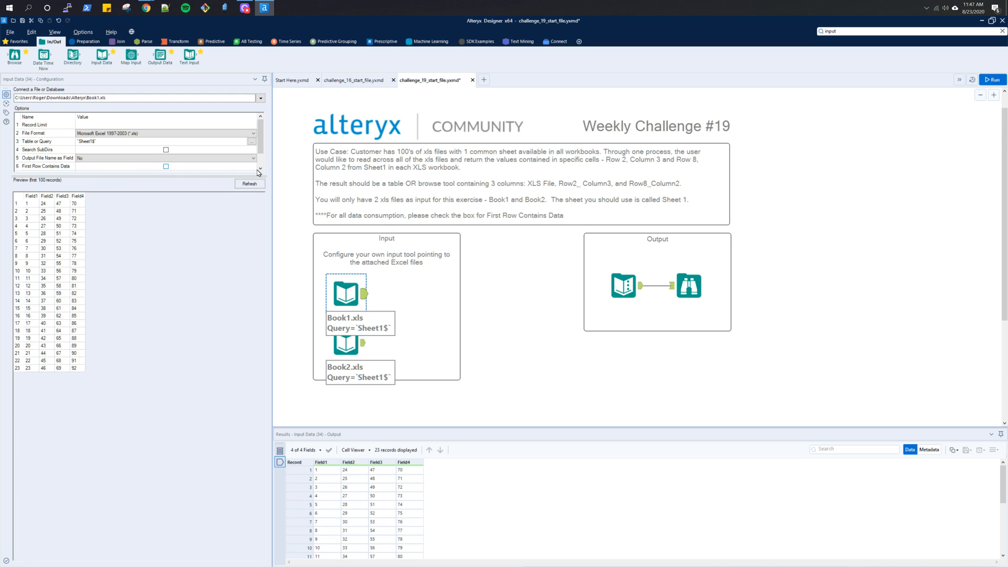
pyautogui.click(265, 138)
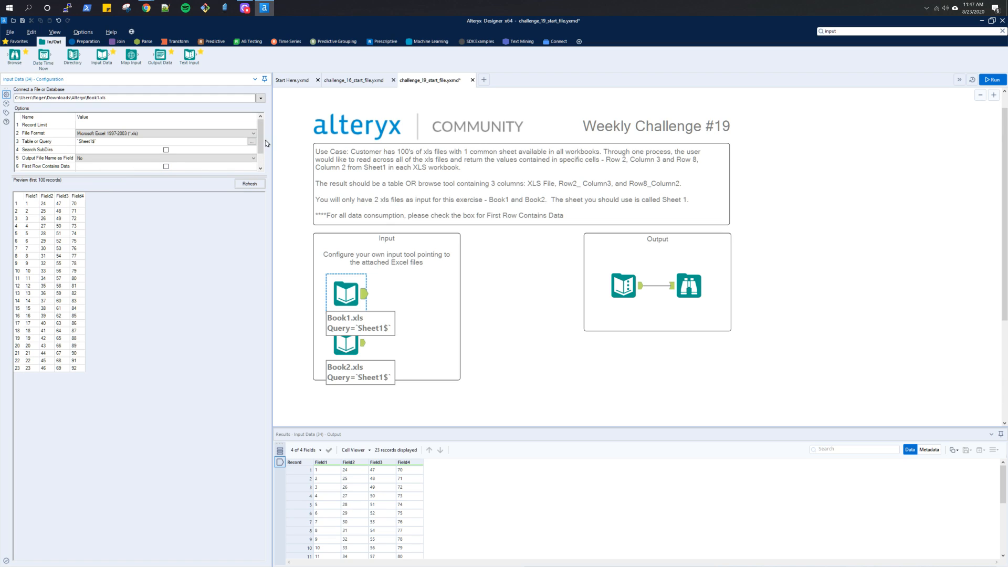
pyautogui.moveTo(261, 134); pyautogui.dragTo(261, 145)
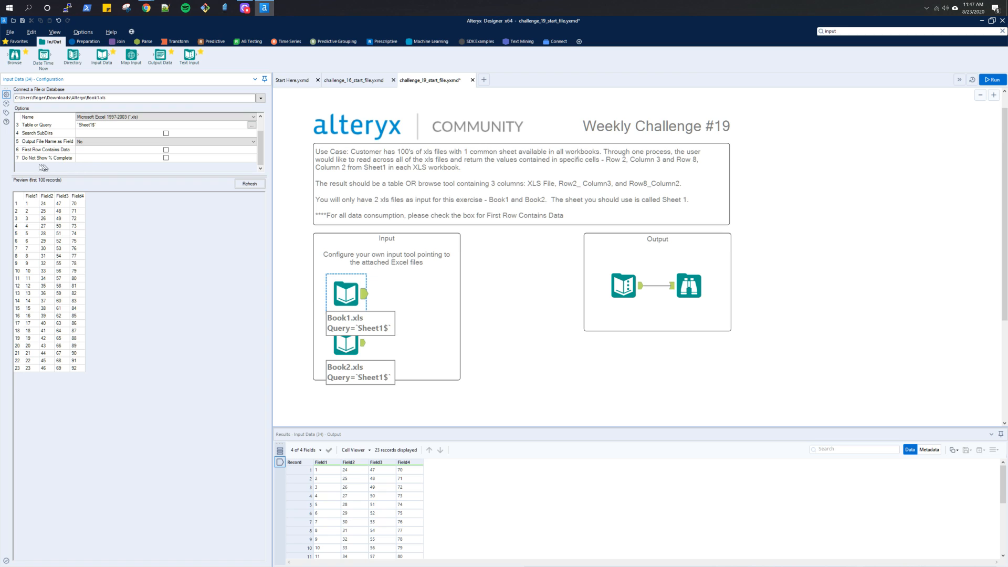
pyautogui.hotkey('alt', 'Tab')
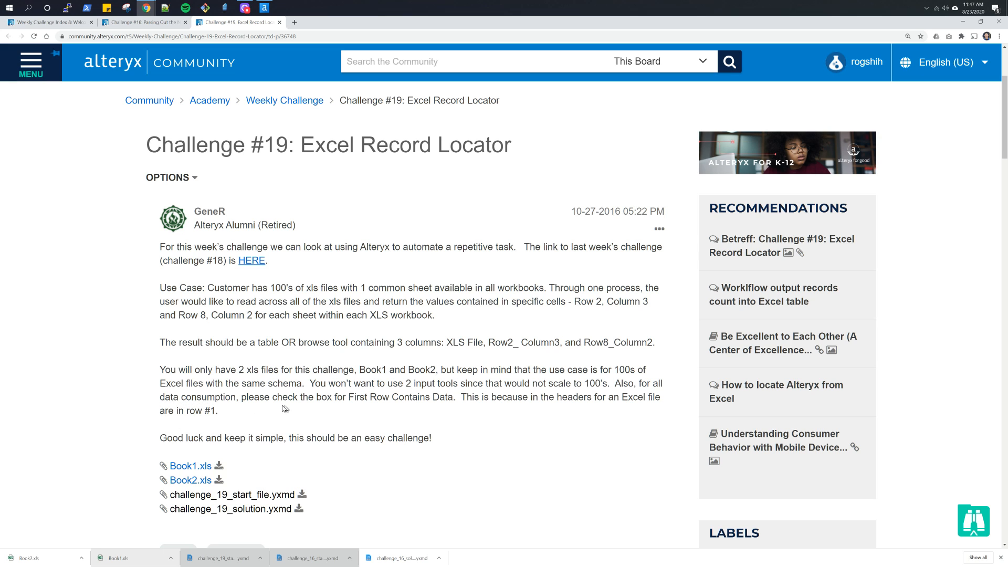
pyautogui.hotkey('alt', 'Tab')
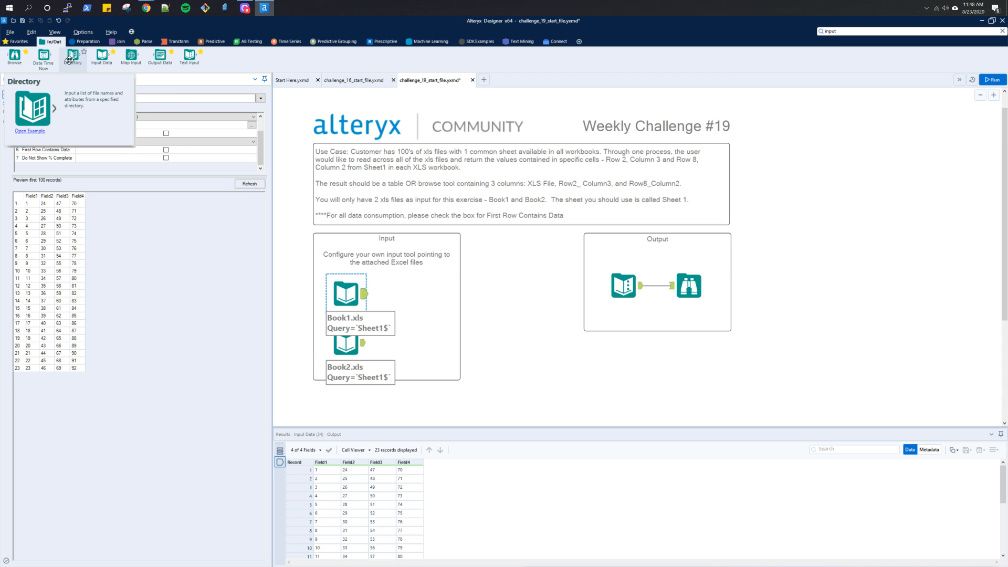
# - Replace both Input Data tools in the Input box with a Directory tool pointing to the Downloads\Alteryx folder
pyautogui.click(391, 364)
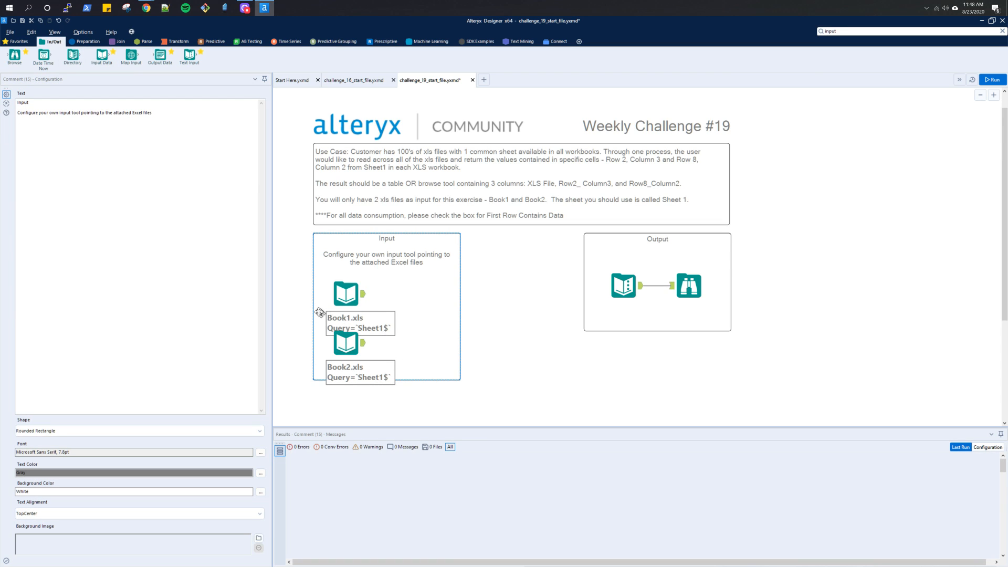
pyautogui.click(338, 302)
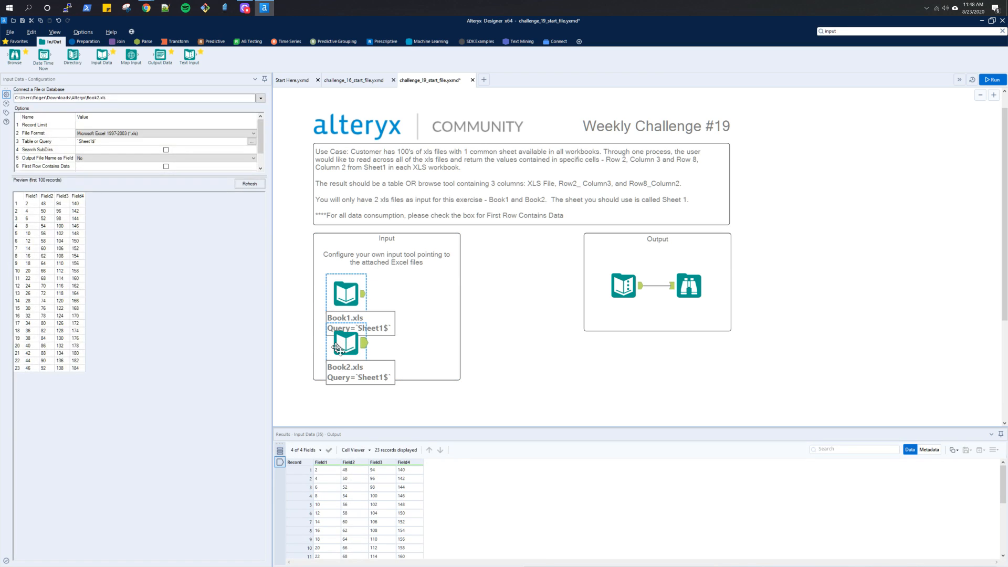
pyautogui.press('Delete')
pyautogui.moveTo(73, 54); pyautogui.dragTo(358, 299)
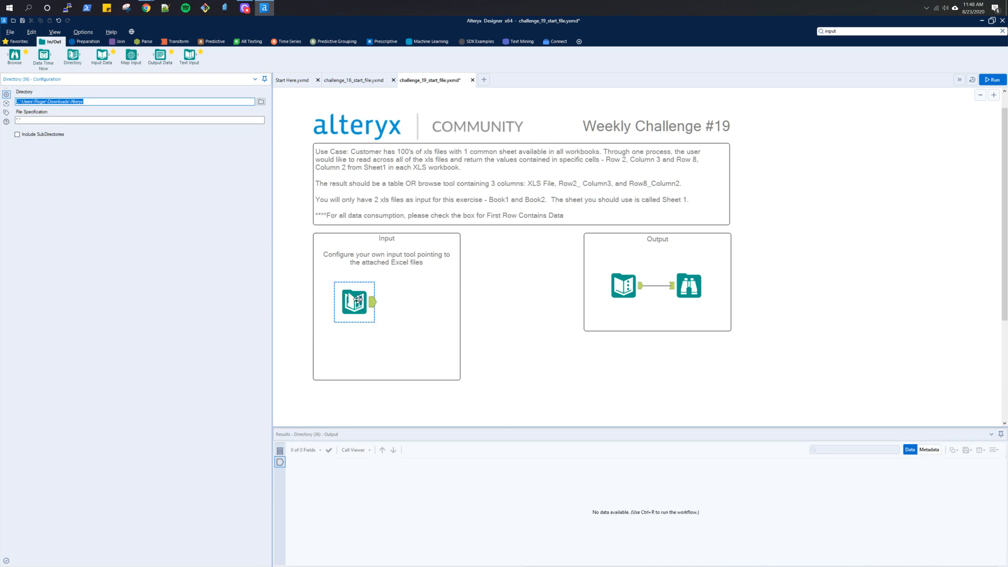
pyautogui.click(263, 103)
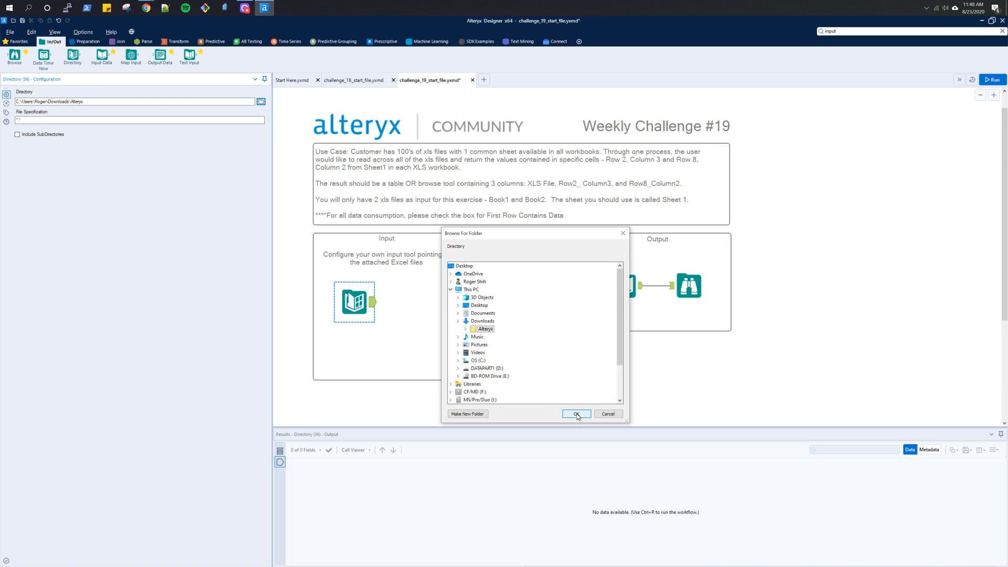
pyautogui.click(576, 414)
# - Check the workbook file names on the Challenge #19 page and set the Directory tool's file specification to Book*.xls
pyautogui.hotkey('alt', 'Tab')
pyautogui.hotkey('alt', 'Tab')
pyautogui.press('Tab')
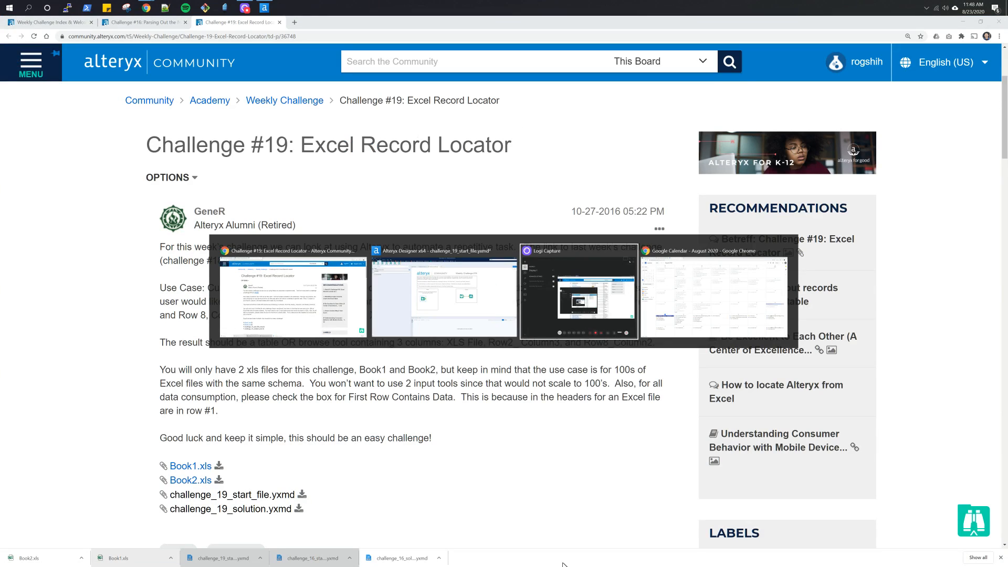
pyautogui.press('Escape')
pyautogui.hotkey('alt', 'Tab')
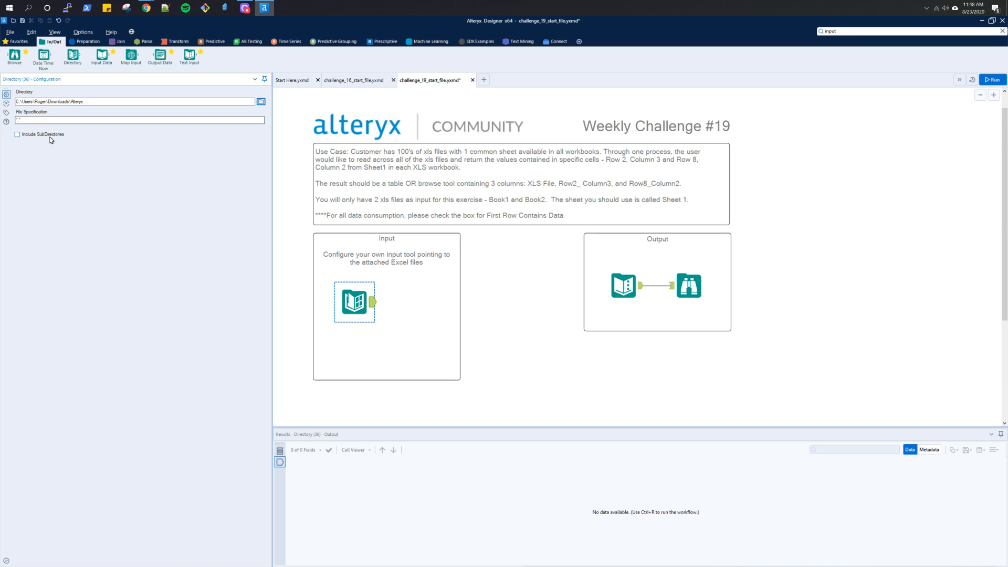
pyautogui.hotkey('alt', 'Tab')
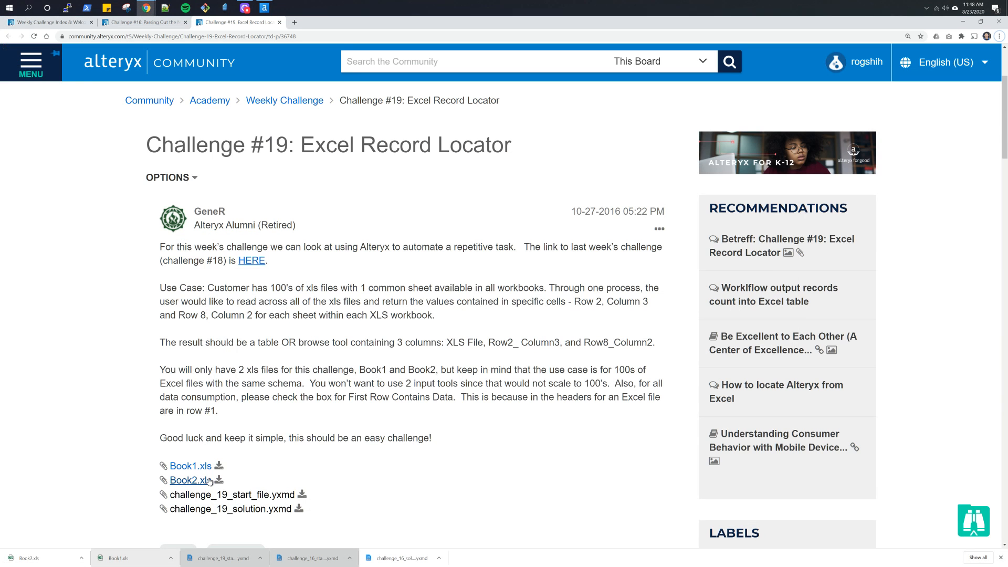
pyautogui.hotkey('alt', 'Tab')
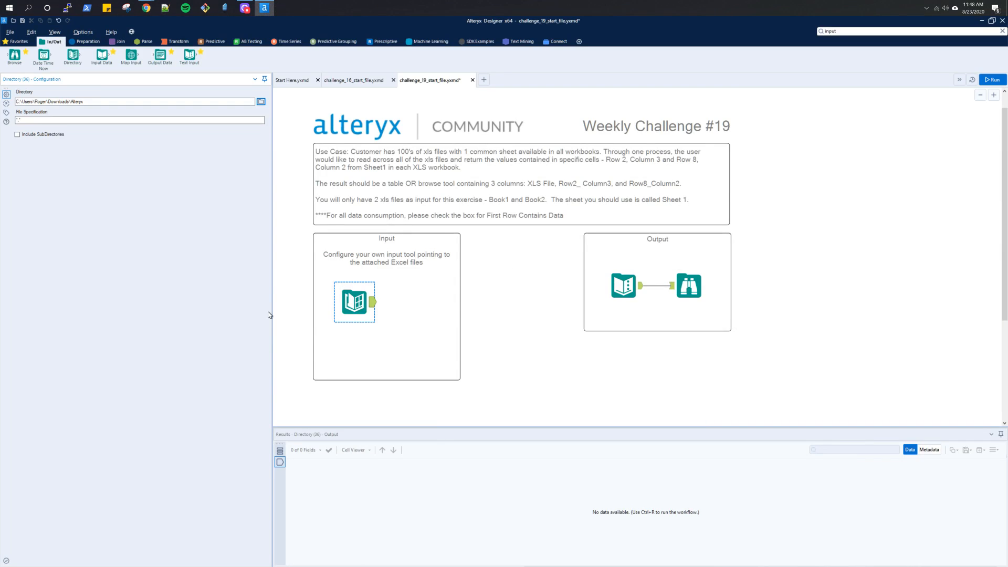
pyautogui.click(142, 119)
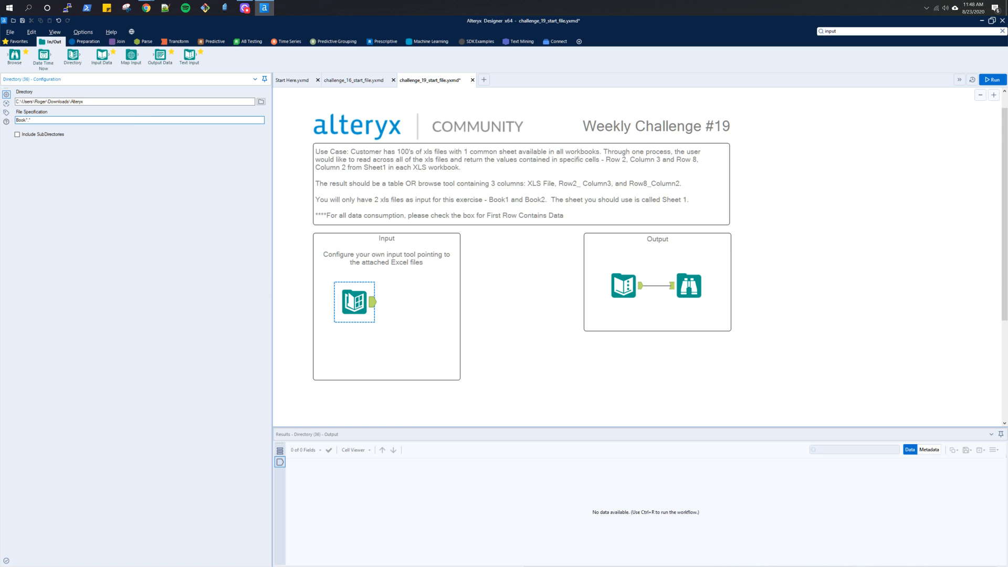
pyautogui.hotkey('alt', 'Tab')
pyautogui.hotkey('alt', 'Tab')
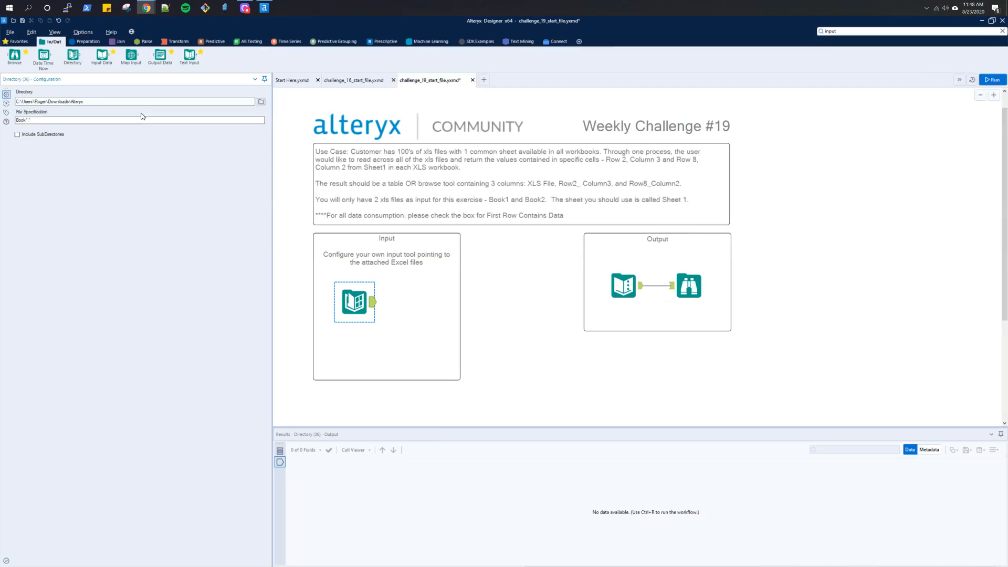
pyautogui.press('End')
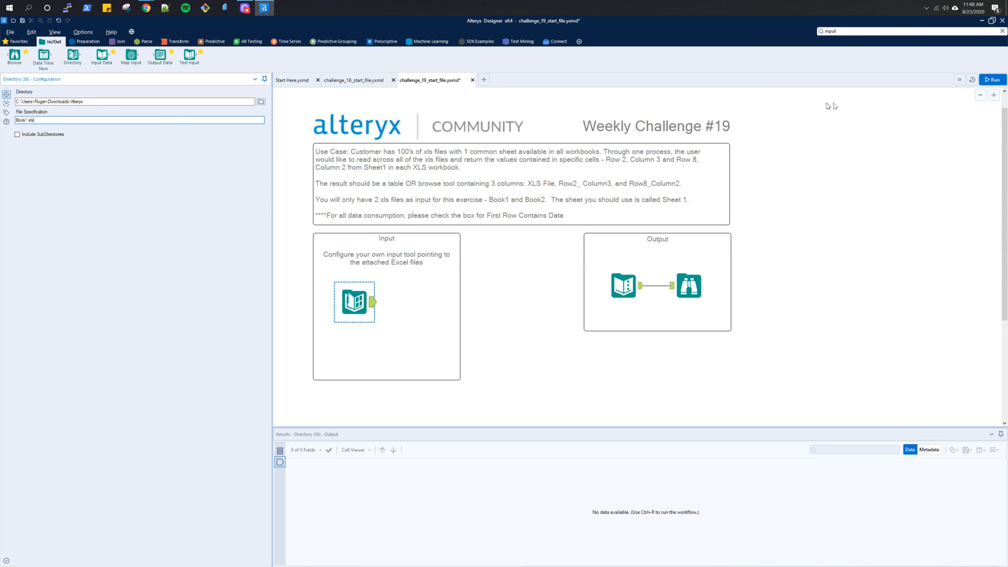
# - Run the workflow and examine the fields returned by the Directory tool
pyautogui.click(991, 81)
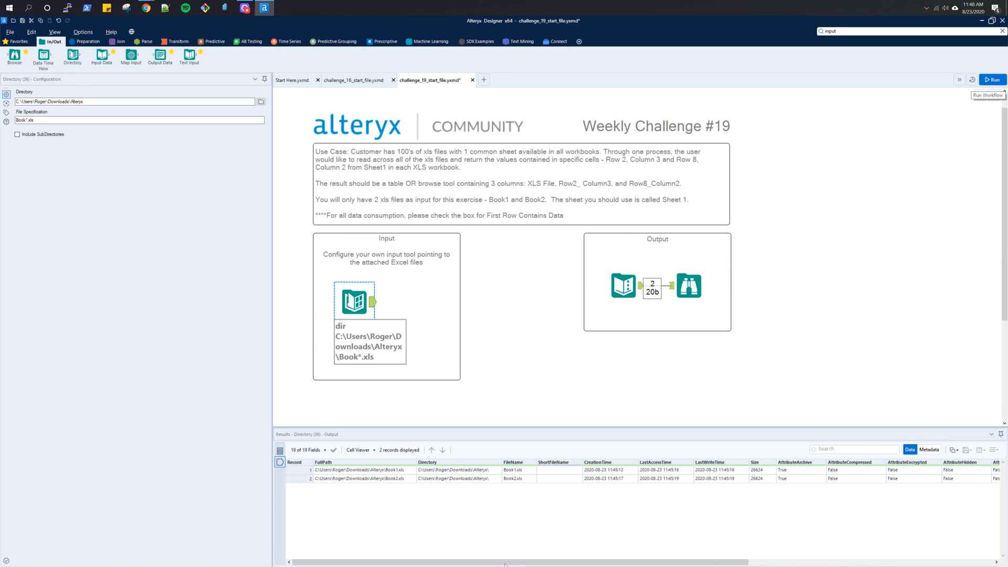
pyautogui.moveTo(506, 564); pyautogui.dragTo(836, 564)
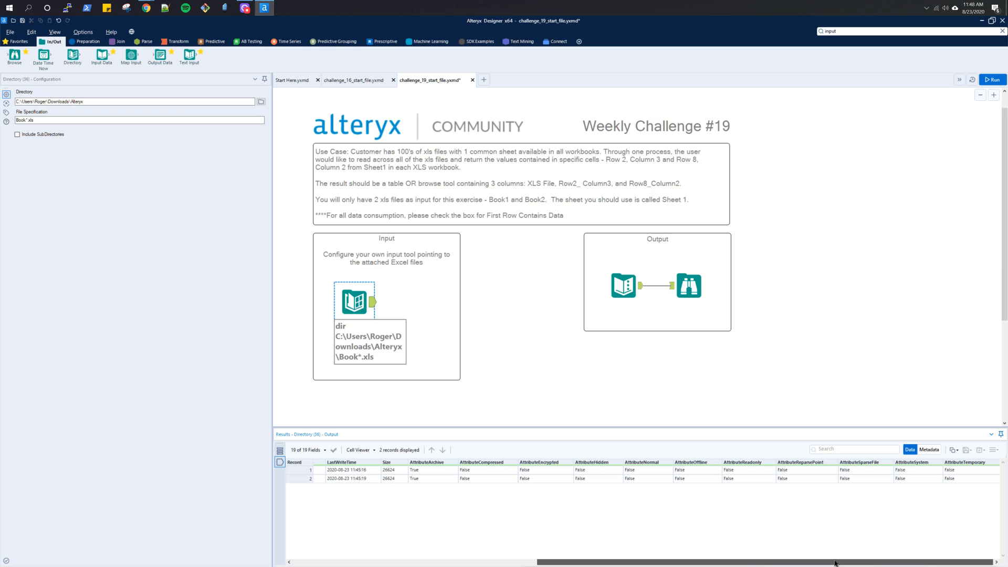
pyautogui.moveTo(836, 563); pyautogui.dragTo(570, 565)
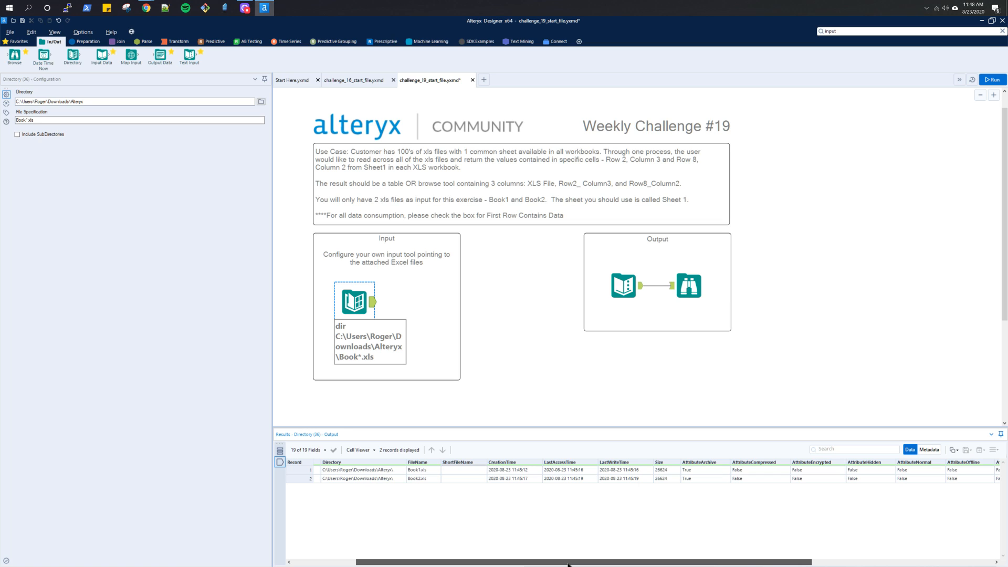
pyautogui.click(88, 41)
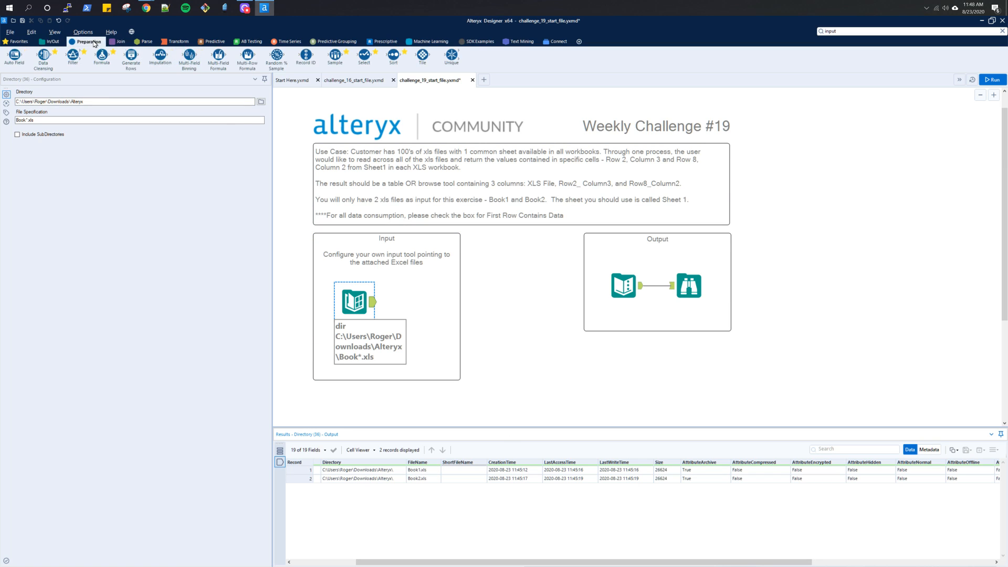
pyautogui.click(55, 43)
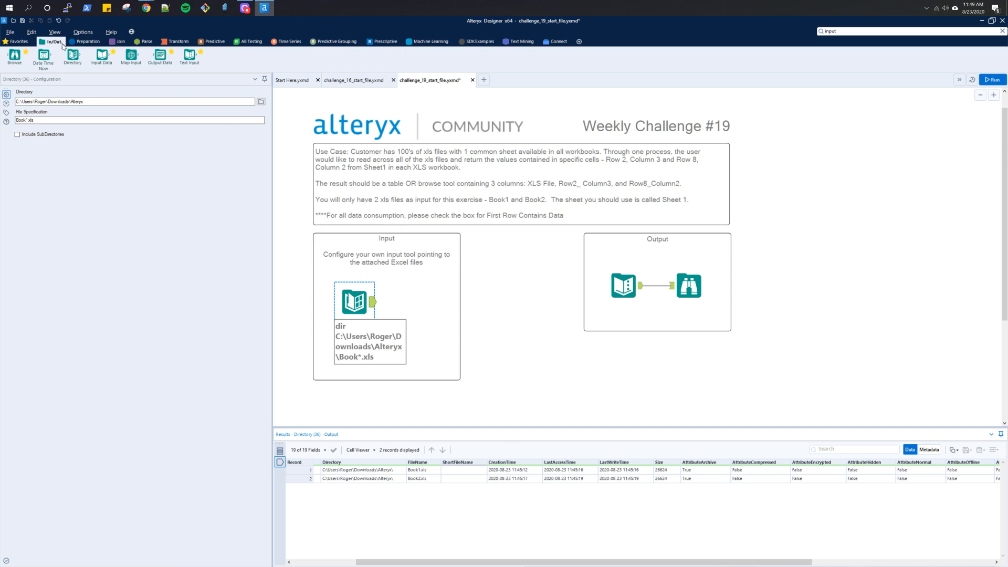
pyautogui.moveTo(102, 54); pyautogui.dragTo(250, 57)
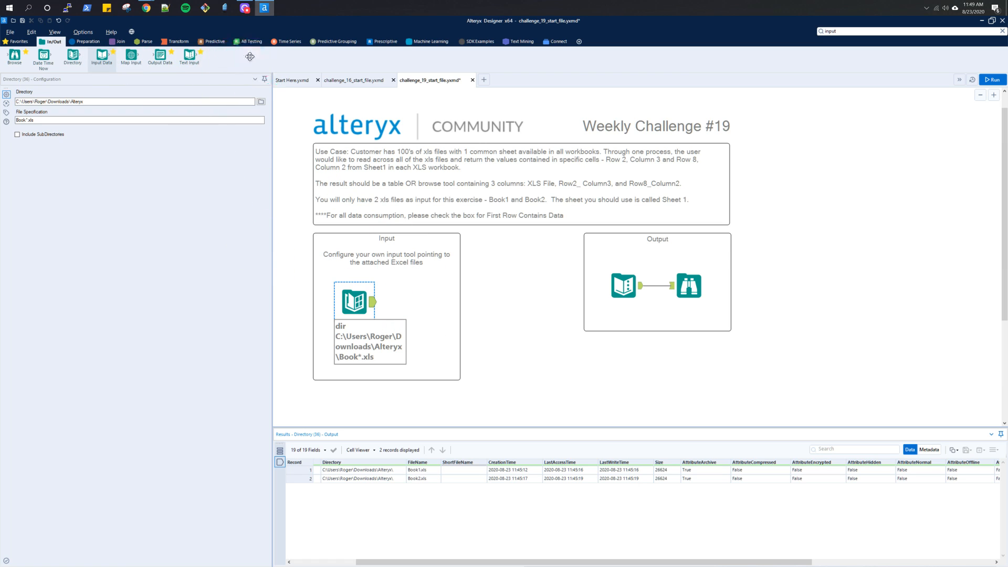
pyautogui.click(86, 45)
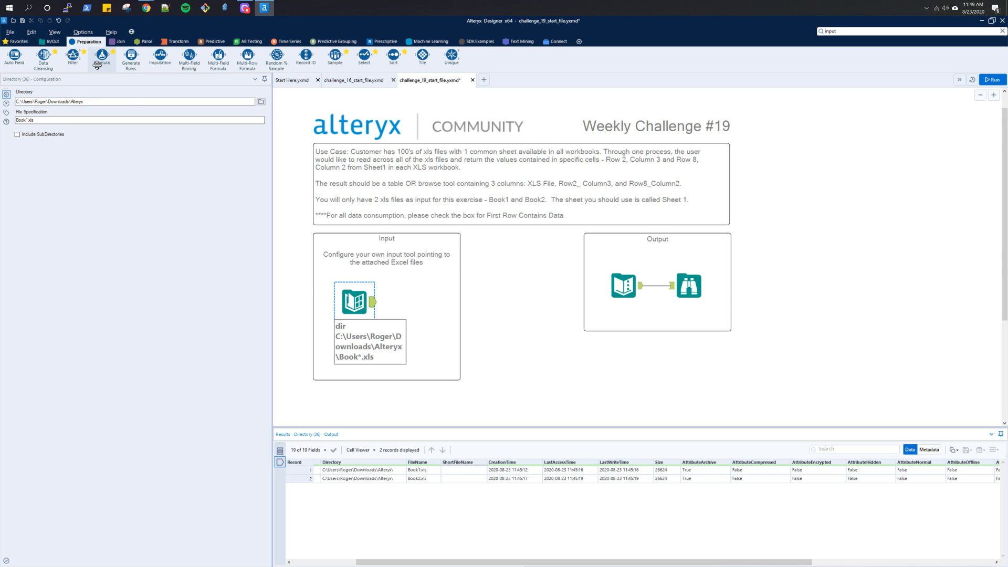
# - Look through the tool categories, search the tools for excel, and examine the Directory results for a way to read the listed workbooks
pyautogui.moveTo(97, 64); pyautogui.dragTo(557, 212)
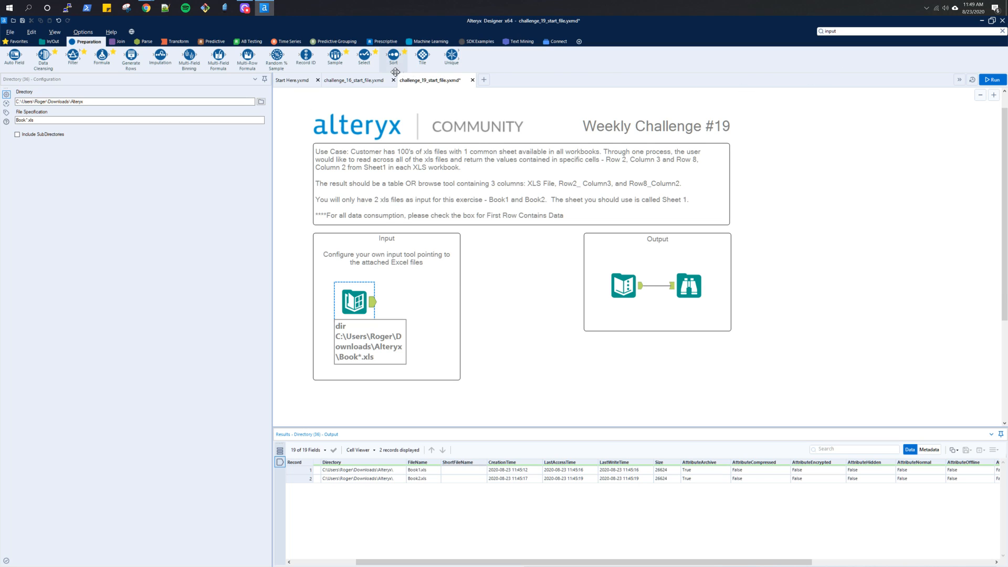
pyautogui.click(523, 41)
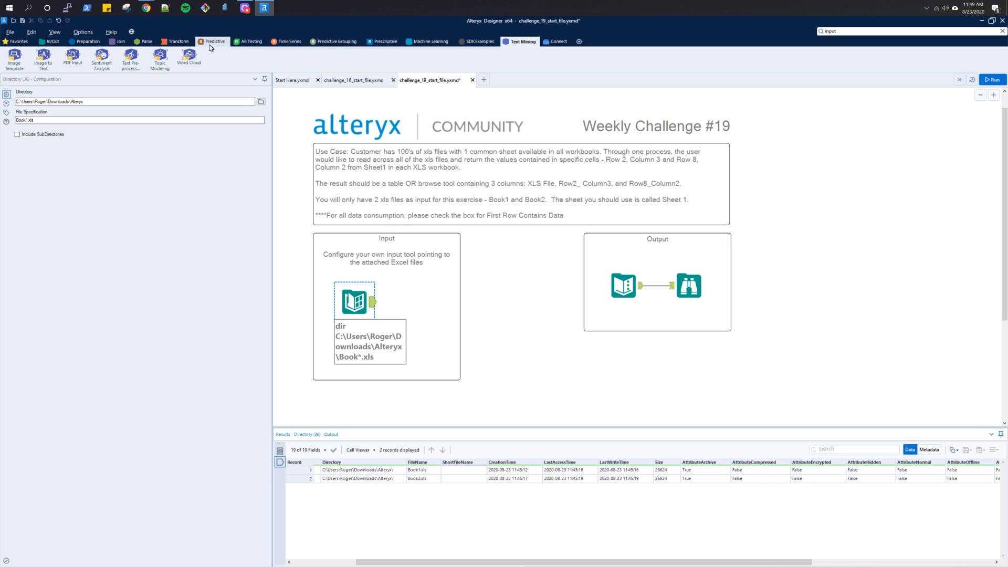
pyautogui.click(135, 45)
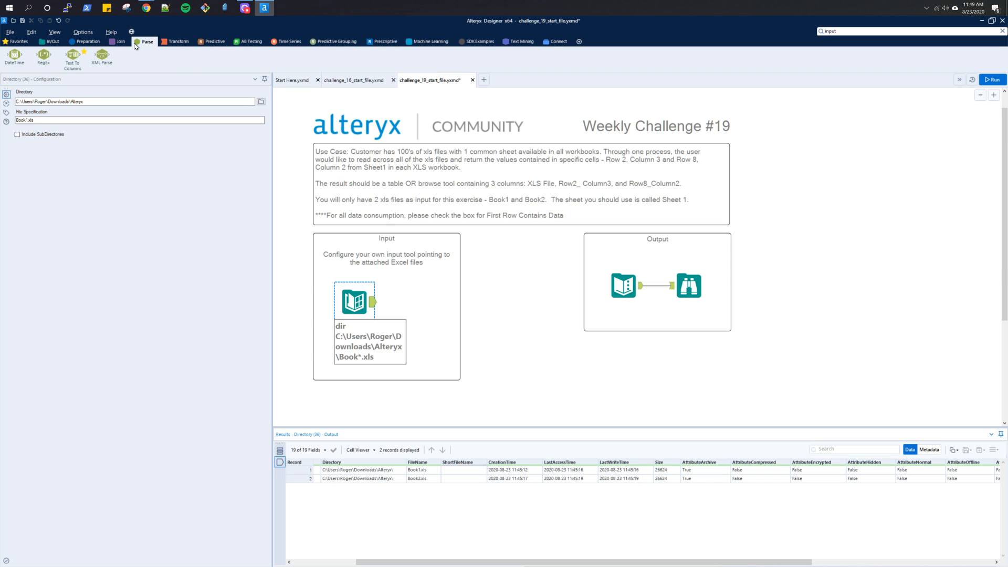
pyautogui.click(116, 45)
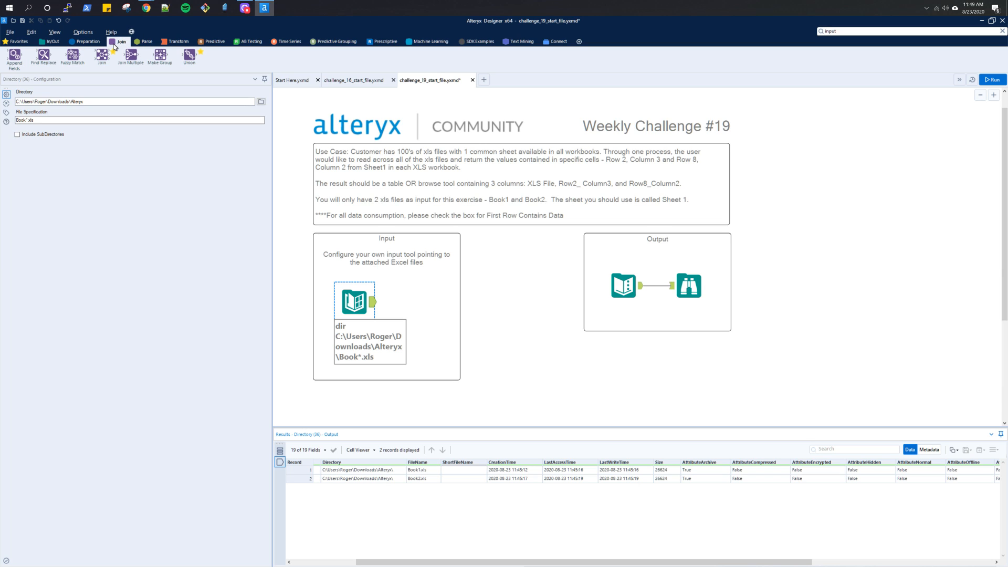
pyautogui.click(86, 42)
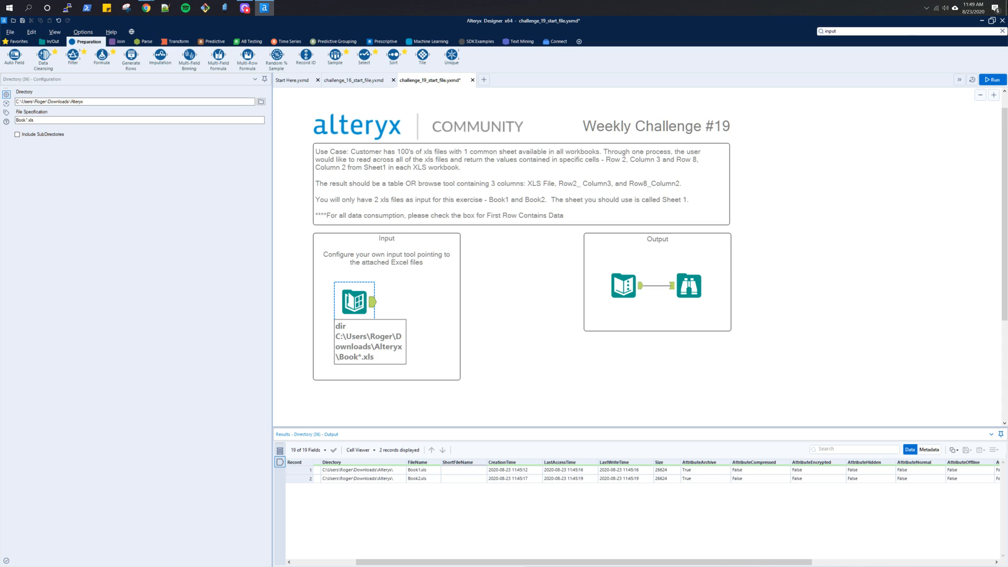
pyautogui.click(928, 31)
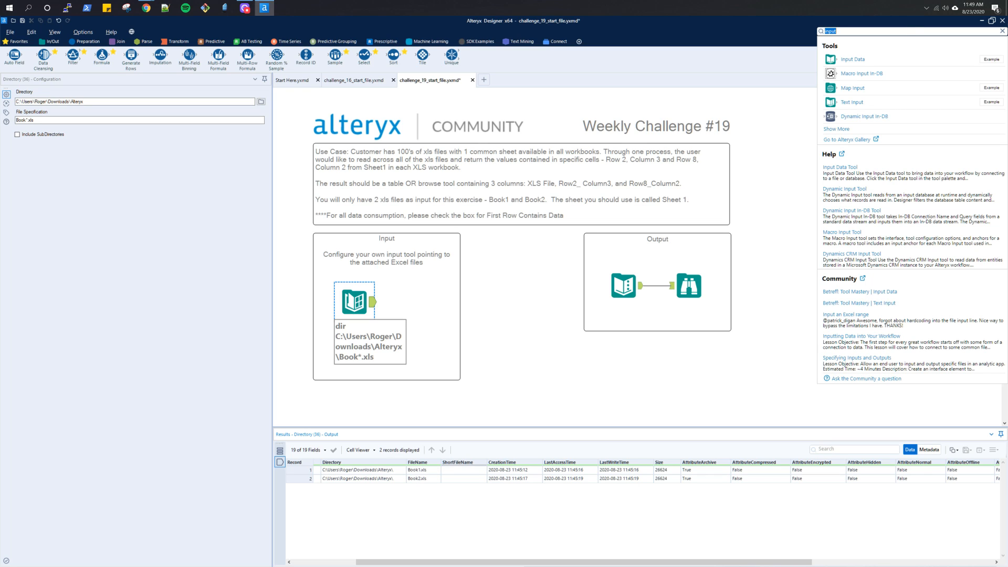
pyautogui.click(112, 45)
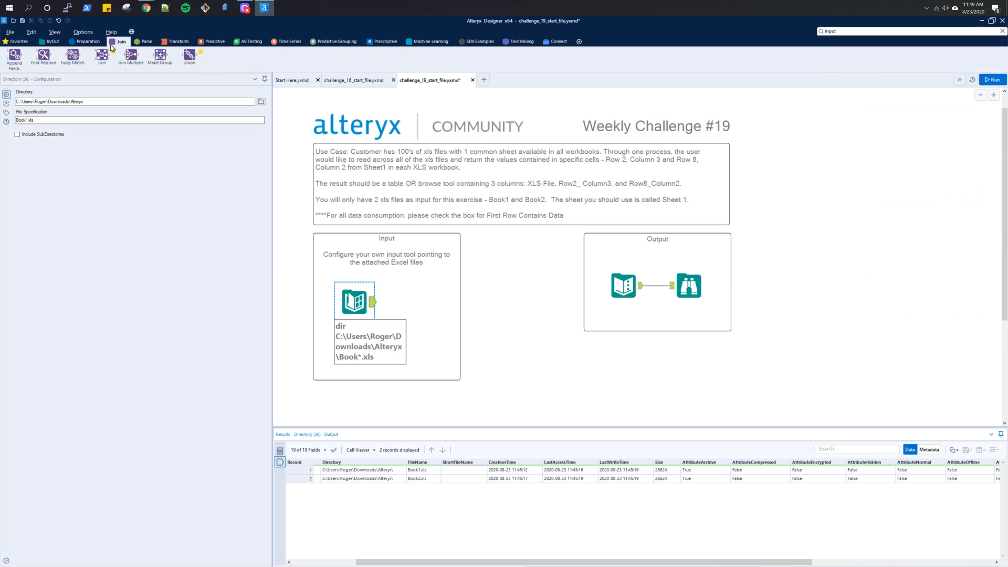
pyautogui.click(838, 31)
pyautogui.write('excel')
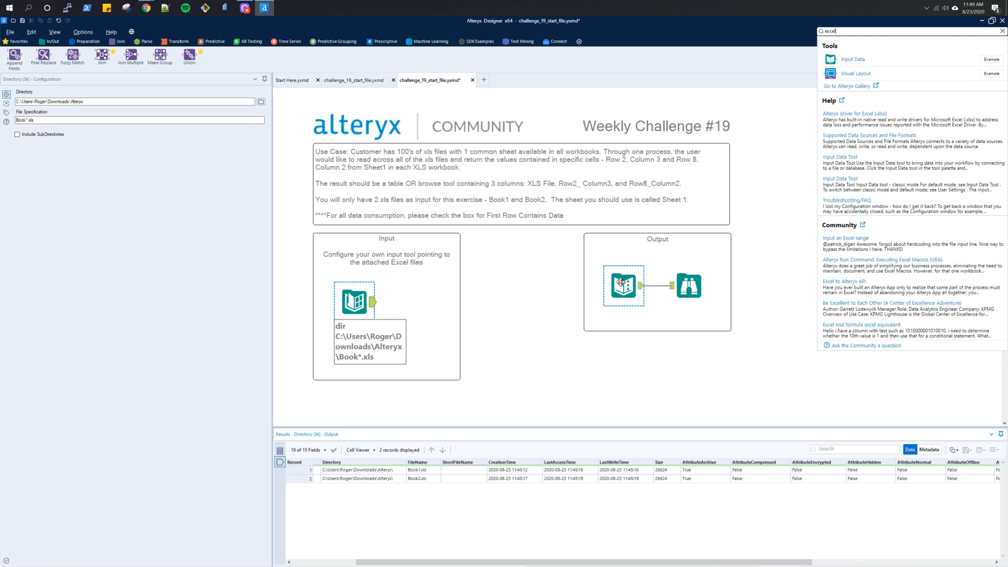
pyautogui.click(443, 292)
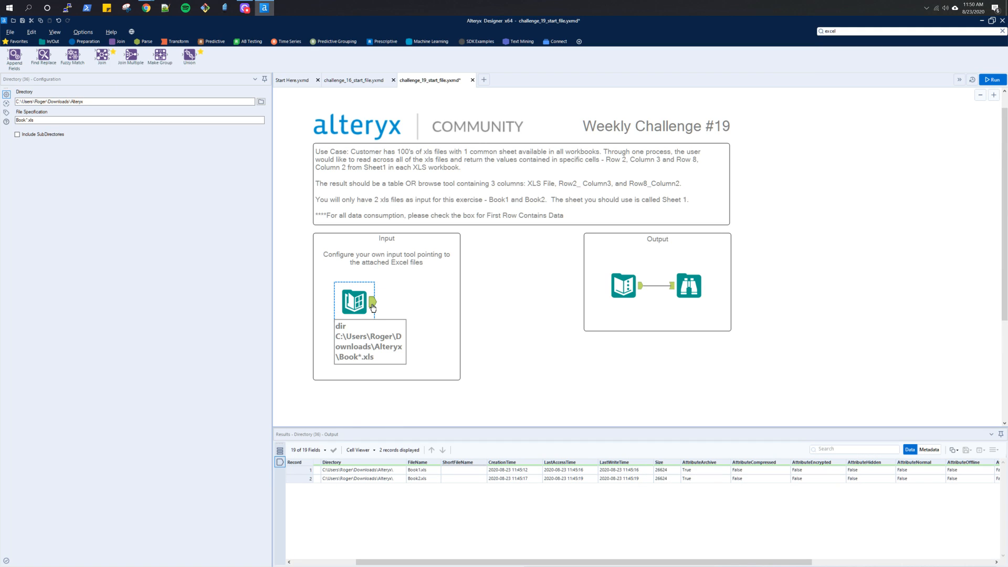
pyautogui.moveTo(435, 563); pyautogui.dragTo(498, 546)
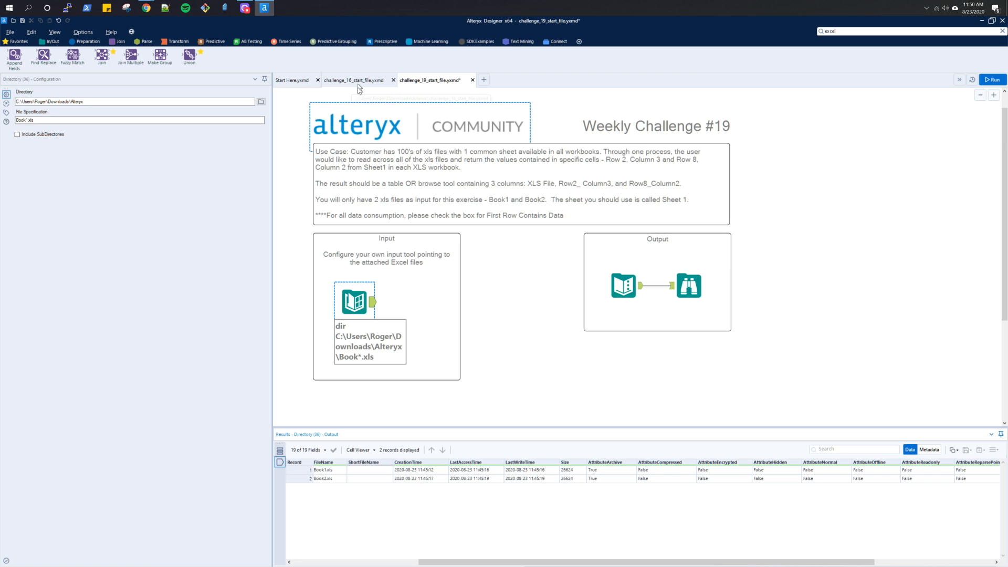
# - Switch to Chrome and search the Alteryx Community for "import multiple excel"
pyautogui.hotkey('alt', 'Tab')
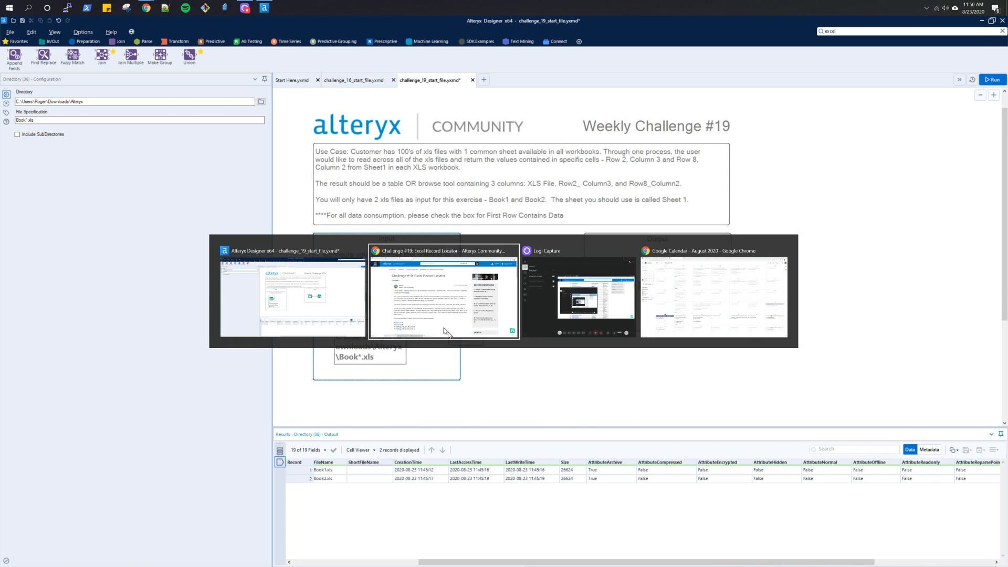
pyautogui.click(445, 332)
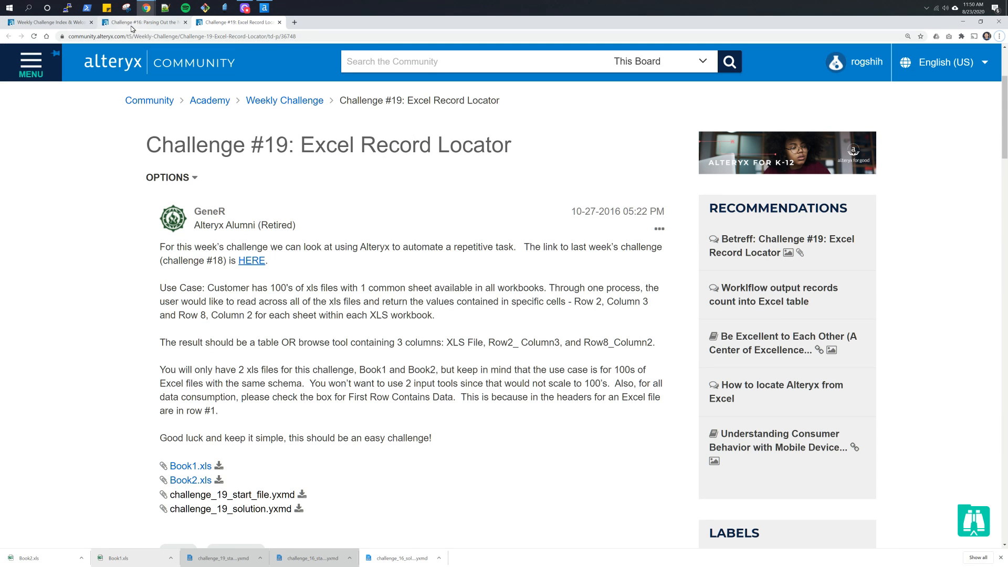
pyautogui.click(57, 22)
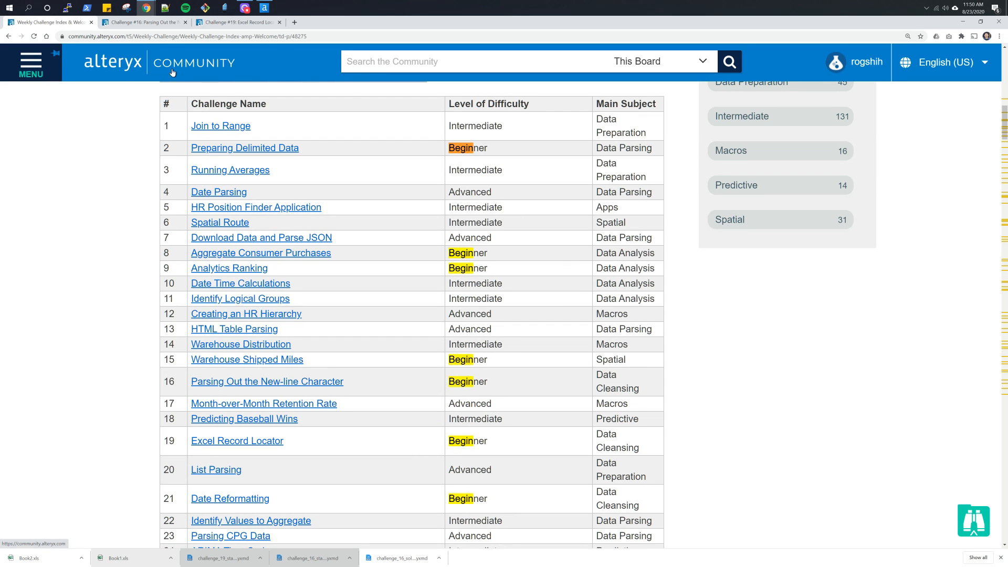
pyautogui.click(145, 68)
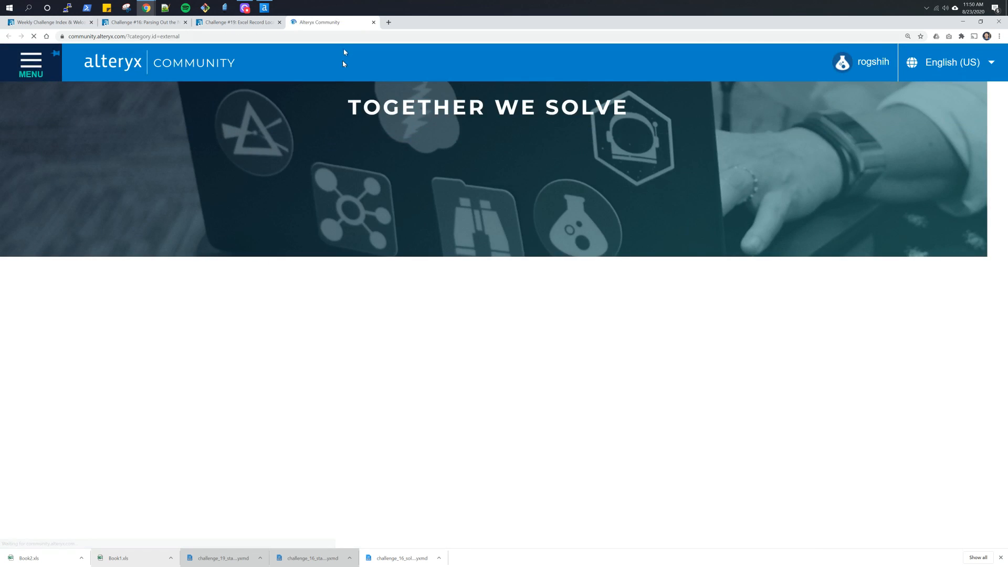
pyautogui.write('im')
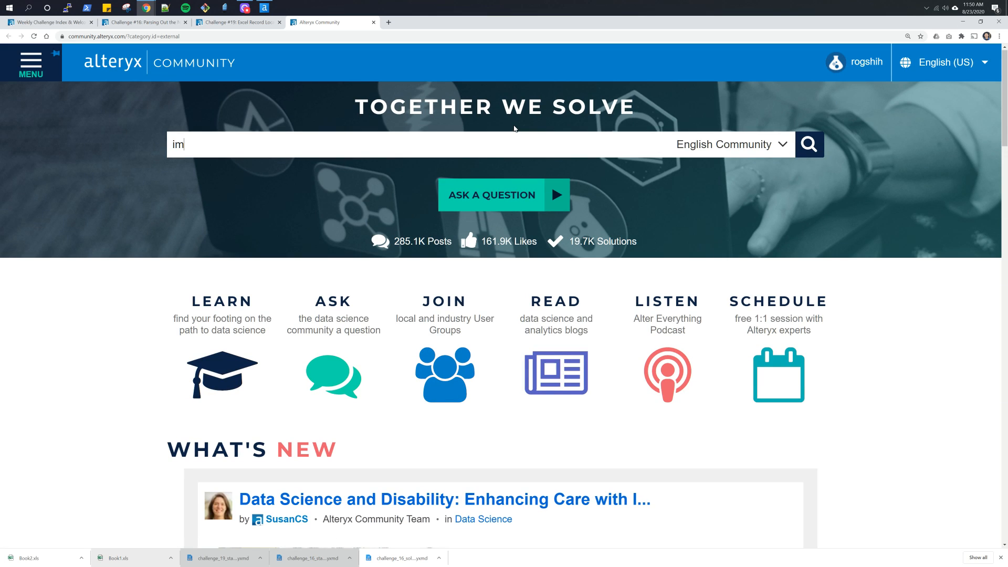
pyautogui.write('port multiple excel')
pyautogui.press('Return')
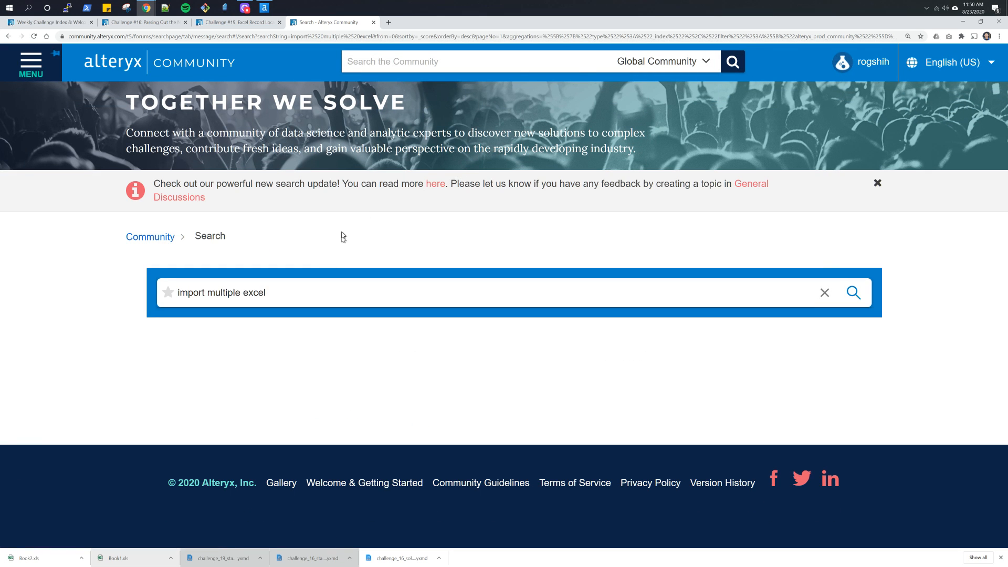
pyautogui.scroll(-2, 570, 321)
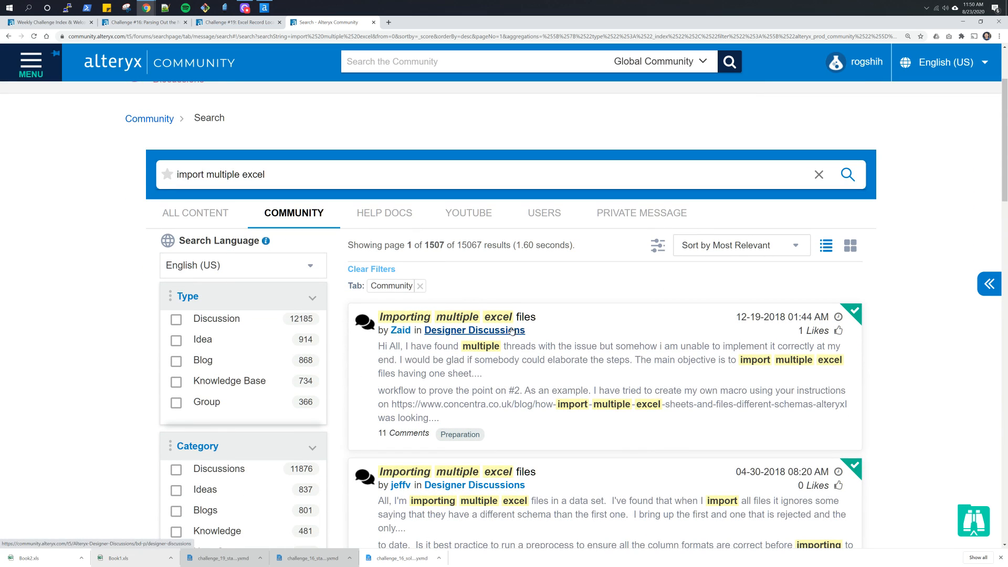
# - Open the first "Importing multiple excel files" discussion and read its accepted solution and replies for a suitable import method
pyautogui.click(502, 323)
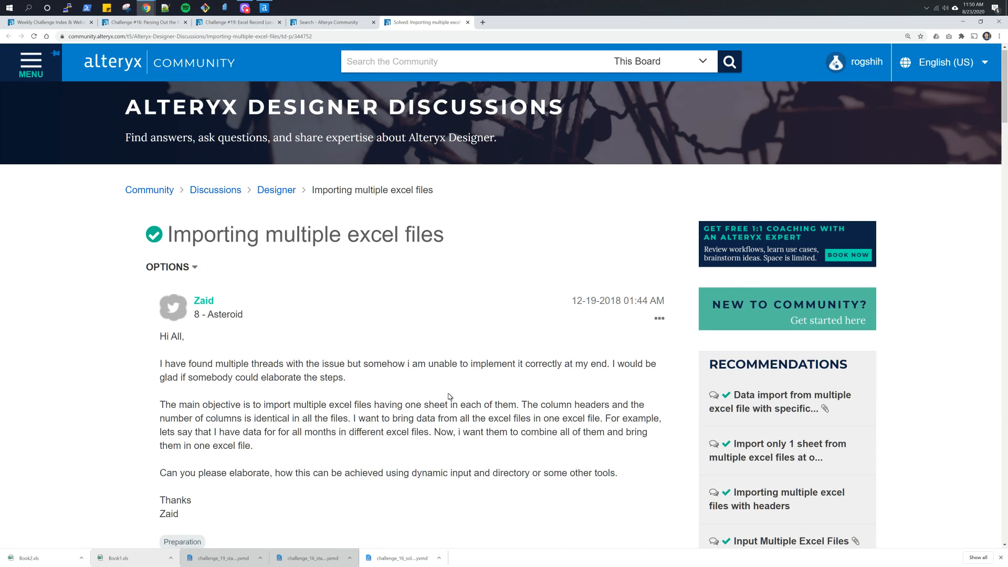
pyautogui.scroll(-5, 450, 396)
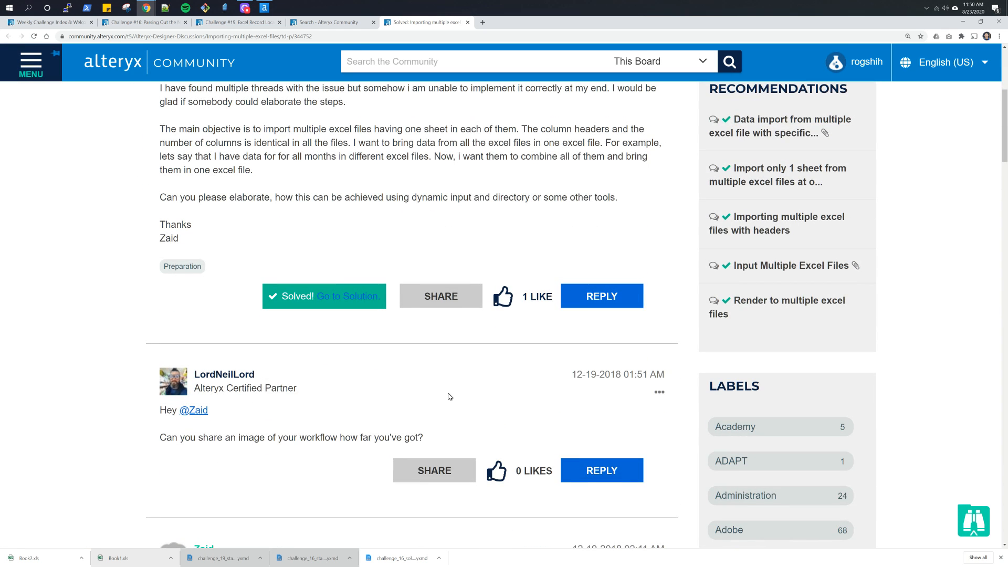
pyautogui.scroll(-3, 450, 397)
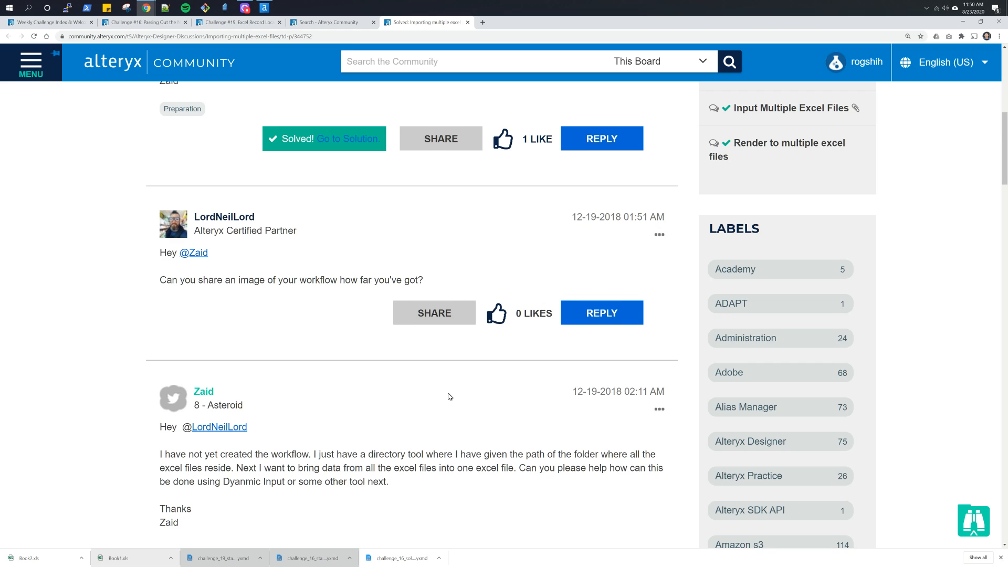
pyautogui.scroll(-6, 449, 397)
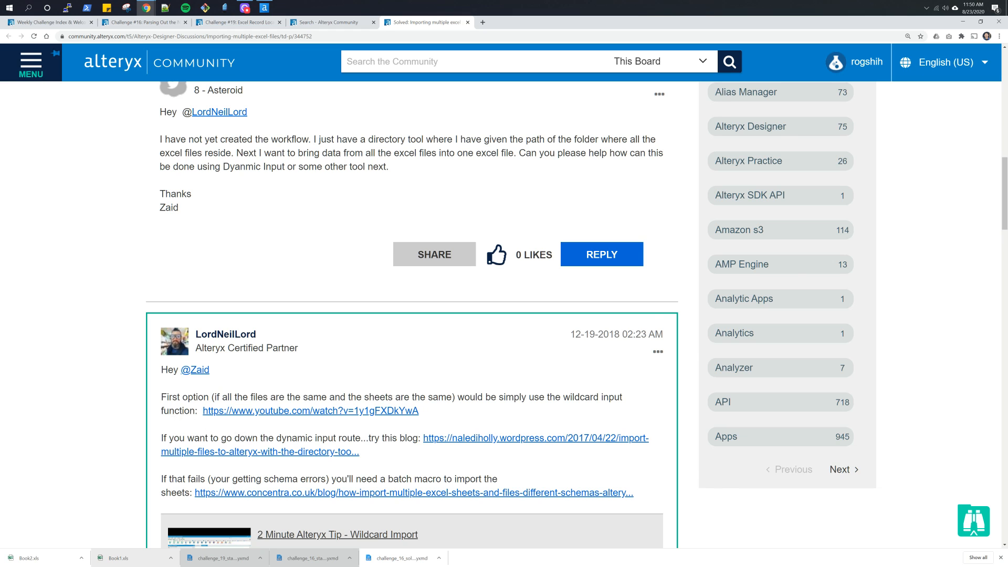
pyautogui.hotkey('alt', 'Tab')
pyautogui.hotkey('alt', 'Tab')
pyautogui.scroll(-1, 404, 455)
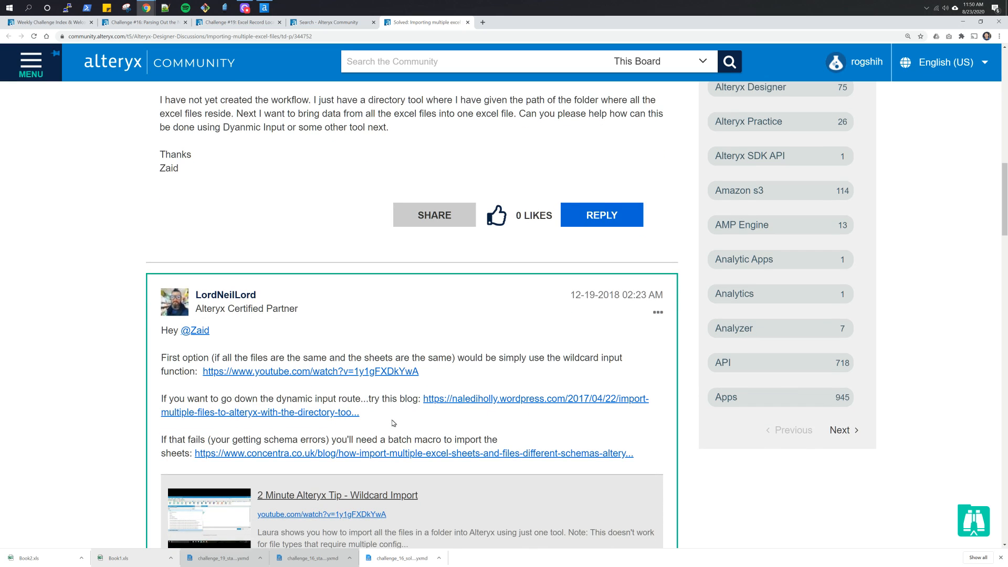
pyautogui.scroll(-3, 394, 420)
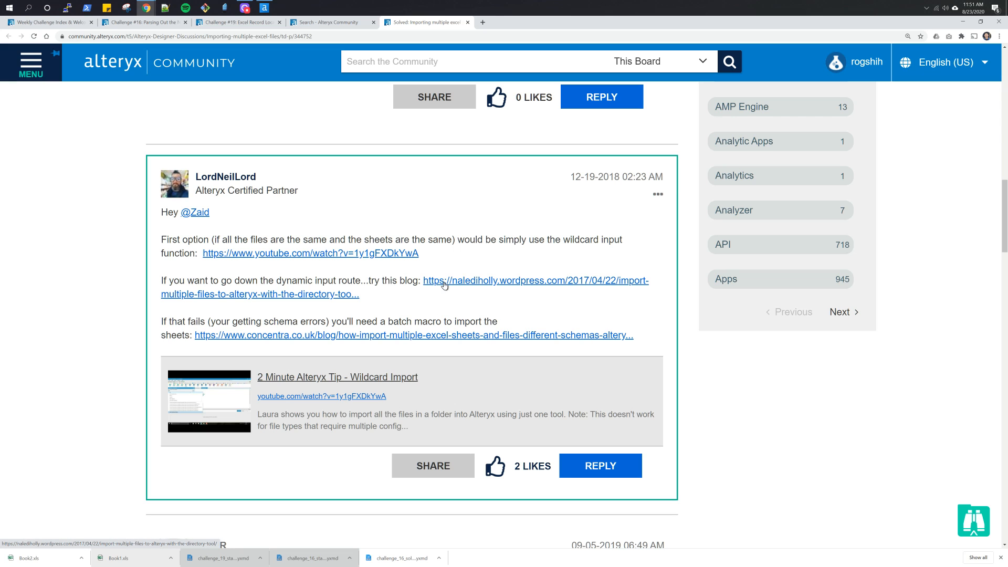
pyautogui.scroll(-4, 444, 284)
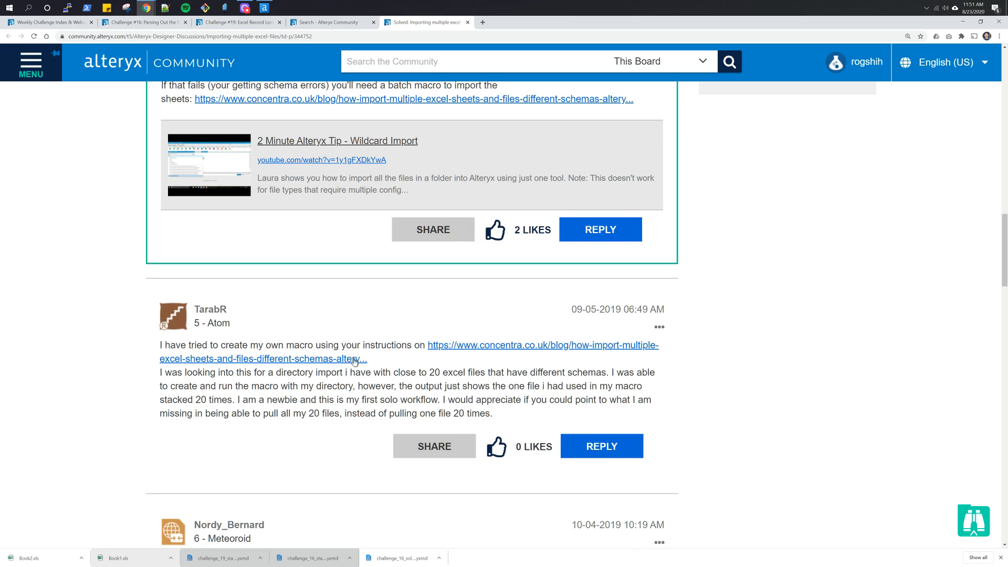
pyautogui.scroll(-3, 382, 373)
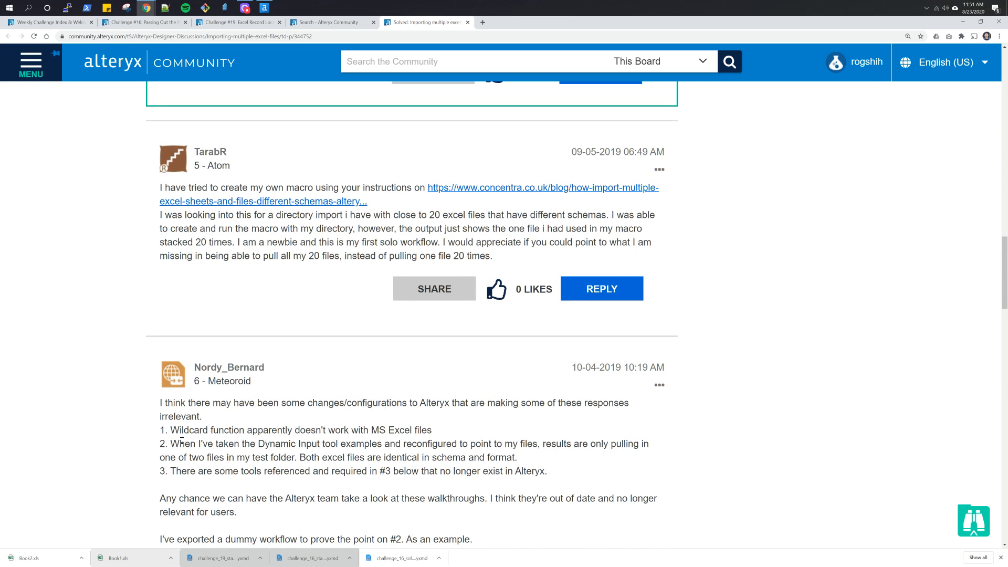
pyautogui.scroll(-4, 338, 485)
pyautogui.scroll(12, 337, 482)
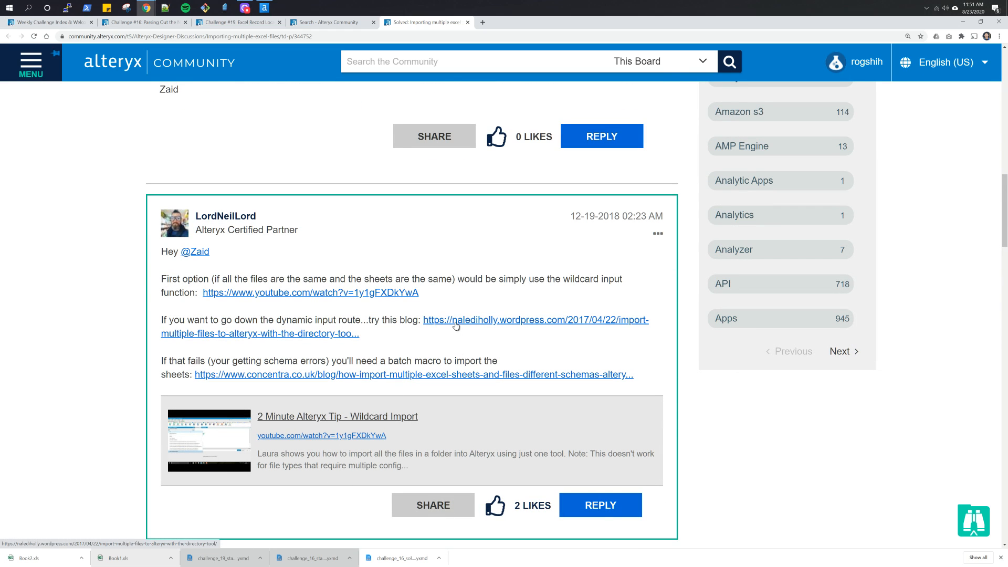
# - Return to Alteryx Designer, place a Dynamic Input tool just below the Input box, and connect the Directory tool's output to it
pyautogui.hotkey('alt', 'Tab')
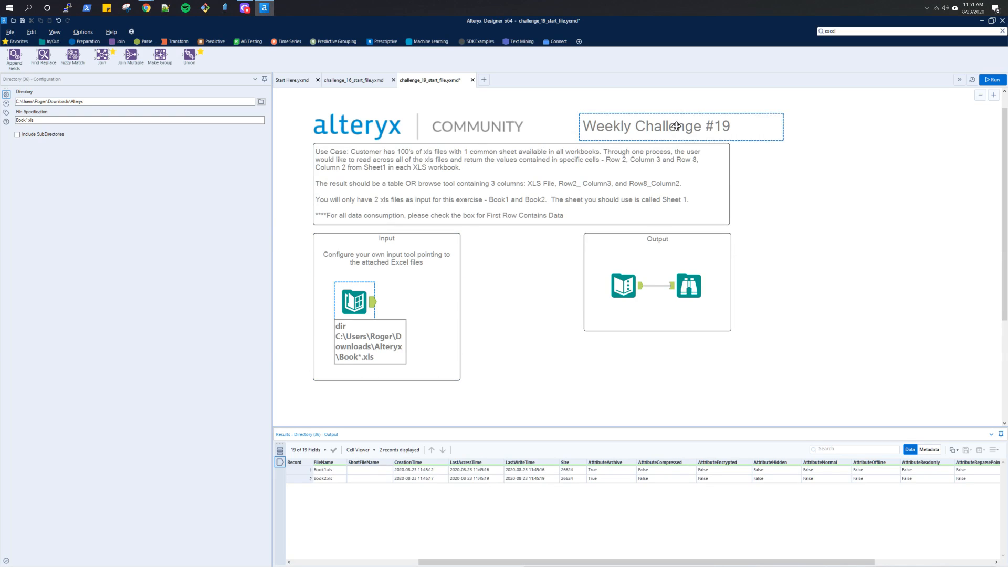
pyautogui.click(850, 31)
pyautogui.write('dynami')
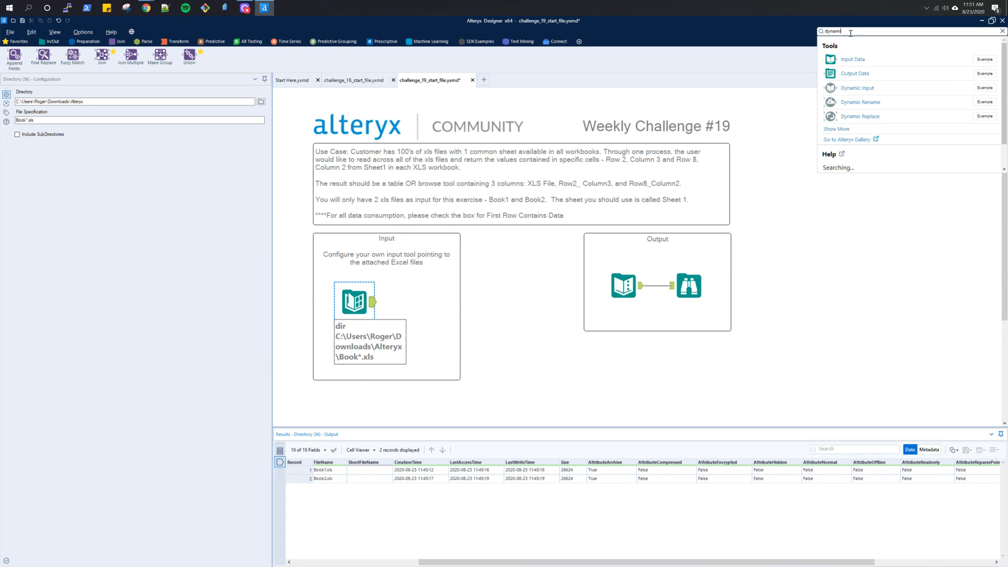
pyautogui.moveTo(852, 89); pyautogui.dragTo(427, 395)
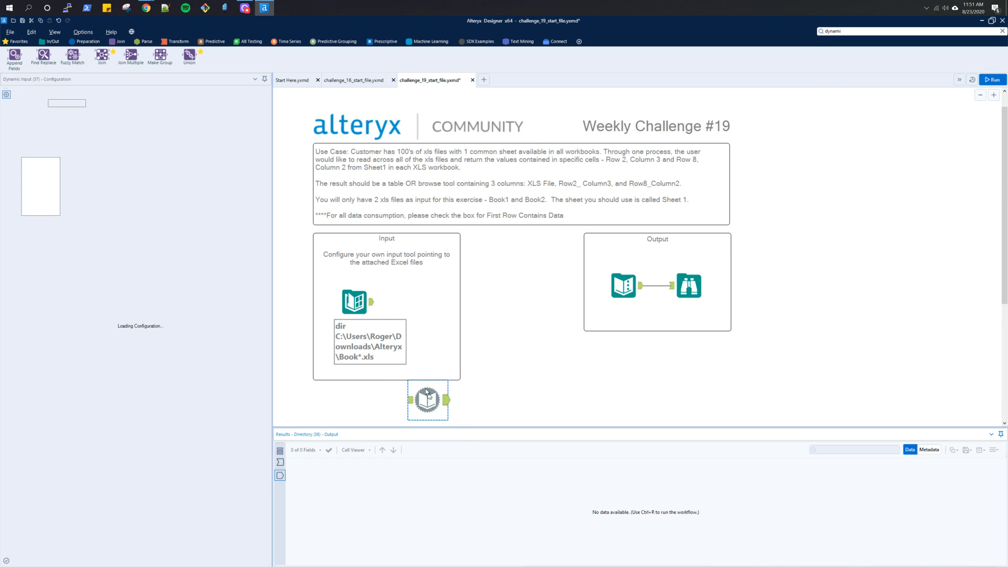
pyautogui.moveTo(372, 302); pyautogui.dragTo(410, 401)
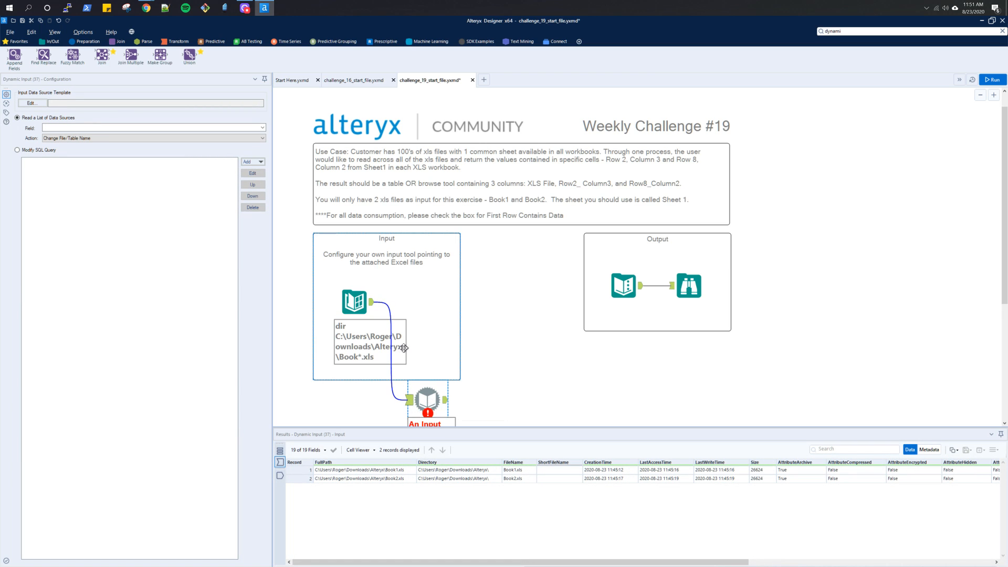
# - Examine the Dynamic Input tool's data source template and field choices, and recheck the Directory tool's output
pyautogui.click(44, 108)
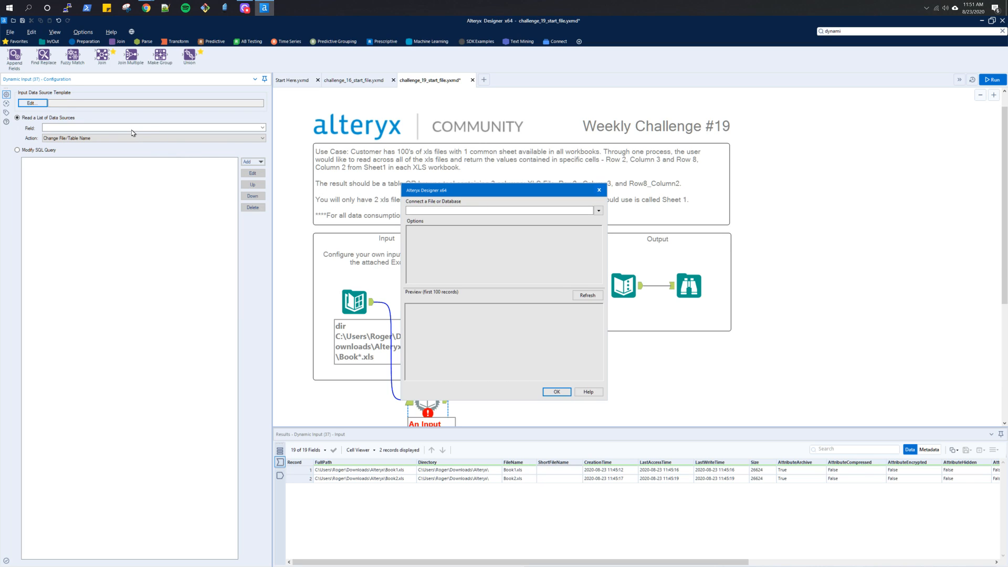
pyautogui.click(599, 190)
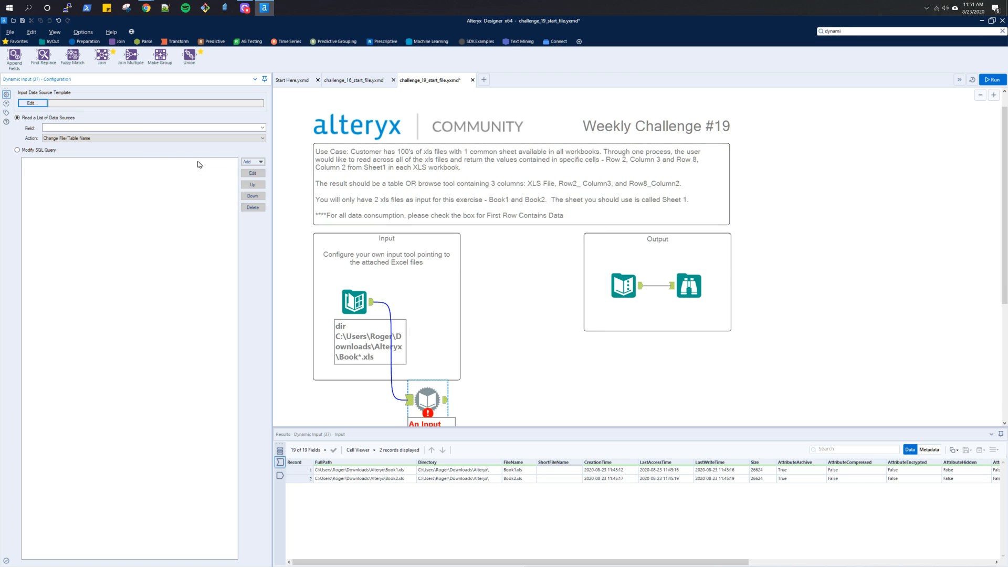
pyautogui.click(129, 127)
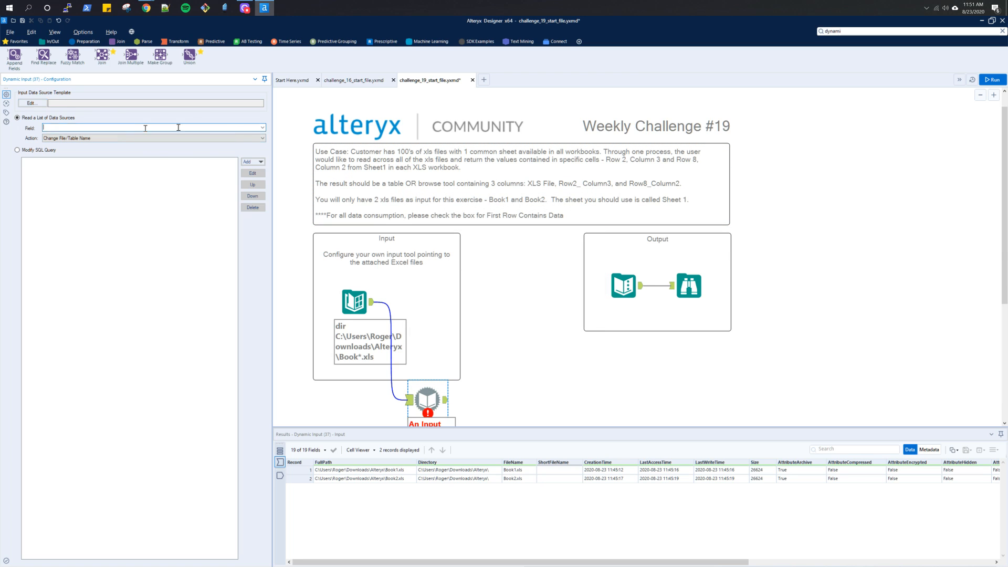
pyautogui.click(261, 129)
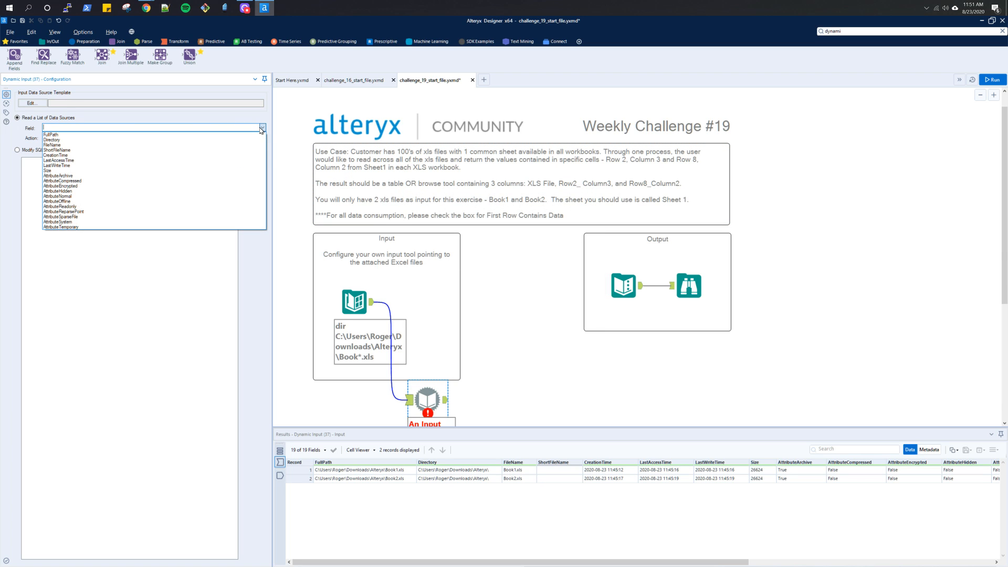
pyautogui.click(360, 306)
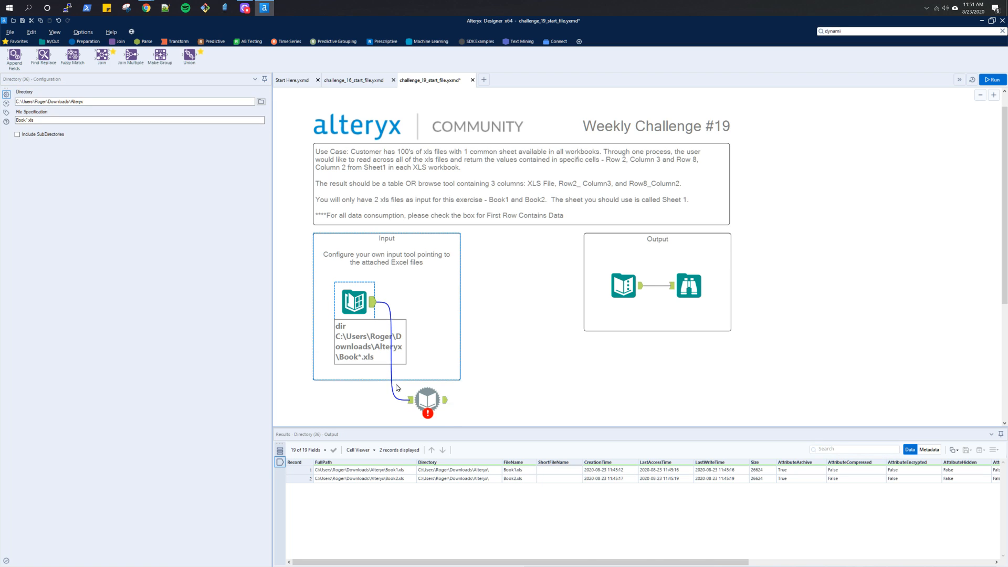
# - Recheck the fields coming from the Directory tool and set the Dynamic Input tool's data source list field to FileName
pyautogui.click(391, 382)
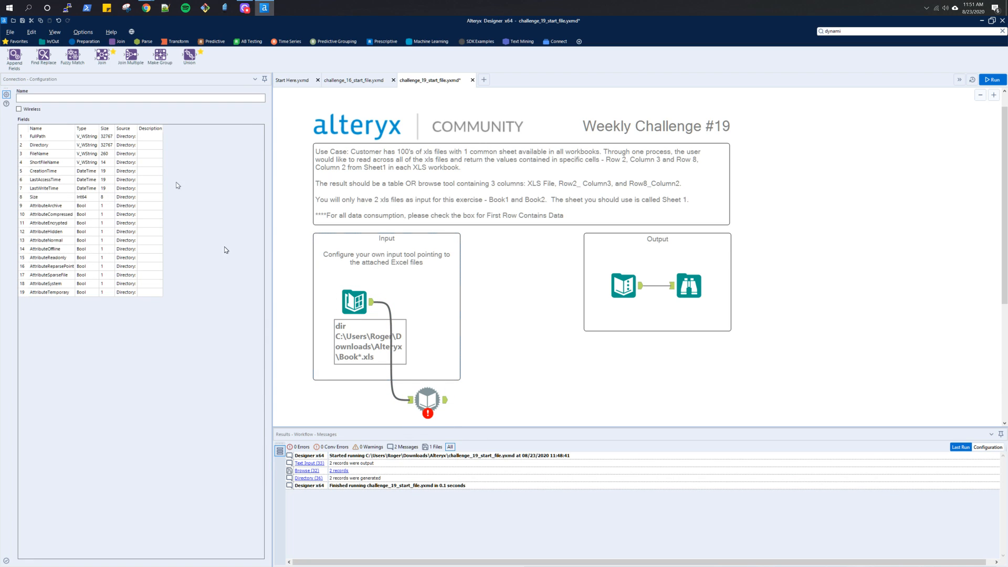
pyautogui.click(370, 303)
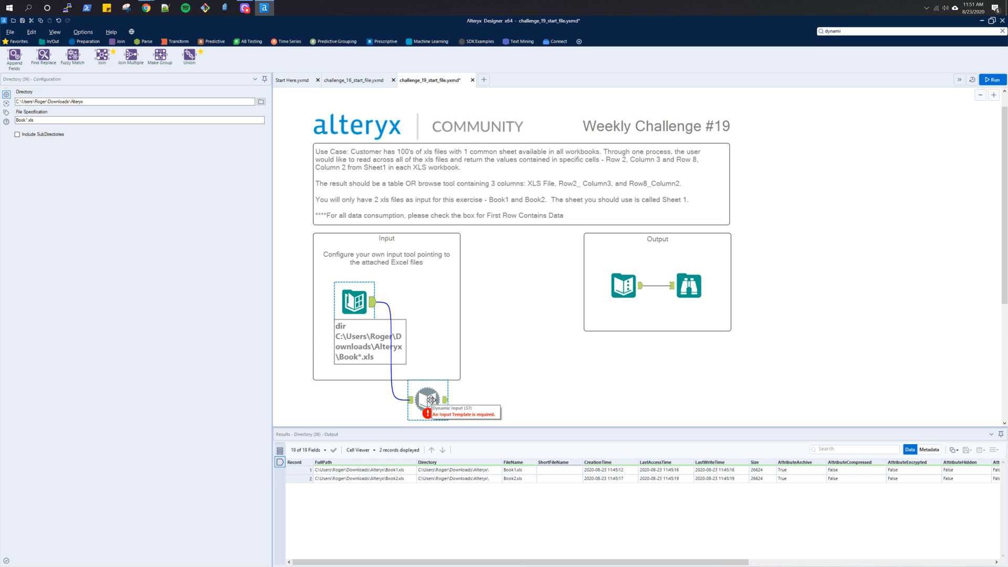
pyautogui.click(430, 400)
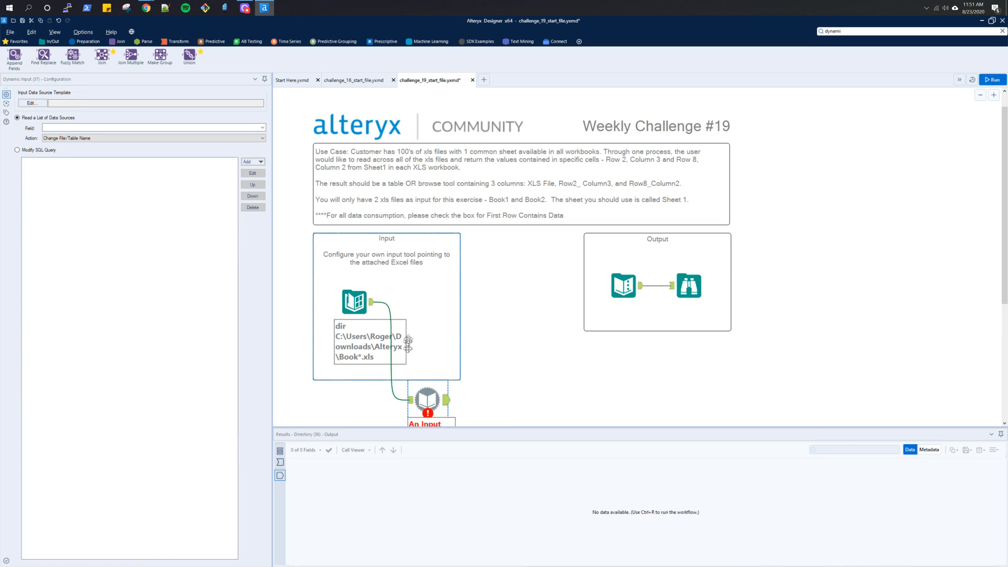
pyautogui.click(262, 128)
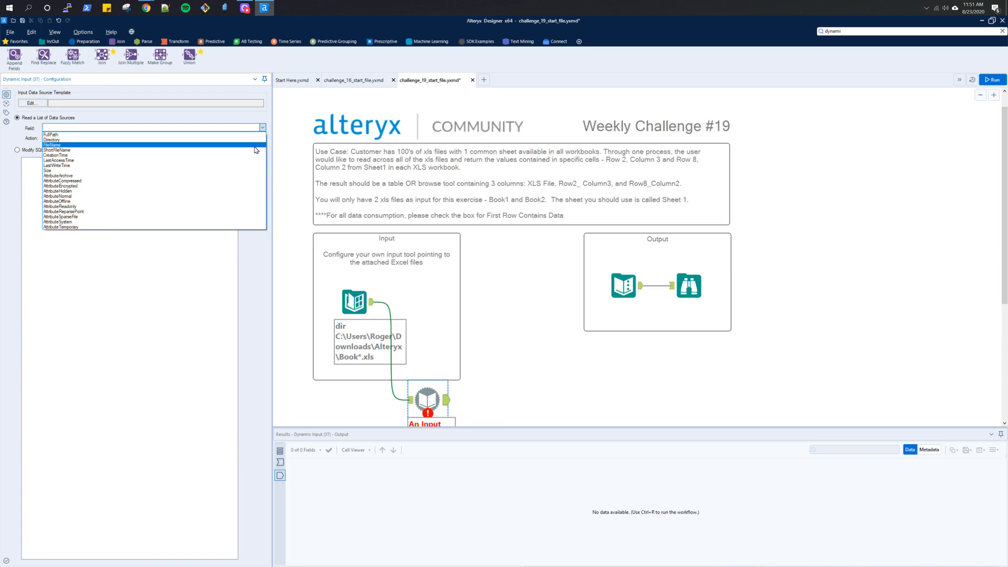
pyautogui.click(254, 146)
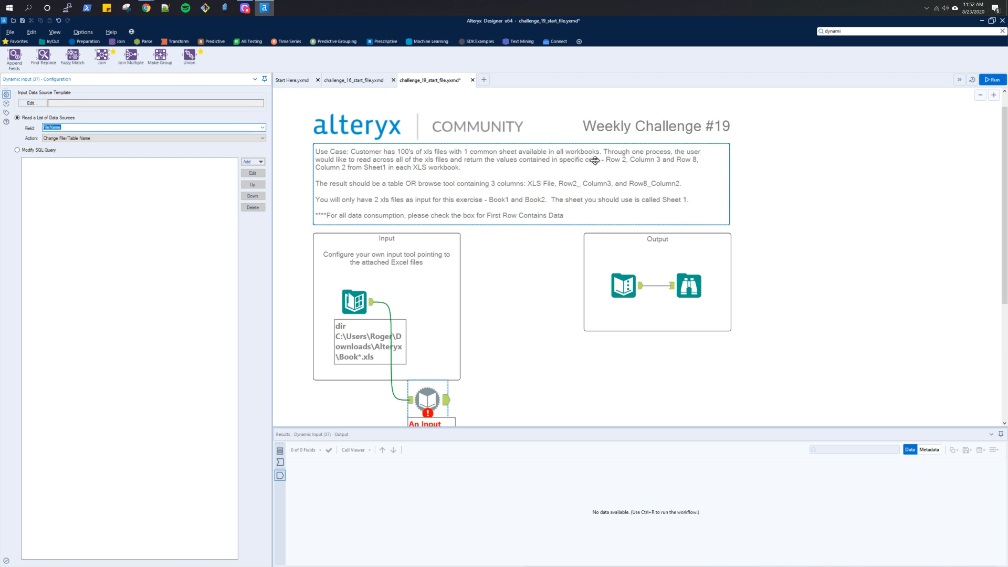
# - Run the workflow and inspect the Dynamic Input tool's output and settings, keeping the Read a List of Data Sources mode selected
pyautogui.click(987, 82)
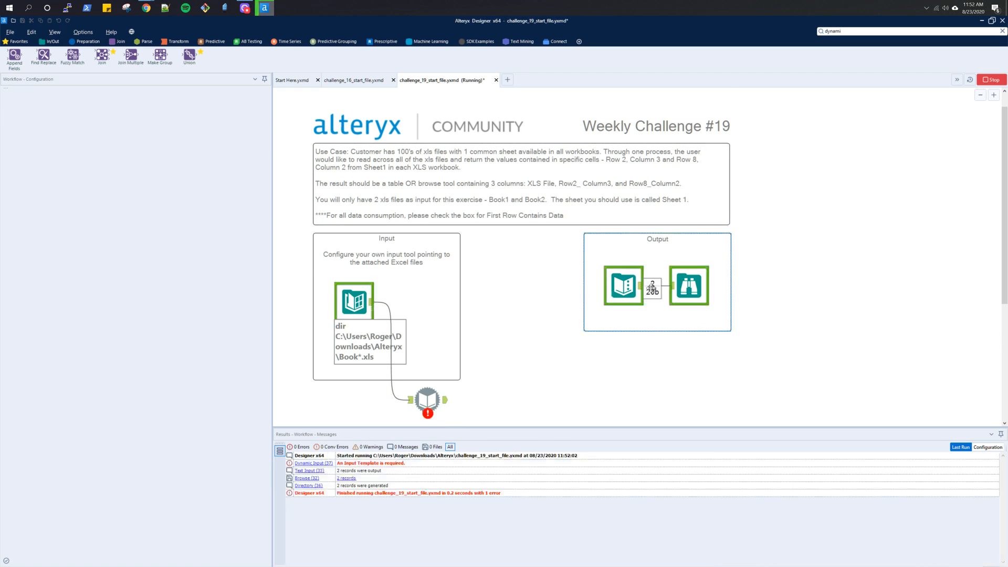
pyautogui.scroll(-1, 534, 335)
pyautogui.click(442, 347)
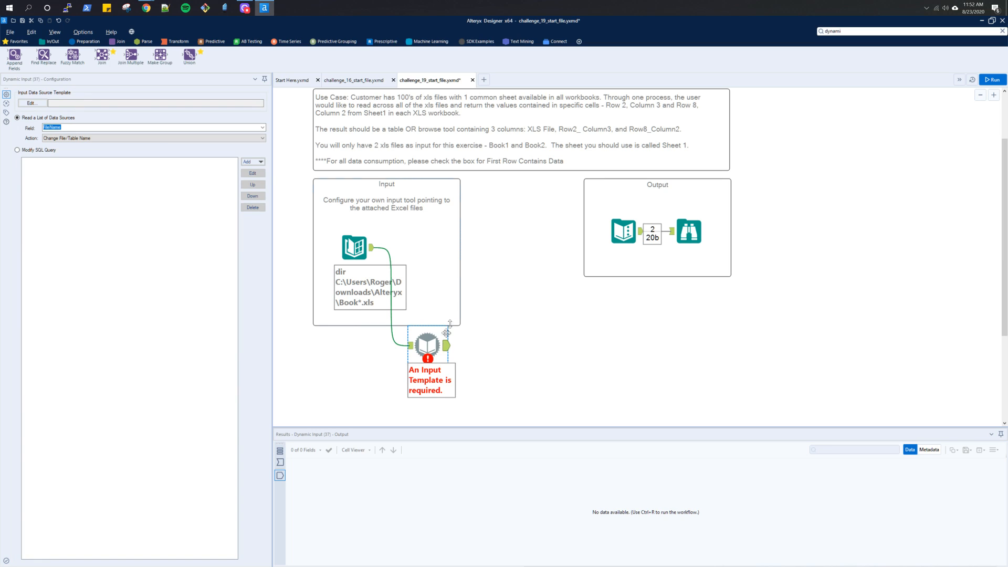
pyautogui.click(30, 150)
pyautogui.click(24, 119)
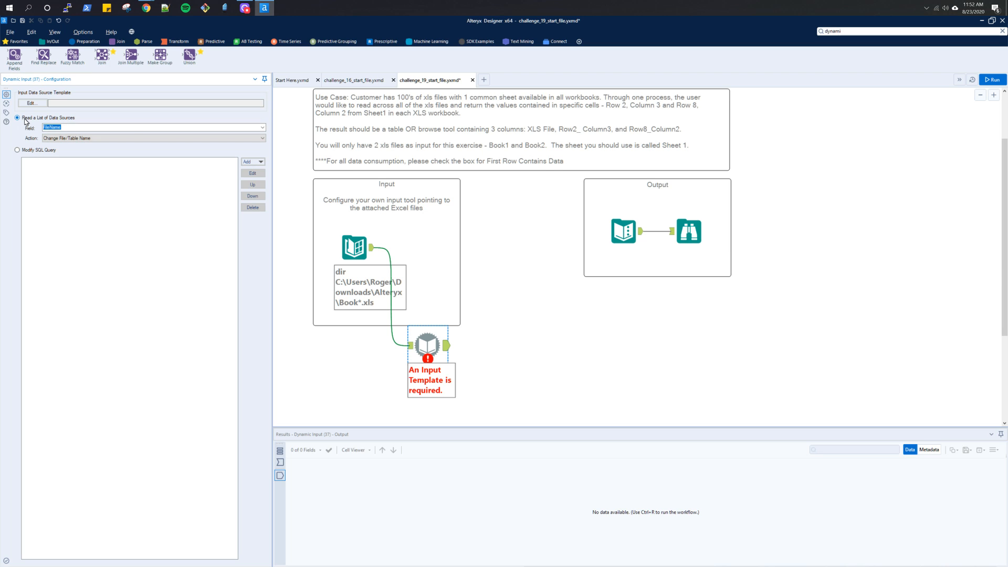
# - Switch to Chrome and read the article on importing multiple files with the Directory tool, examining its Directory and Dynamic Input configurations
pyautogui.hotkey('alt', 'Tab')
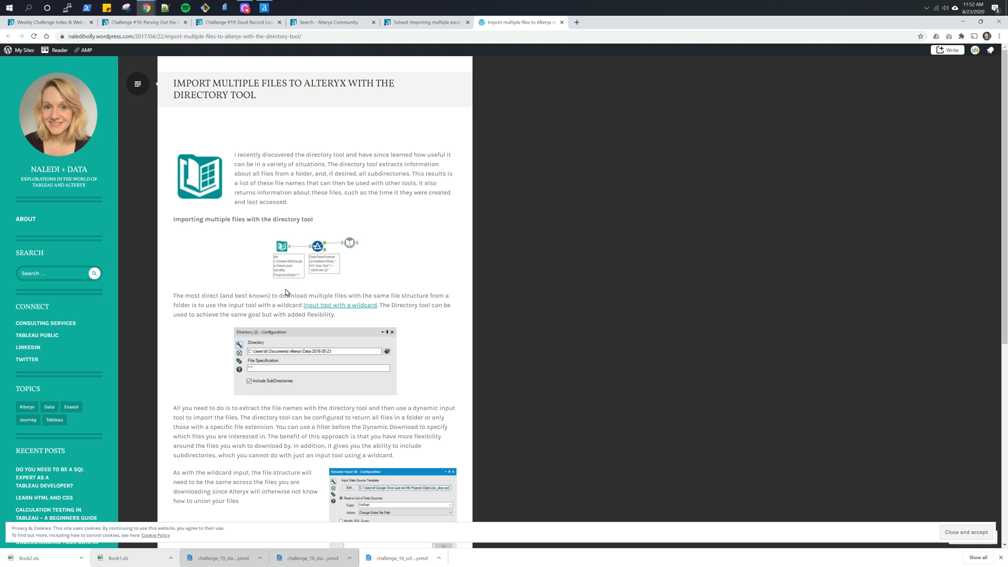
pyautogui.hotkey('alt', 'Tab')
pyautogui.hotkey('alt', 'Tab')
pyautogui.scroll(-2, 425, 394)
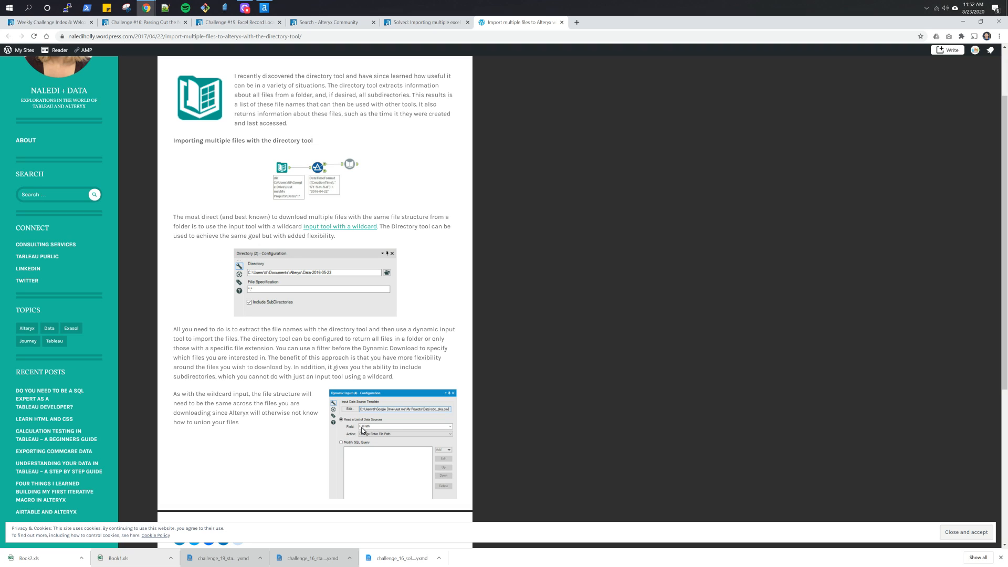
pyautogui.scroll(-2, 362, 429)
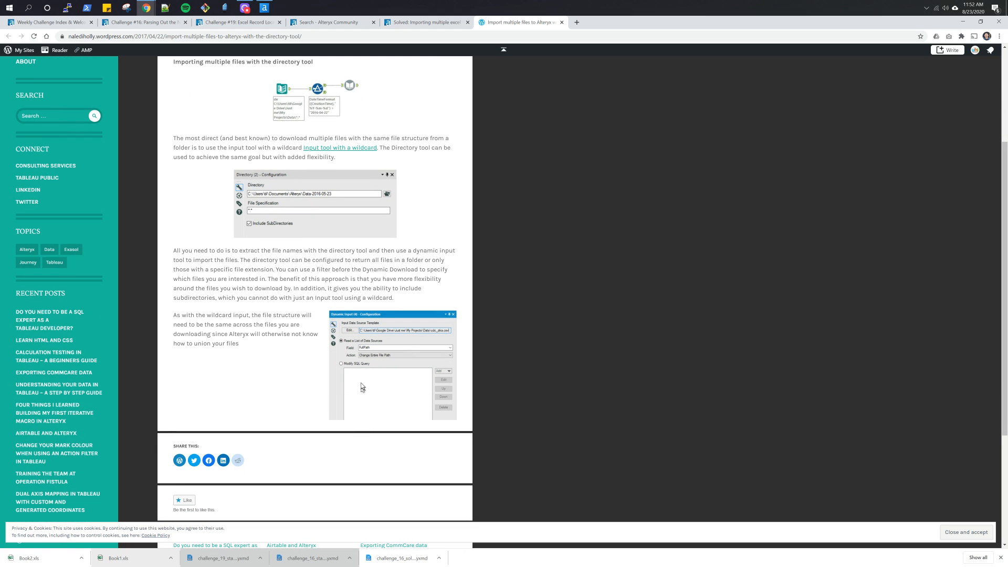
pyautogui.scroll(3, 344, 363)
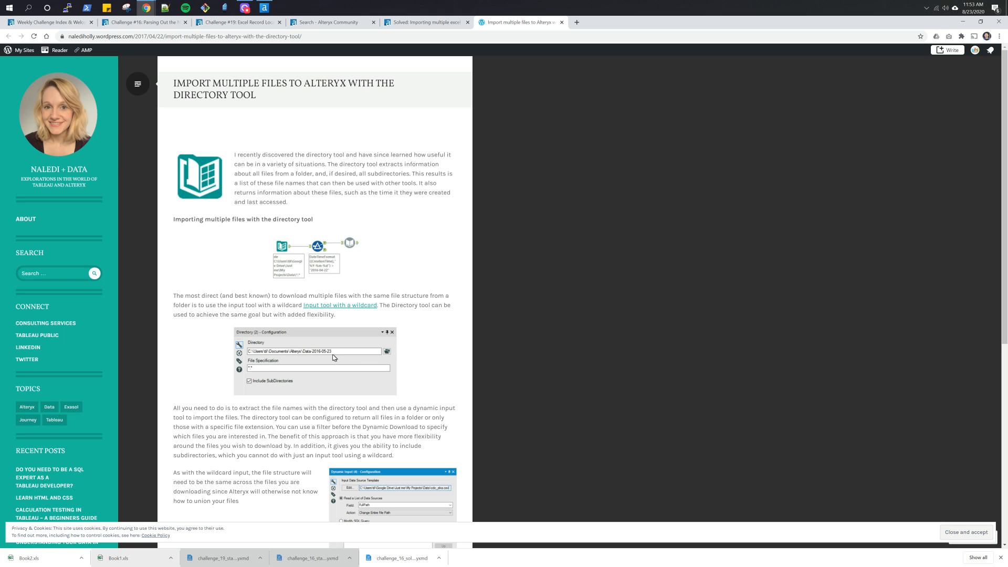
pyautogui.scroll(-1, 260, 436)
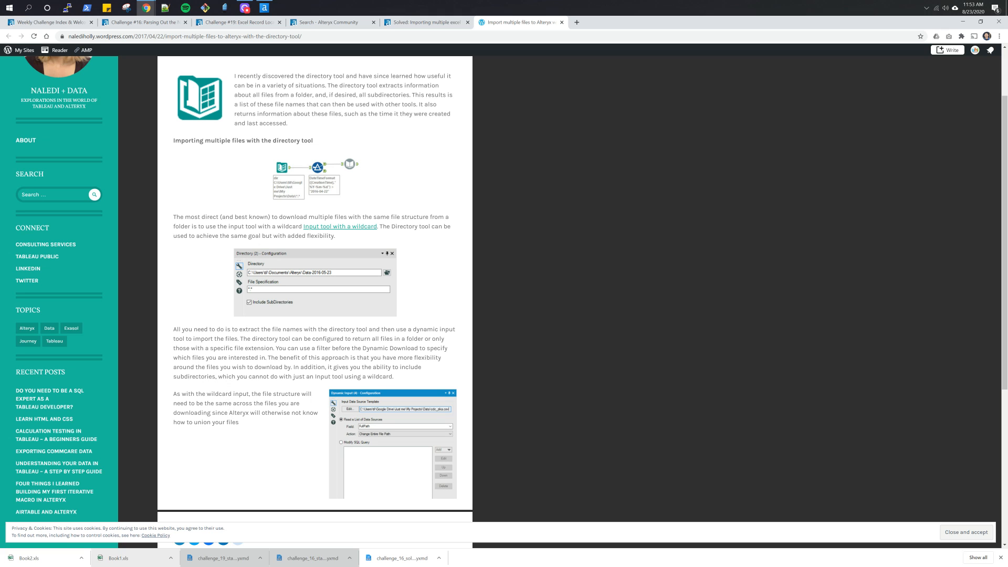
pyautogui.scroll(-1, 248, 422)
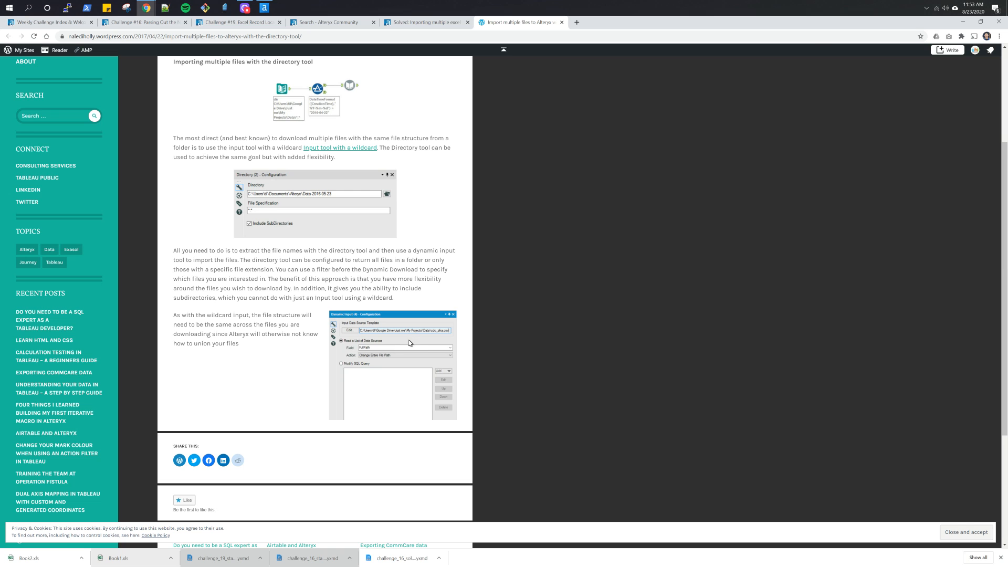
# - Enlarge the article page and compare its Directory and Dynamic Input configurations with the workflow
pyautogui.hotkey('alt', 'Tab')
pyautogui.hotkey('alt', 'Tab')
pyautogui.hotkey('alt', 'Tab')
pyautogui.hotkey('alt', 'Tab')
pyautogui.hotkey('ctrl', '+')
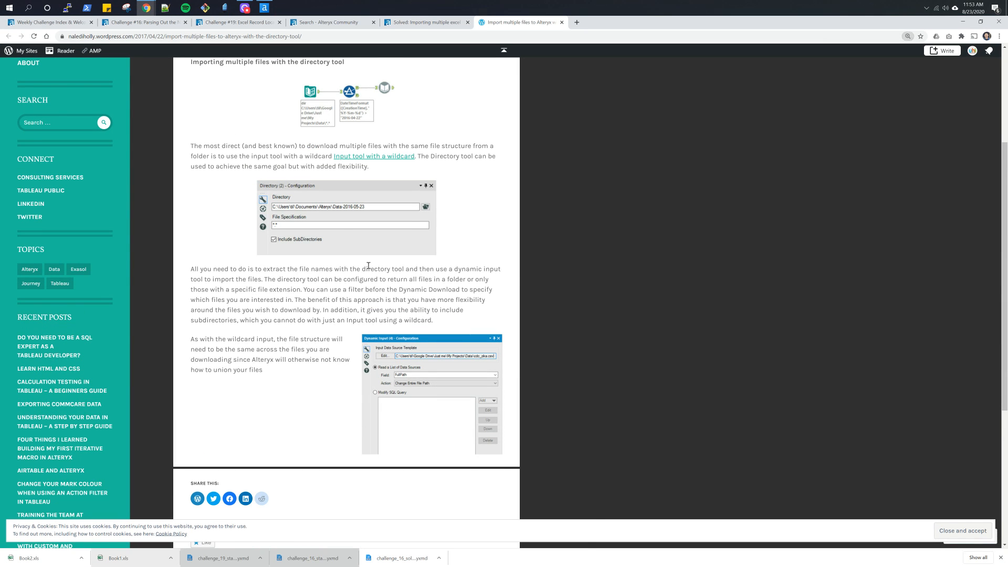
pyautogui.hotkey('ctrl', '+')
# - Switch back to Alteryx Designer, set Book1.xls as the Dynamic Input tool's data source template, and run the workflow
pyautogui.hotkey('alt', 'Tab')
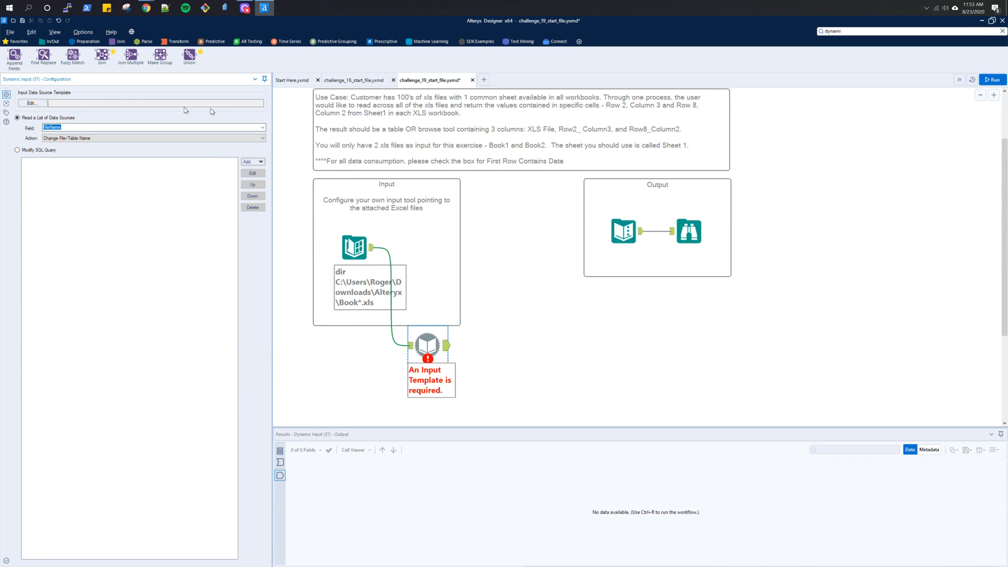
pyautogui.click(32, 103)
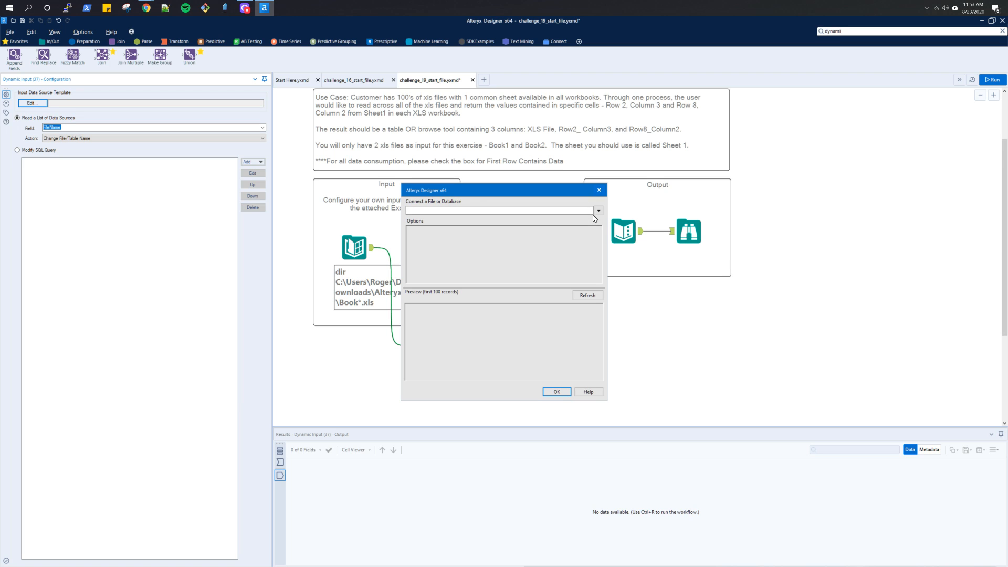
pyautogui.click(597, 212)
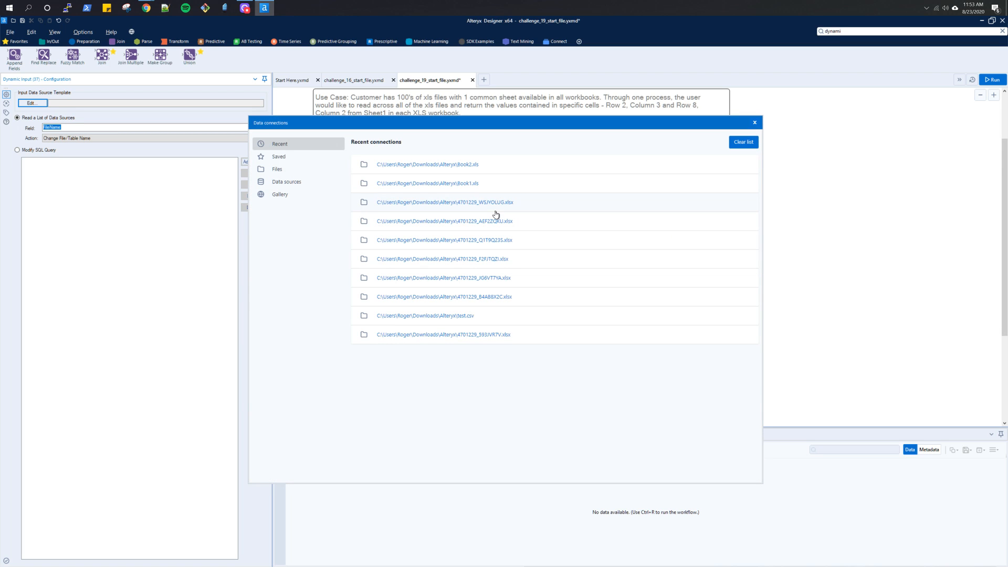
pyautogui.click(440, 184)
pyautogui.click(593, 367)
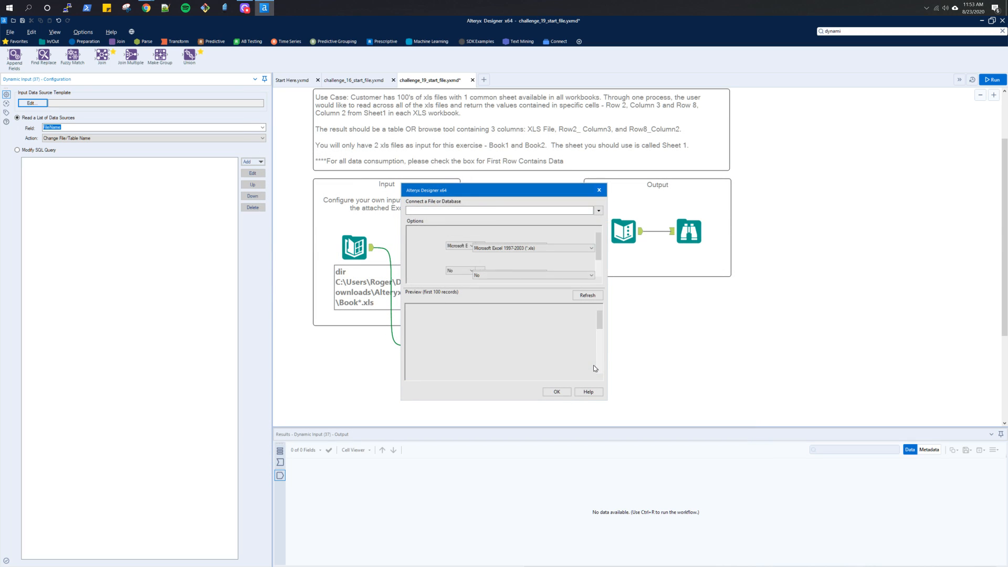
pyautogui.click(557, 392)
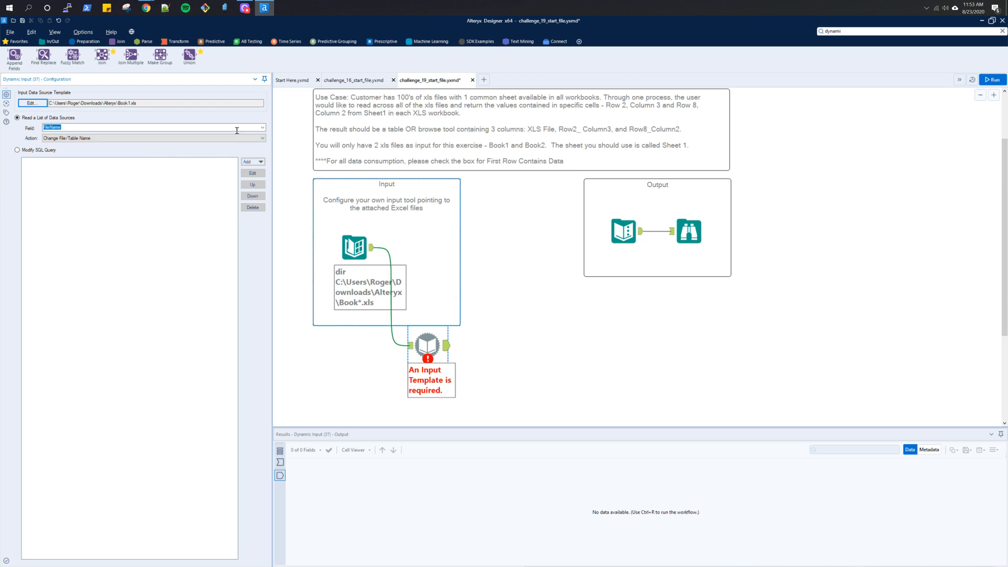
pyautogui.click(994, 79)
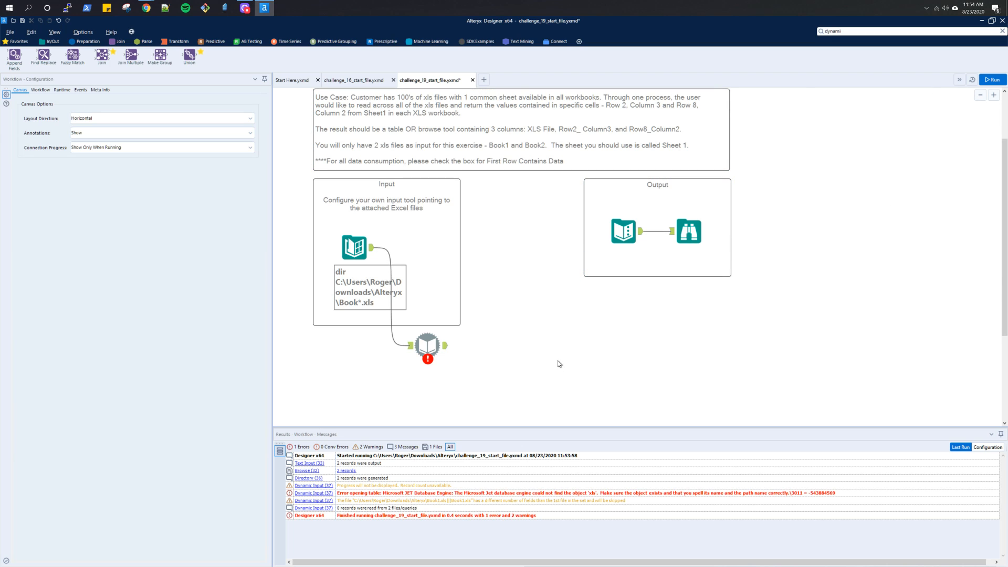
# - Switch to Chrome, reread the article and the forum solution on importing multiple Excel files, and open the linked wildcard import video
pyautogui.hotkey('alt', 'Tab')
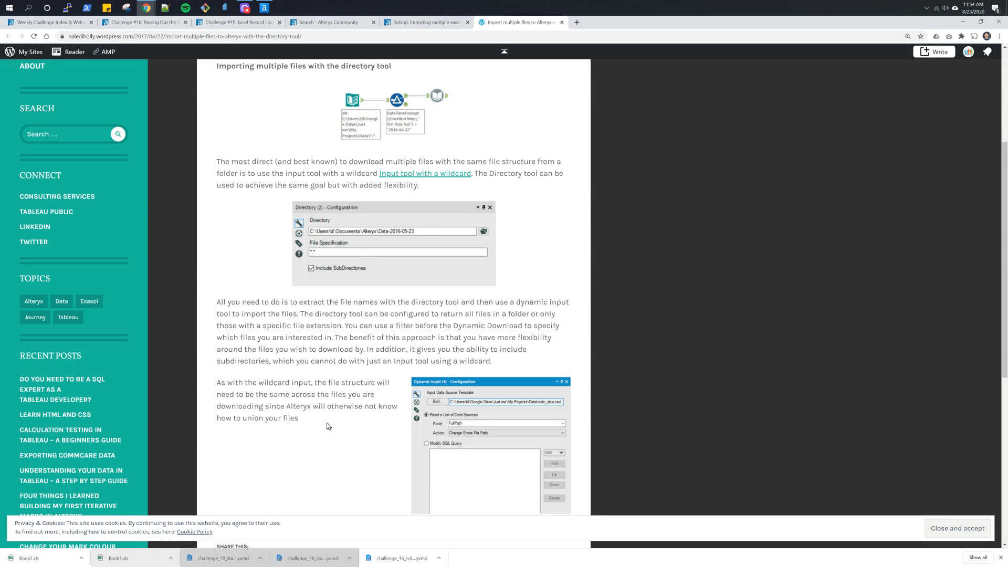
pyautogui.scroll(-2, 327, 425)
pyautogui.scroll(4, 327, 424)
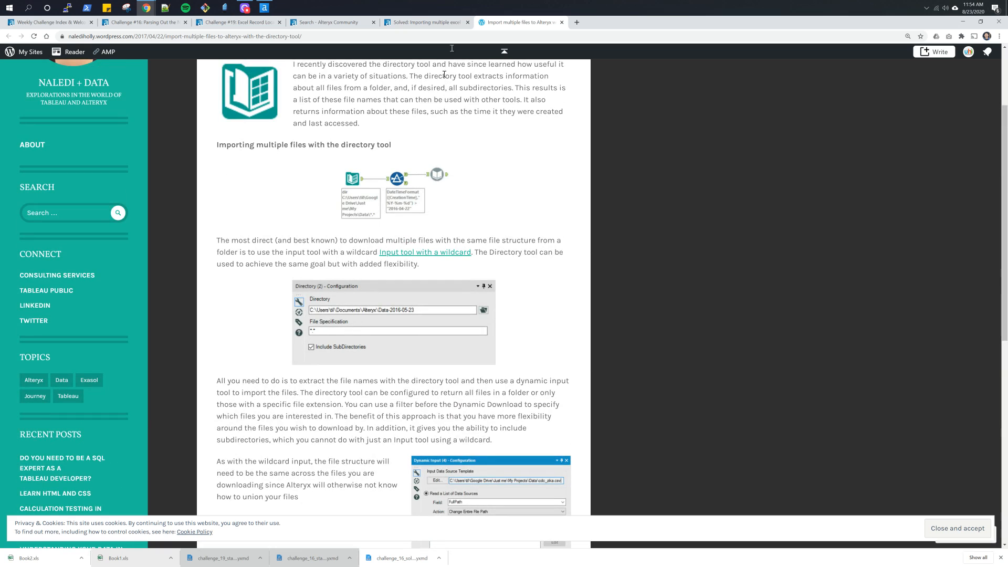
pyautogui.click(429, 22)
pyautogui.scroll(-1, 449, 213)
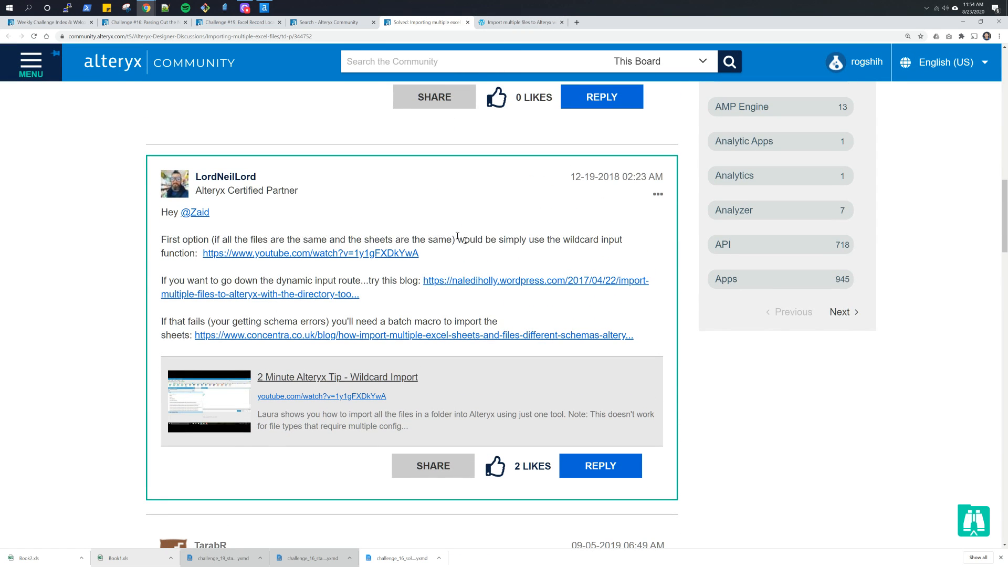
pyautogui.scroll(1, 361, 261)
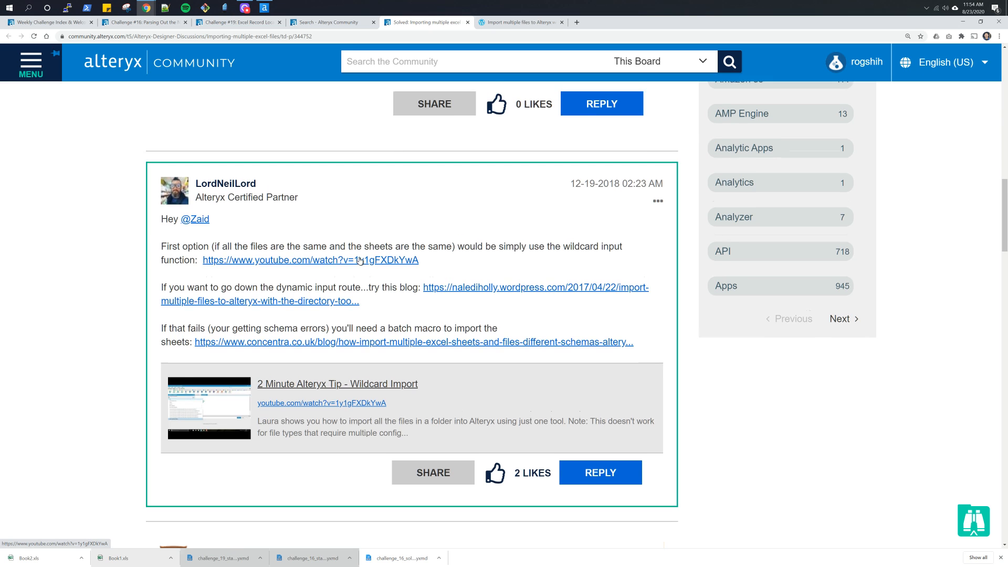
pyautogui.scroll(-1, 360, 261)
pyautogui.click(359, 258)
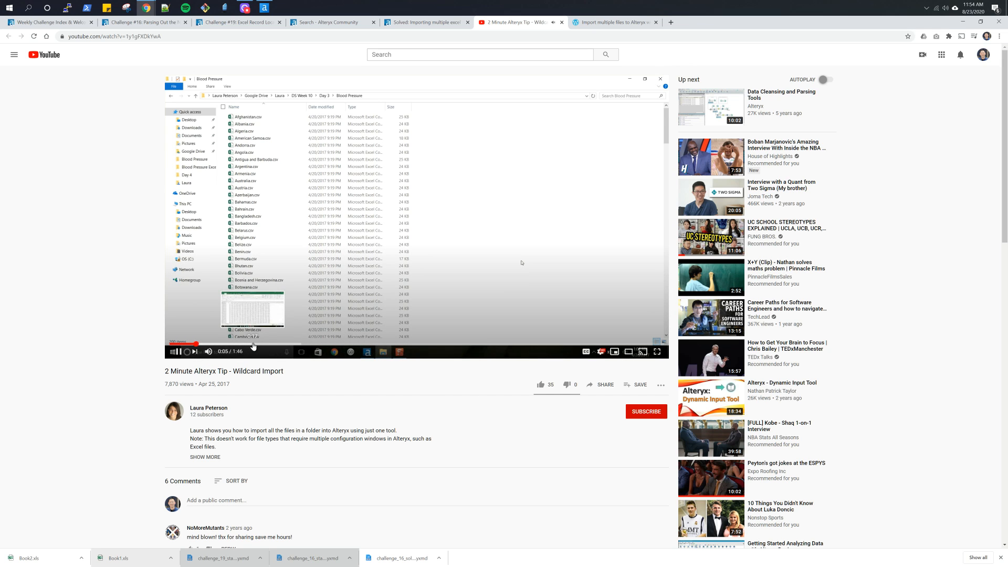
# - Skim through the 2 Minute Alteryx Tip - Wildcard Import video to see how the wildcard path is configured, and pause it
pyautogui.click(253, 345)
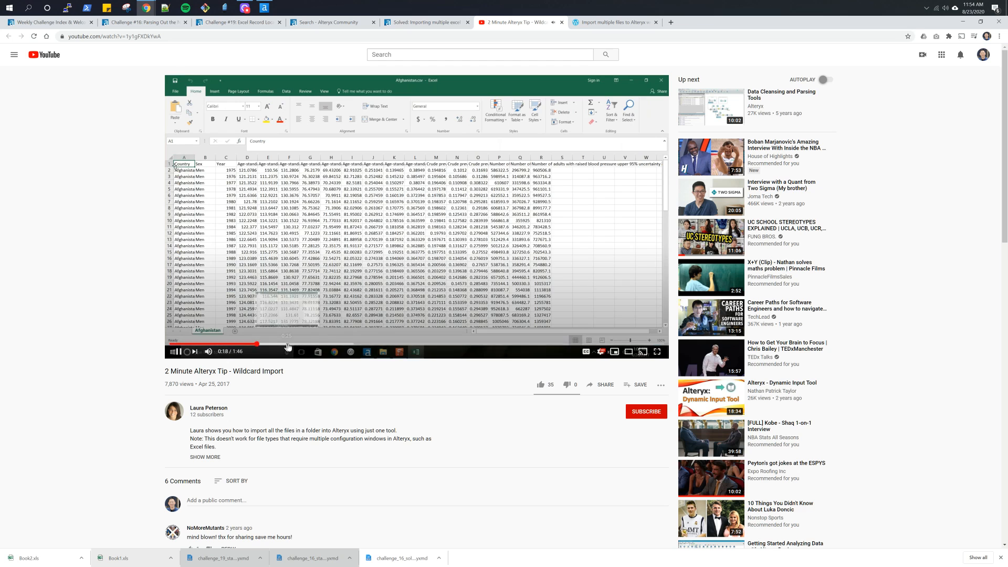
pyautogui.click(288, 344)
pyautogui.click(360, 343)
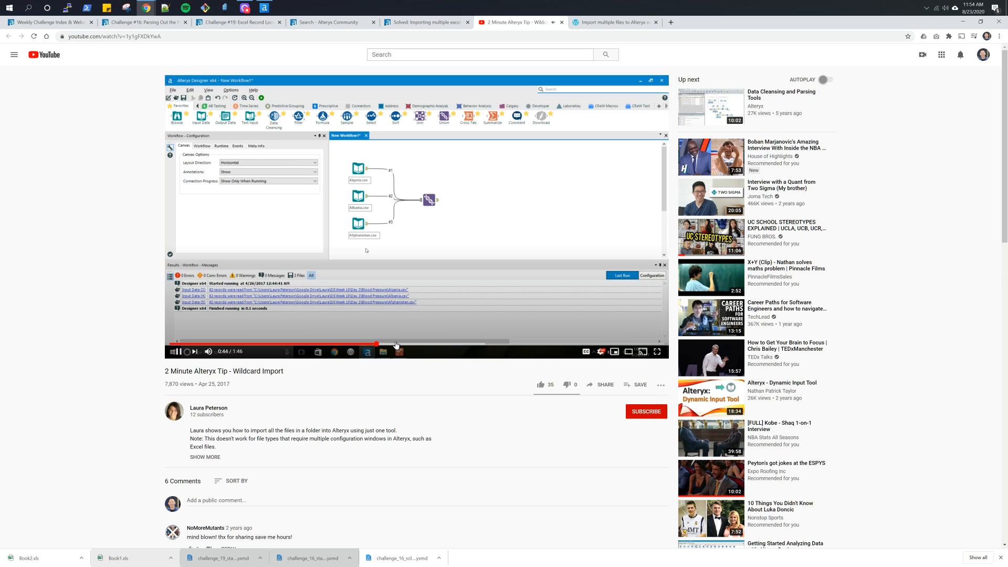
pyautogui.click(346, 344)
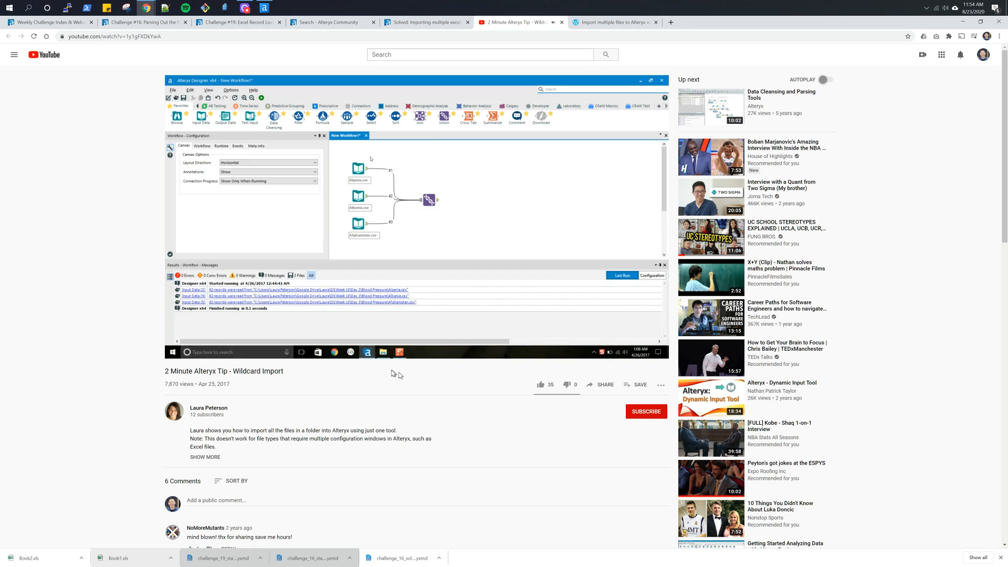
pyautogui.click(392, 344)
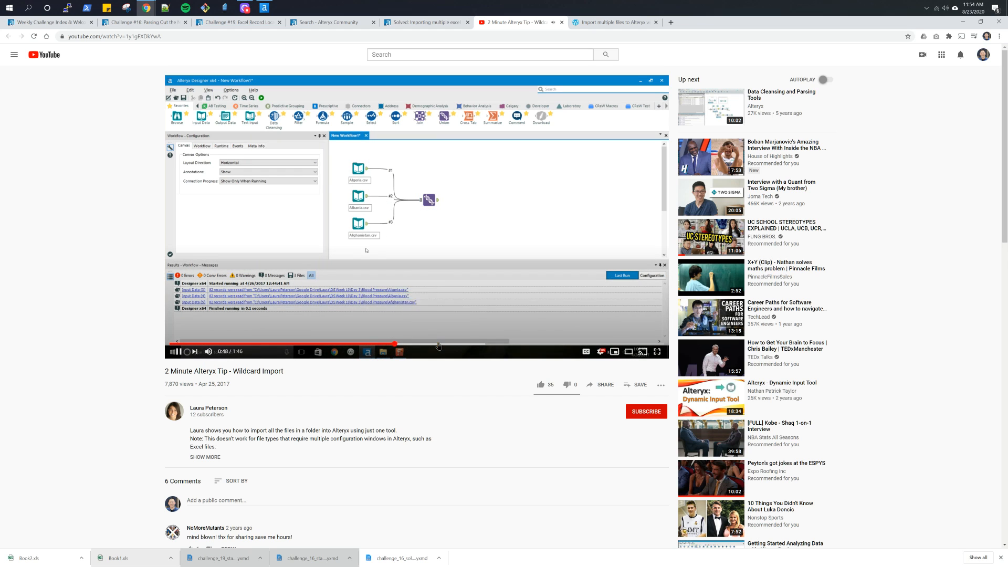
pyautogui.click(439, 344)
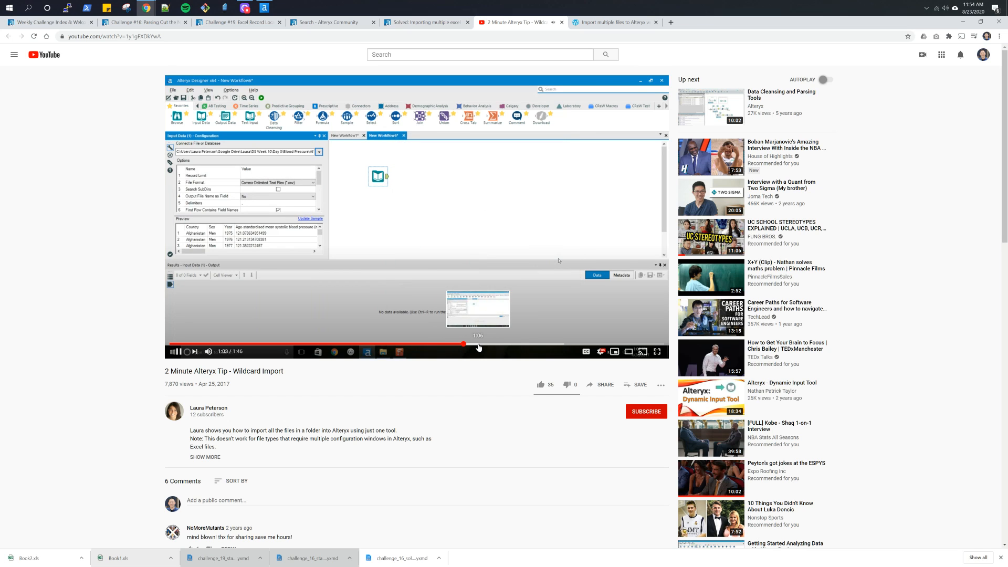
pyautogui.click(514, 343)
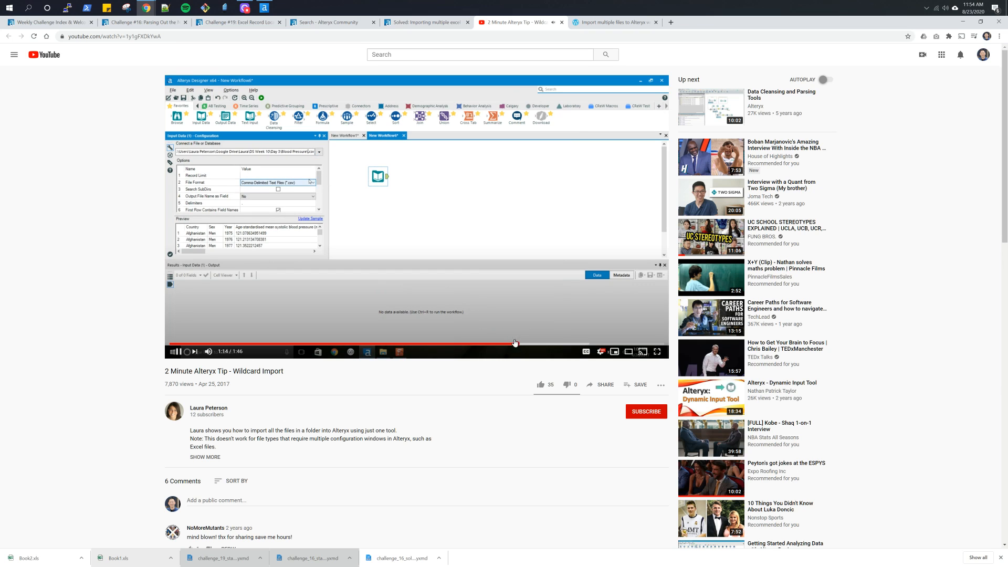
pyautogui.click(549, 344)
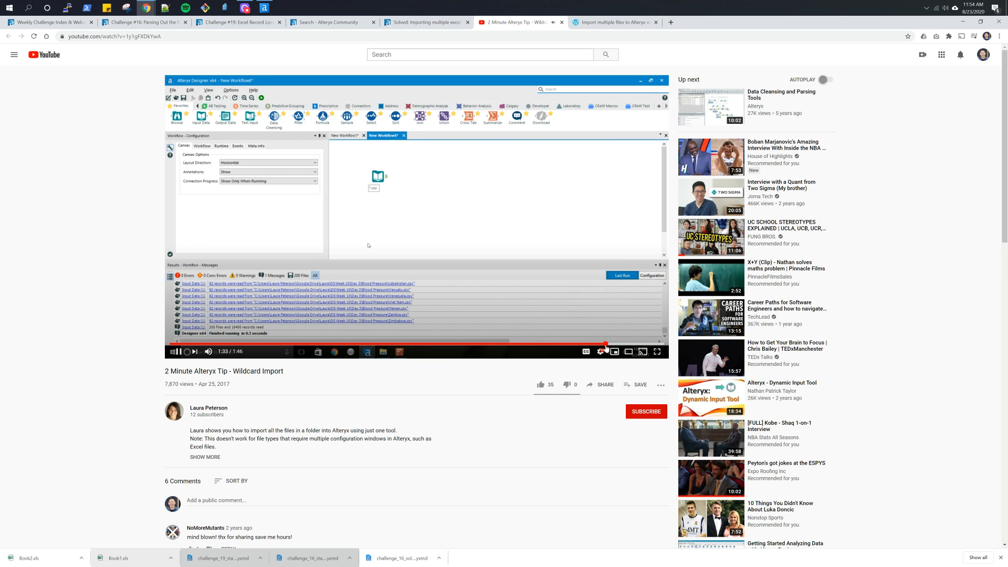
pyautogui.click(606, 345)
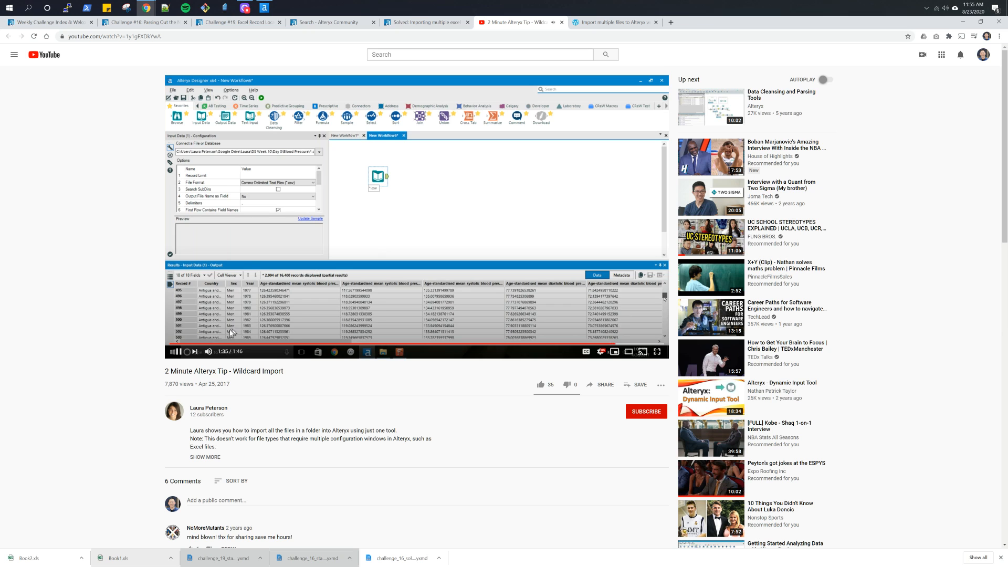
pyautogui.click(182, 352)
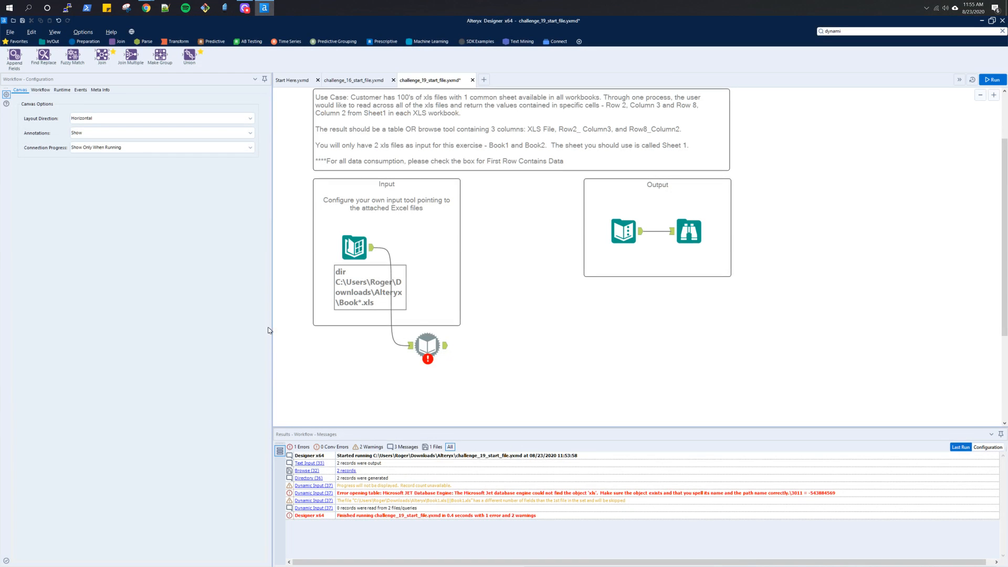
# - Switch to Alteryx Designer, place an Input Data tool beside the Directory tool in the Input container, and open its data file selection
pyautogui.hotkey('alt', 'Tab')
pyautogui.click(354, 247)
pyautogui.click(51, 41)
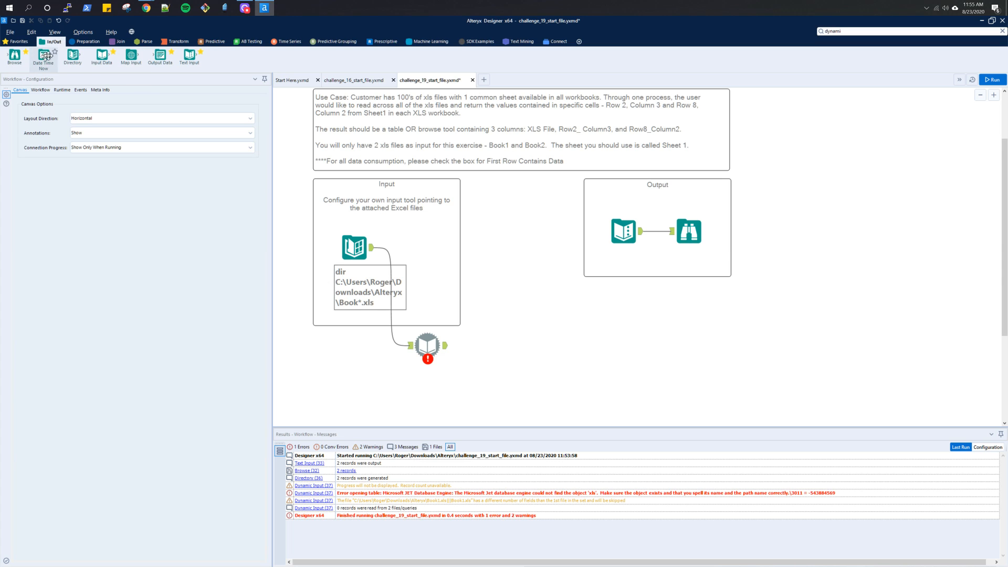
pyautogui.moveTo(101, 55); pyautogui.dragTo(423, 246)
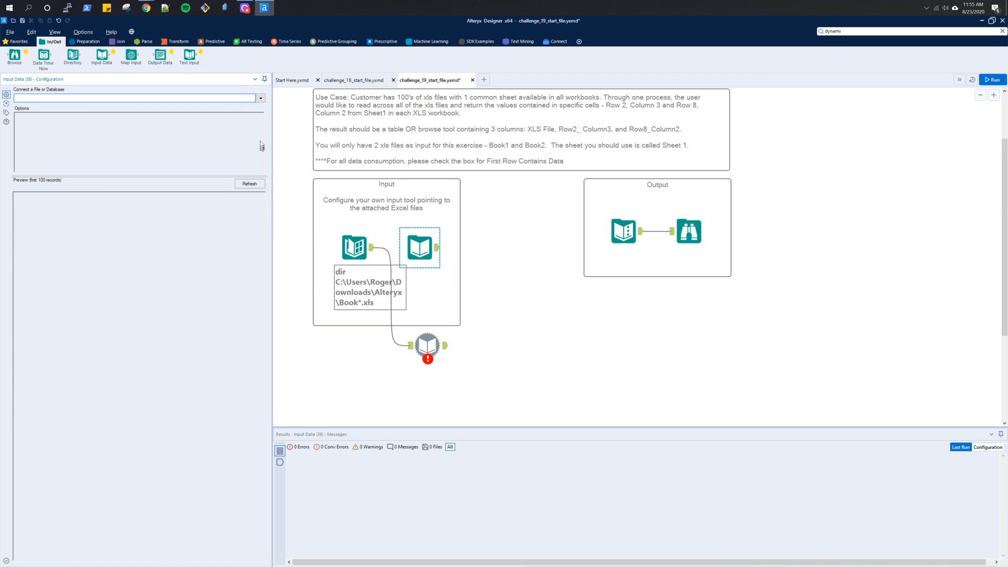
pyautogui.click(260, 99)
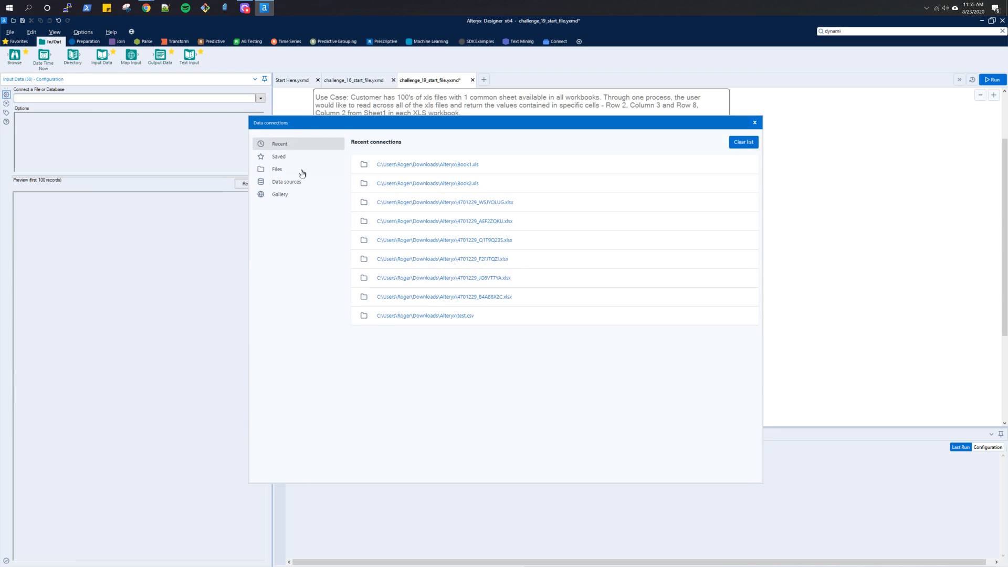
pyautogui.click(302, 172)
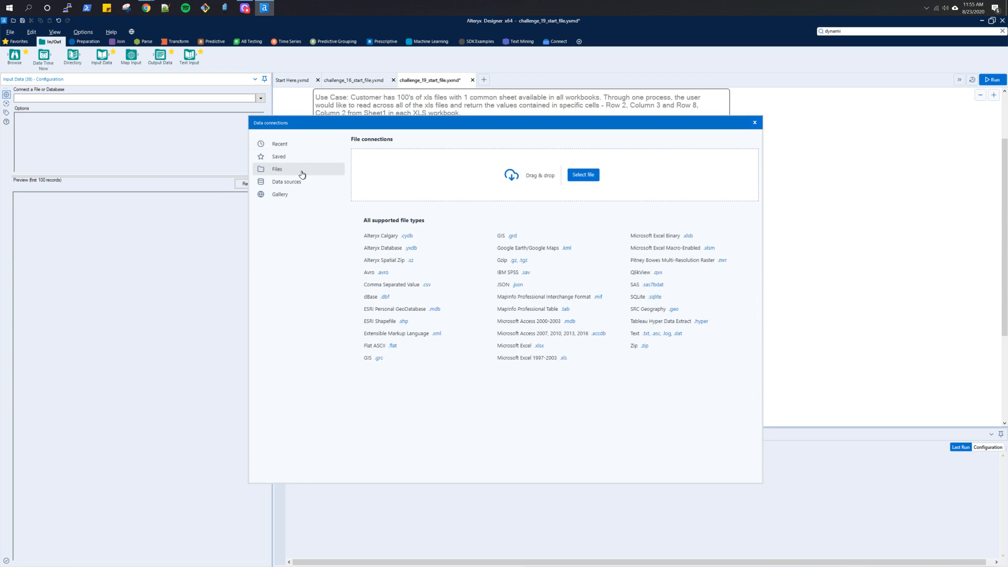
pyautogui.click(576, 179)
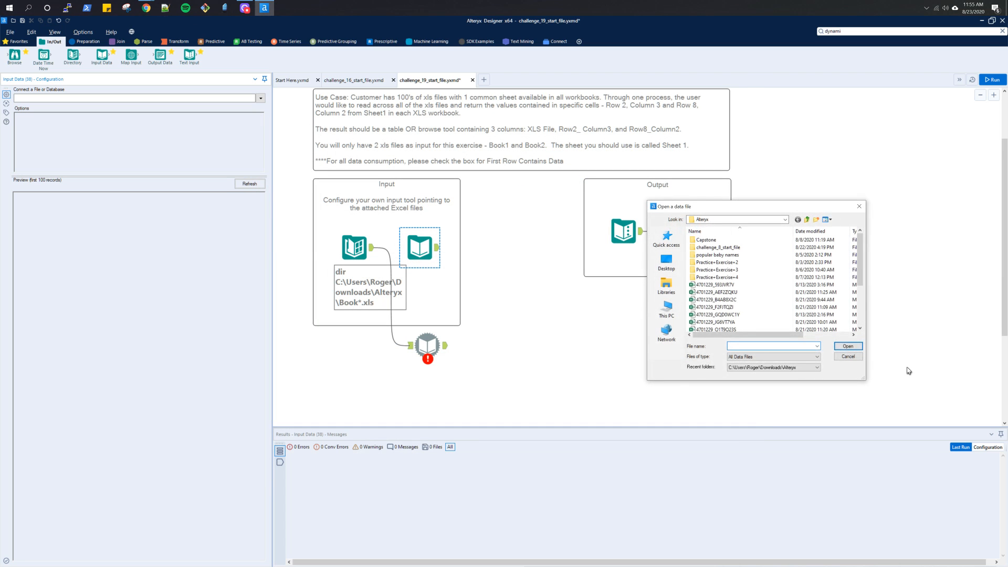
# - Try to open the Excel files for the Input Data tool using the wildcard file name Book*.xls
pyautogui.scroll(-3, 777, 315)
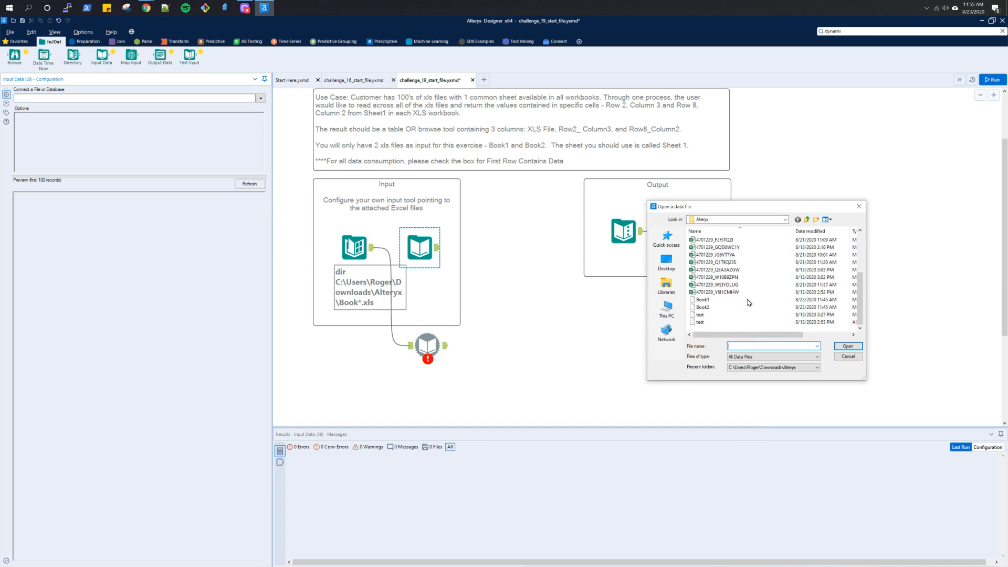
pyautogui.click(717, 301)
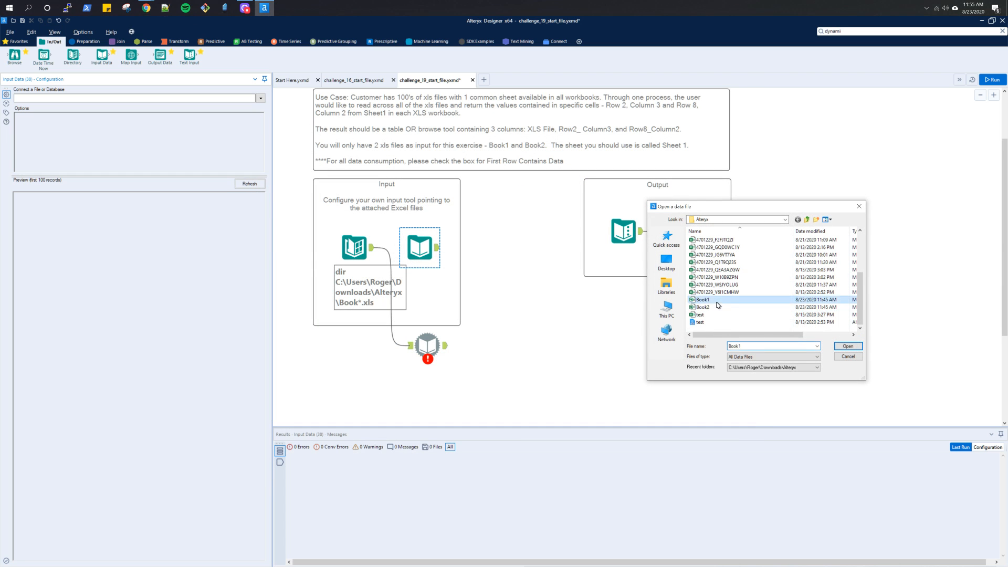
pyautogui.click(846, 347)
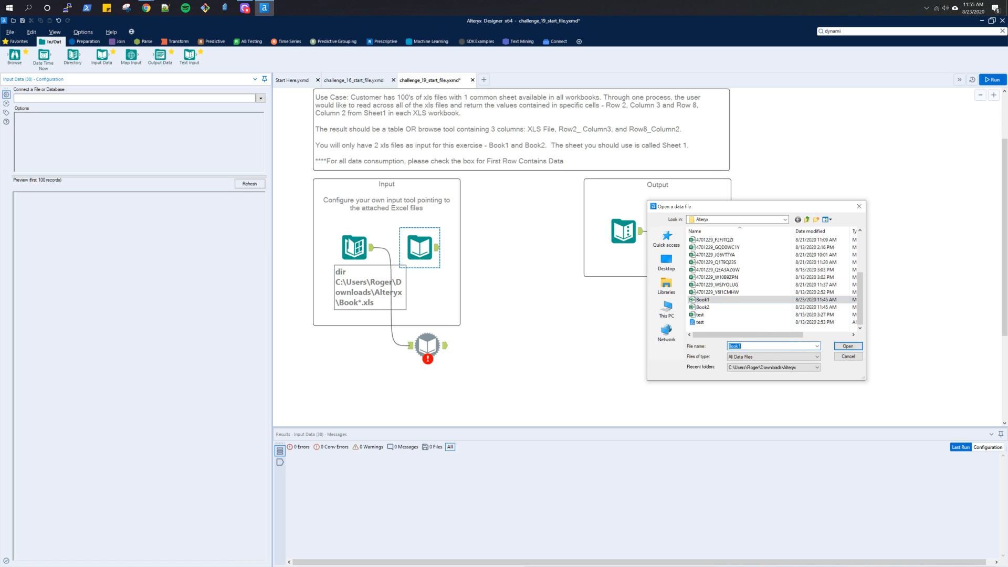
pyautogui.press('BackSpace')
pyautogui.write('*.xls')
pyautogui.click(848, 346)
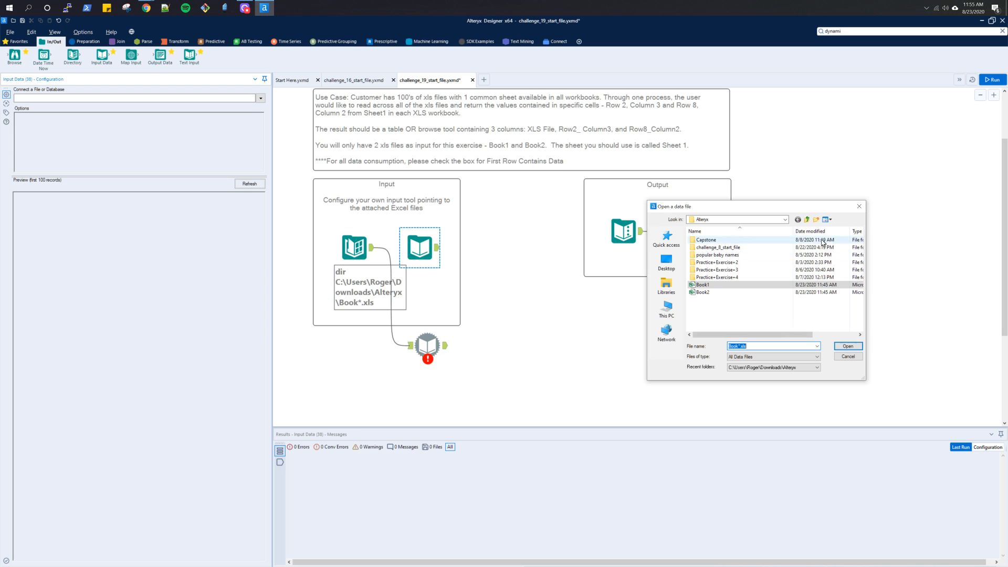
pyautogui.click(847, 345)
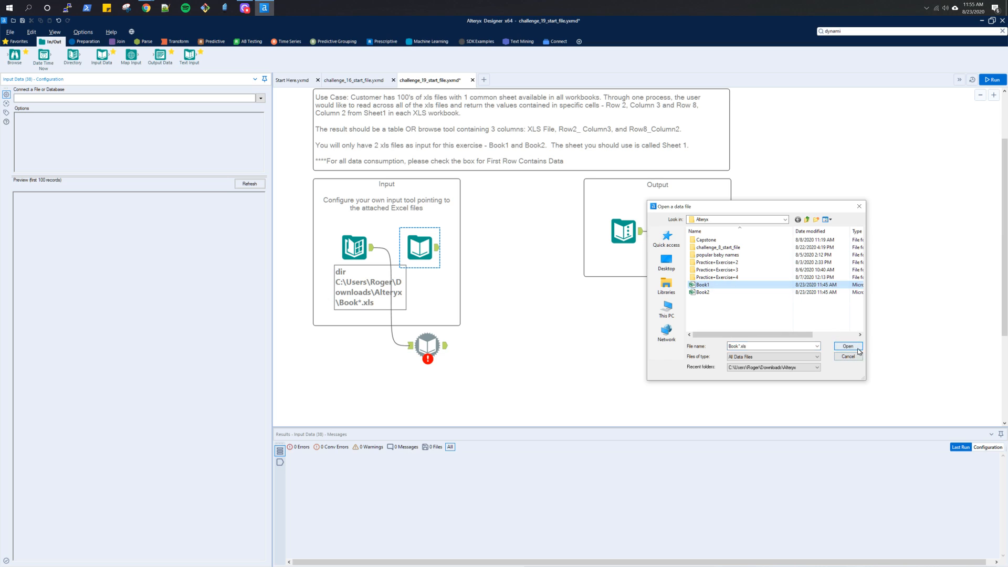
# - Connect the Input Data tool to Sheet1 of Book2.xls and change the file name in its path to Book*.xls
pyautogui.click(740, 292)
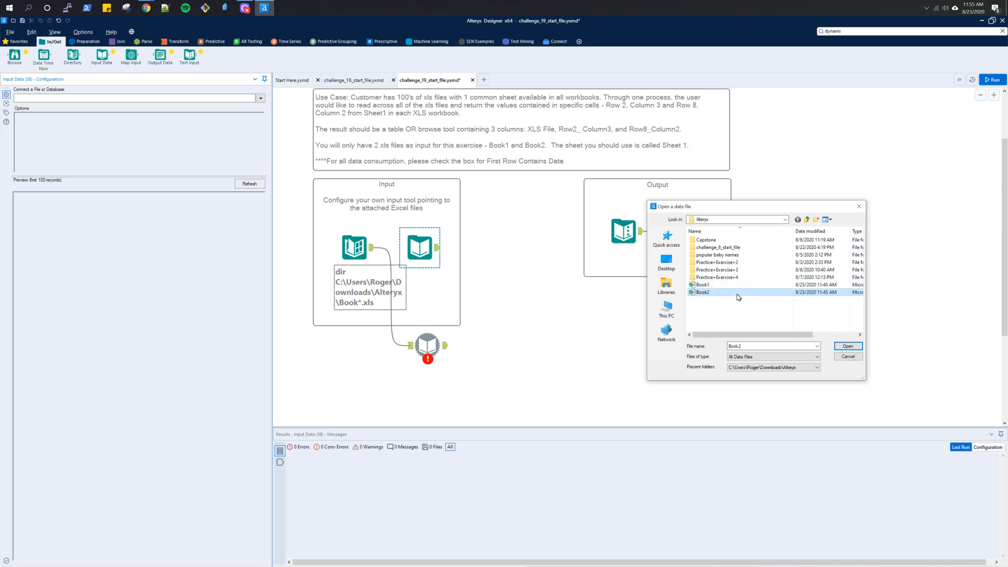
pyautogui.click(848, 346)
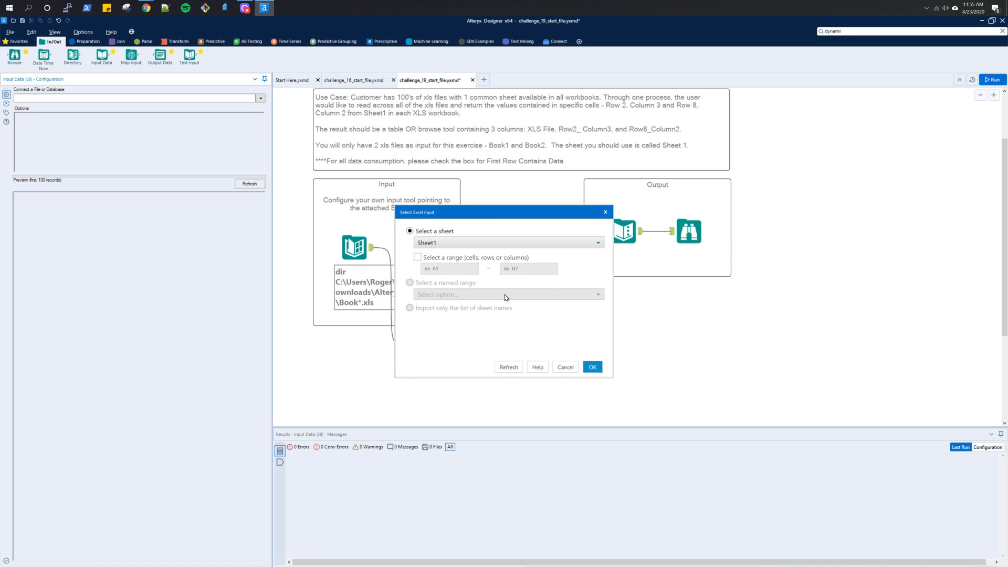
pyautogui.click(592, 366)
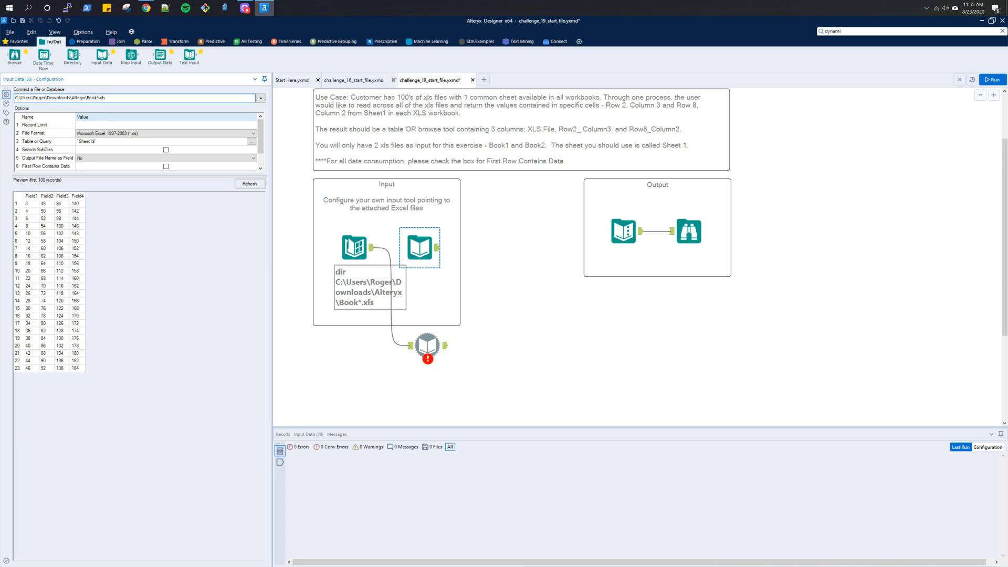
pyautogui.click(118, 167)
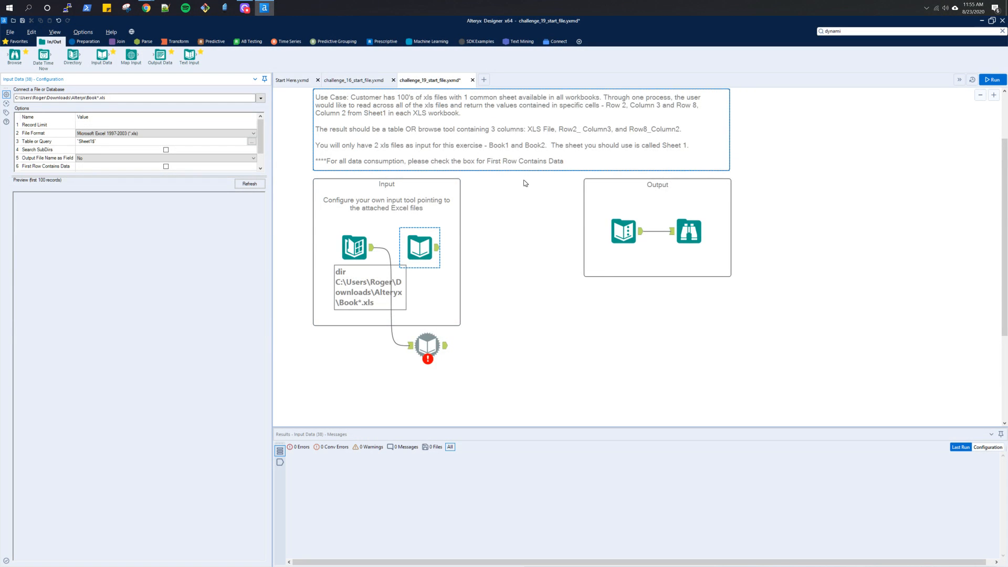
pyautogui.scroll(2, 541, 175)
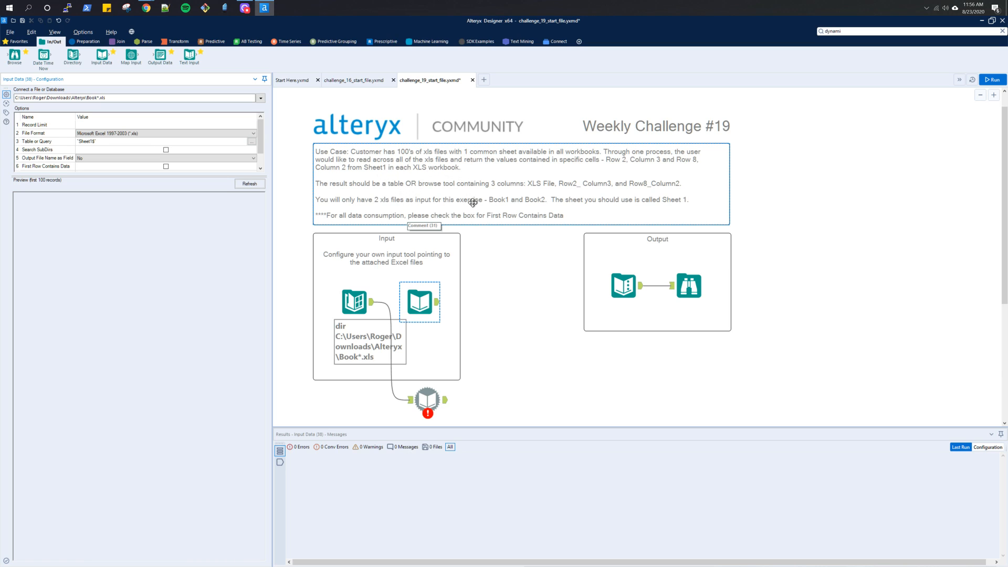
# - Turn on First Row Contains Data for the Book*.xls Input Data tool and run the workflow
pyautogui.scroll(-1, 180, 152)
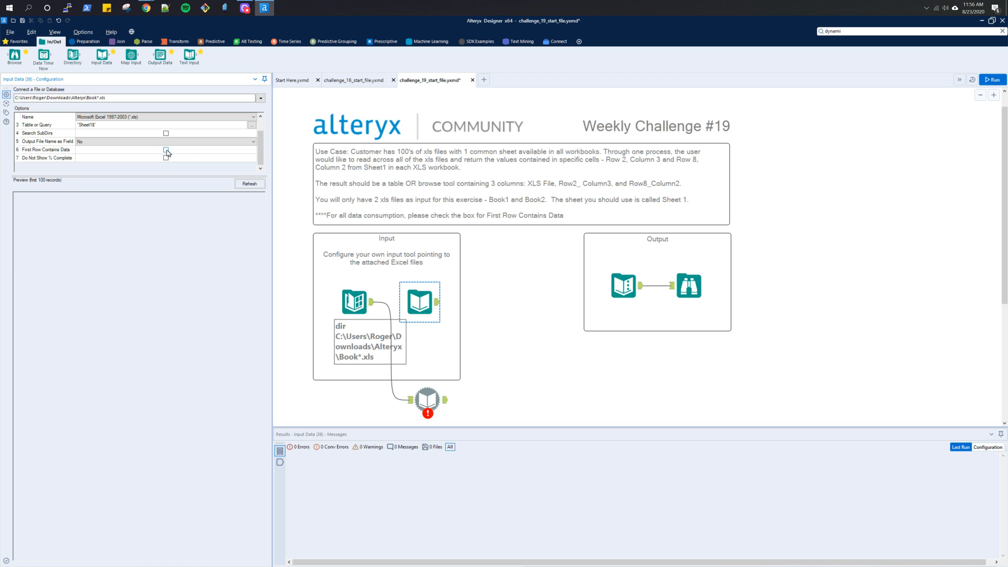
pyautogui.click(166, 151)
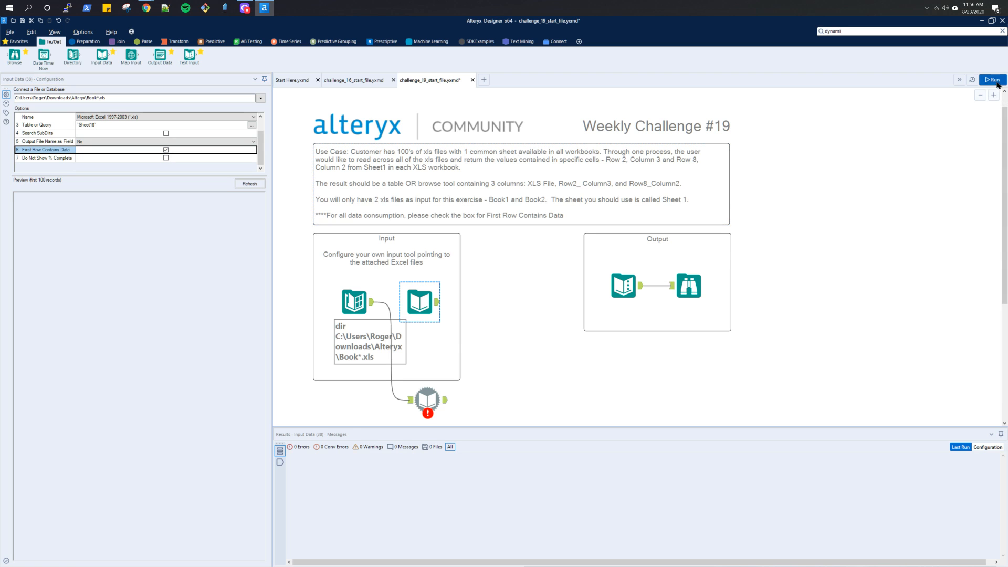
pyautogui.hotkey('ctrl', 'r')
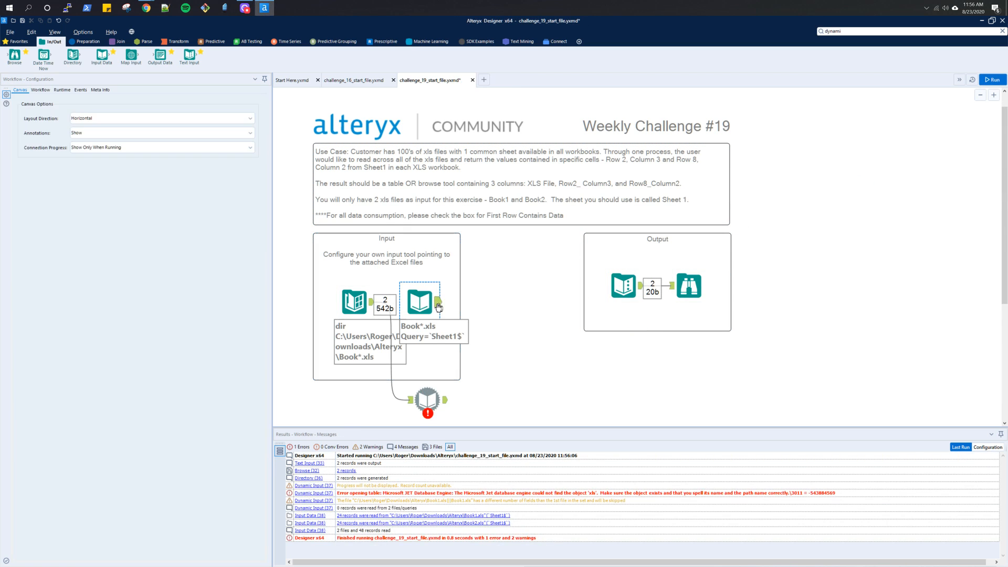
# - Examine the Input Data tool's output records to check how the rows of the two workbooks are stacked
pyautogui.click(438, 303)
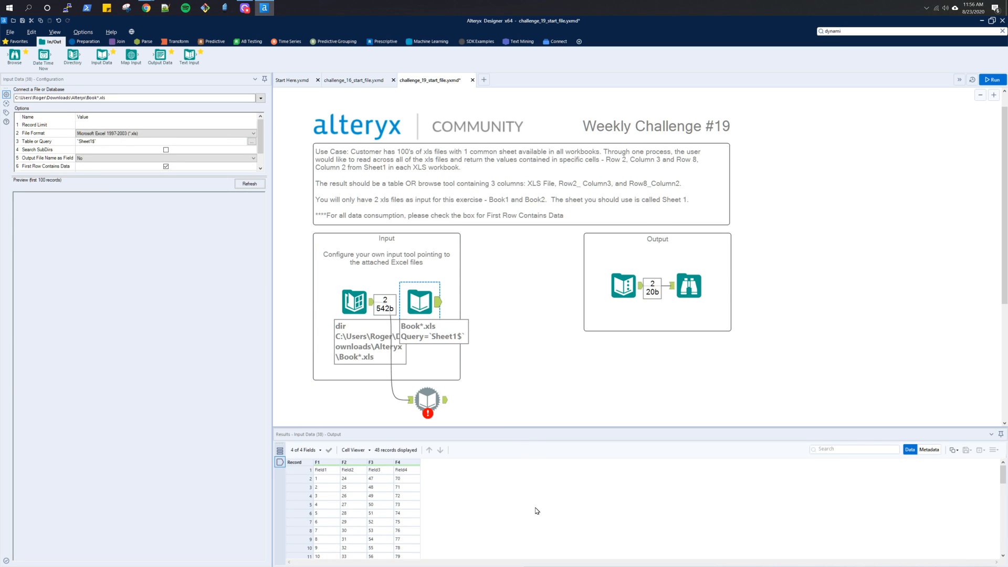
pyautogui.scroll(-1, 537, 511)
pyautogui.scroll(-7, 537, 511)
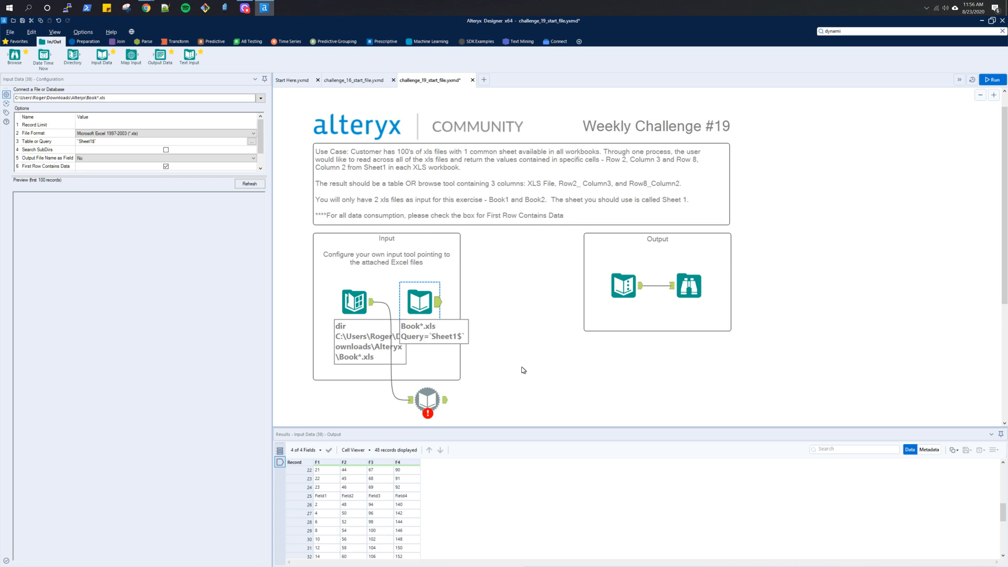
pyautogui.scroll(-1, 523, 370)
pyautogui.scroll(2, 480, 484)
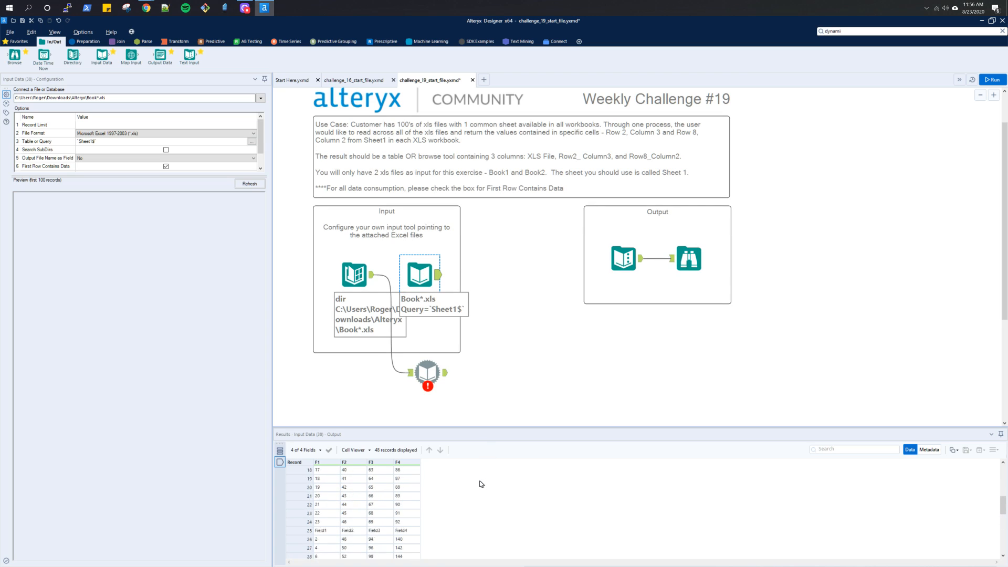
pyautogui.scroll(2, 481, 484)
pyautogui.scroll(2, 481, 483)
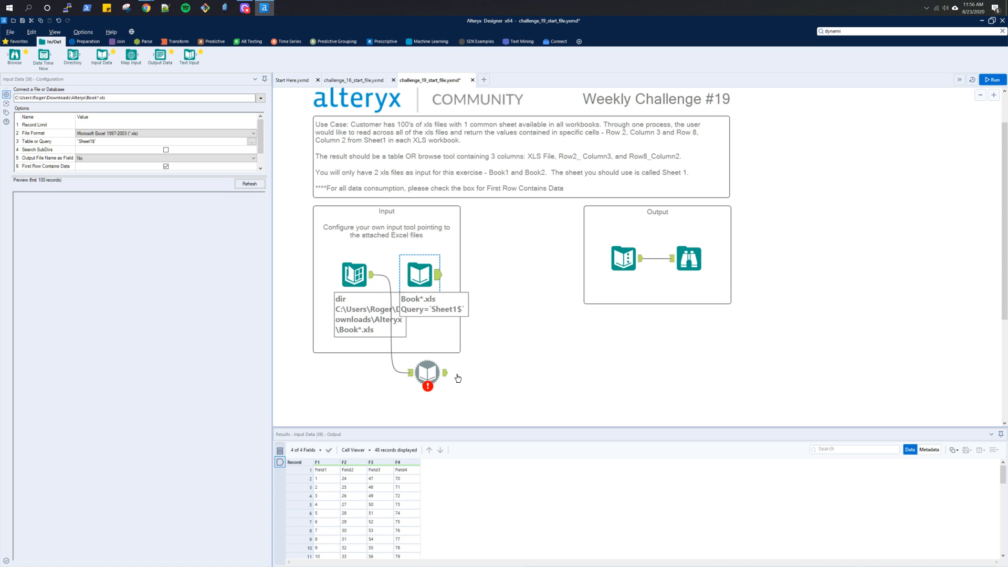
# - Delete the Directory and Dynamic Input tools and move the Input Data tool into the Directory tool's former place in the Input container
pyautogui.moveTo(421, 374)
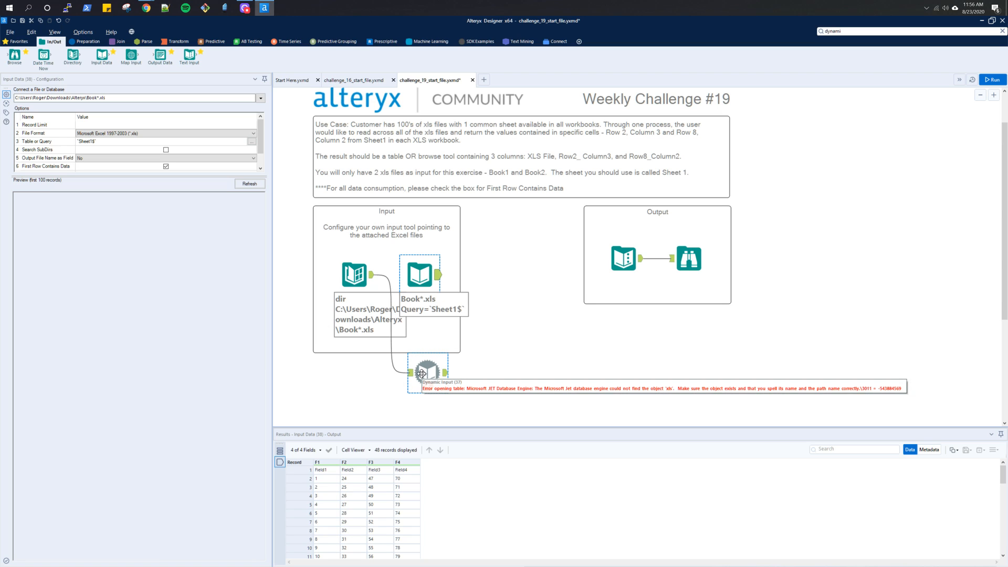
pyautogui.click(367, 277)
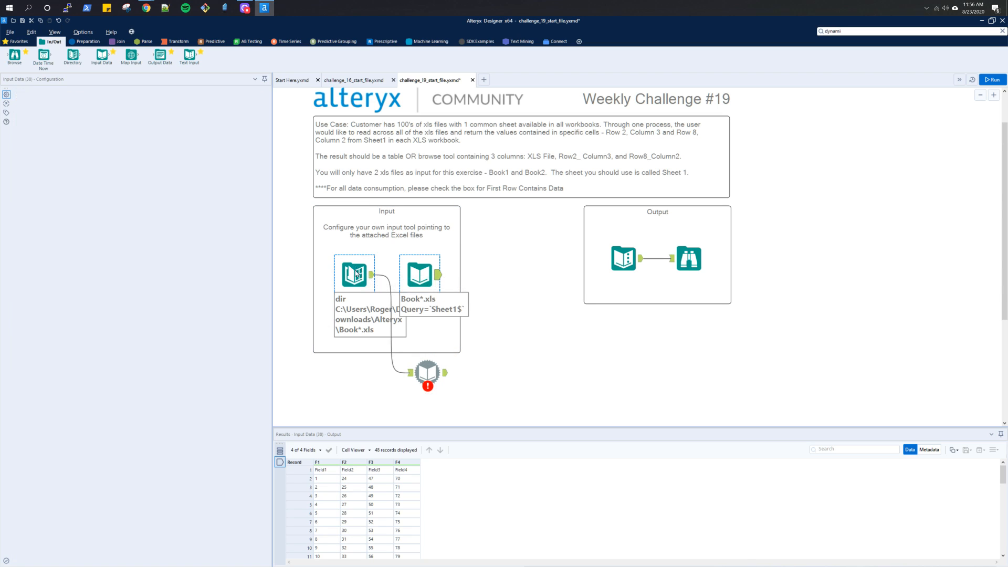
pyautogui.click(438, 362)
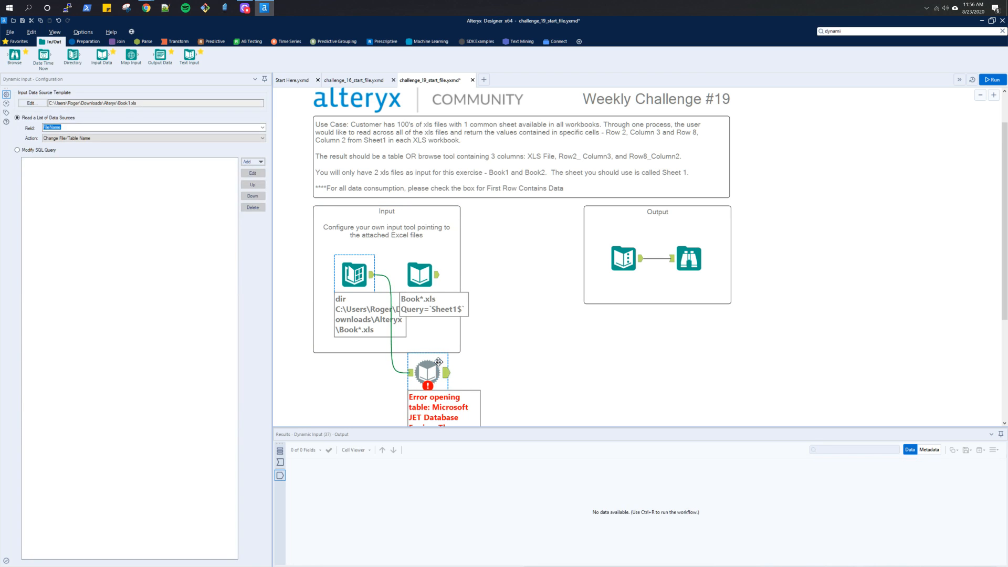
pyautogui.press('Delete')
pyautogui.click(418, 270)
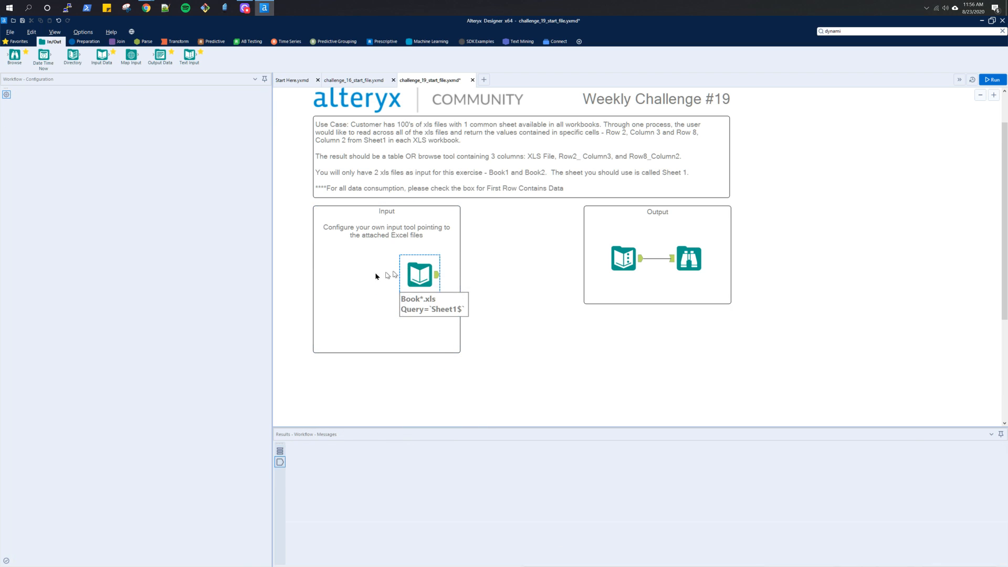
pyautogui.moveTo(376, 276); pyautogui.dragTo(356, 268)
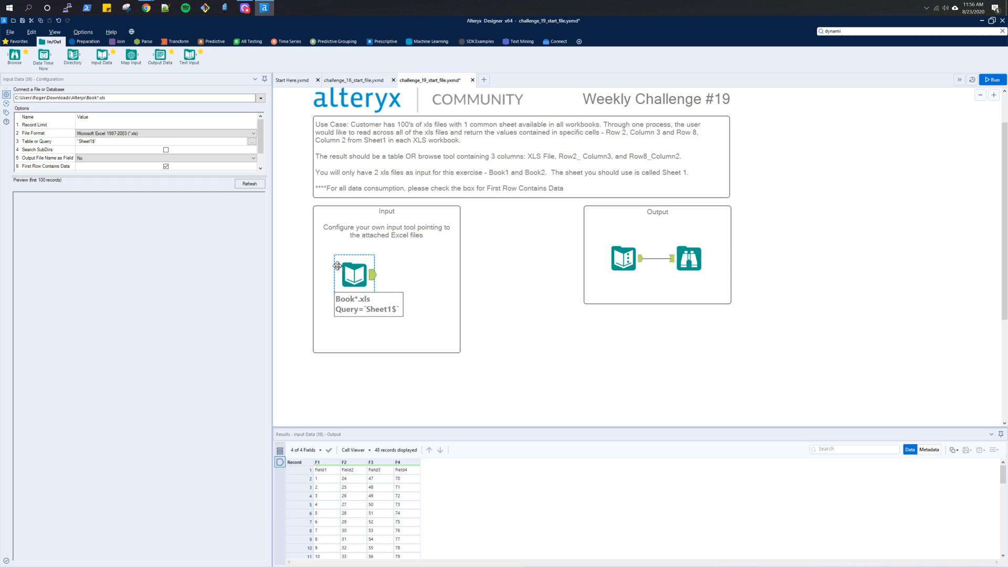
pyautogui.click(78, 159)
pyautogui.click(252, 142)
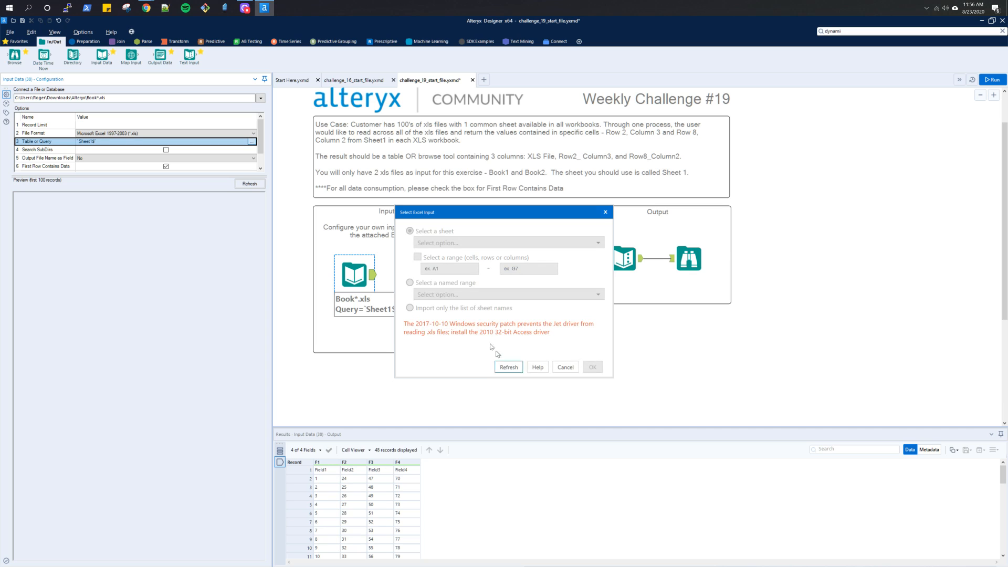
pyautogui.click(560, 368)
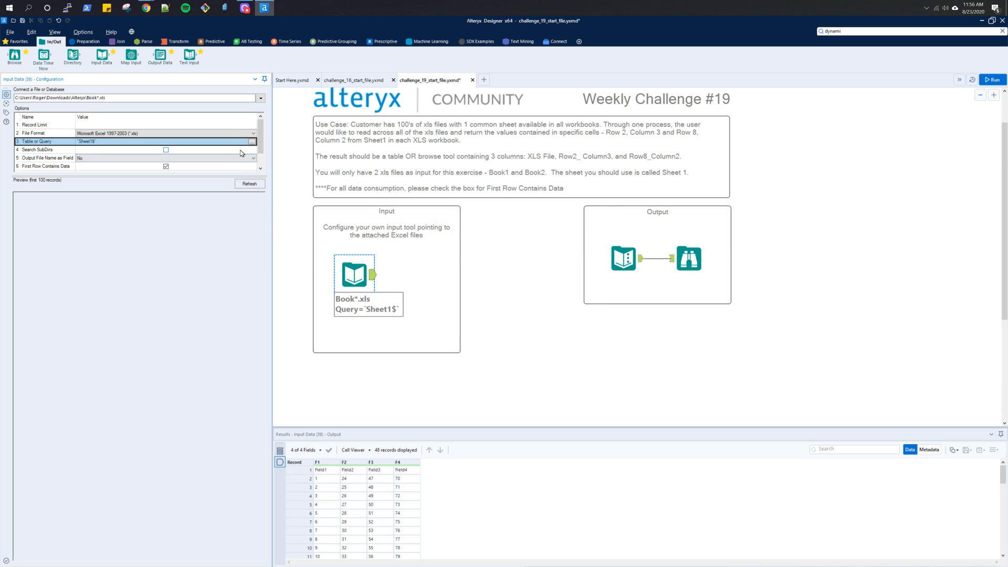
# - Try running the workflow with the Input Data file format as Microsoft Excel (*.xlsx), and restore Microsoft Excel 1997-2003 (*.xls)
pyautogui.click(156, 133)
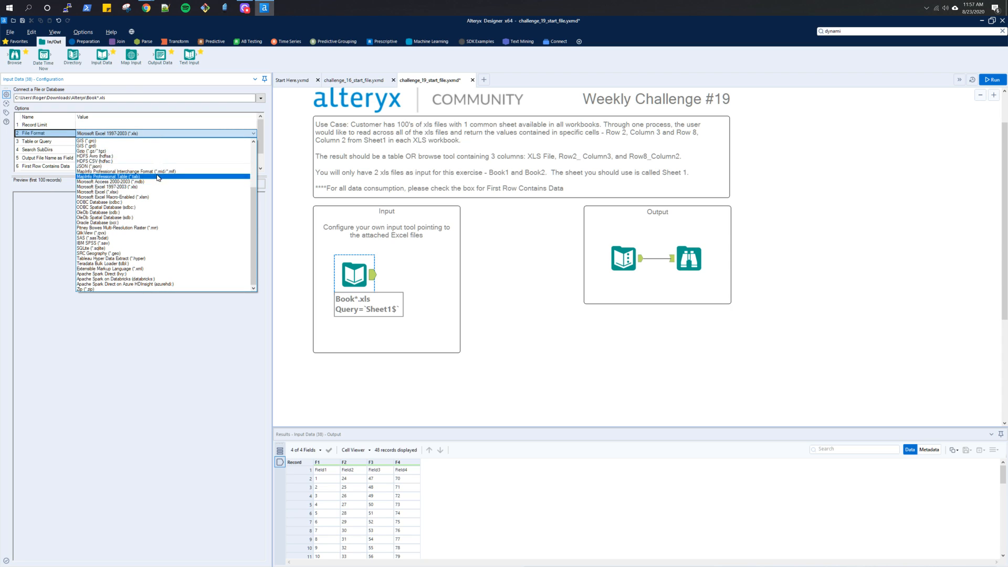
pyautogui.click(162, 192)
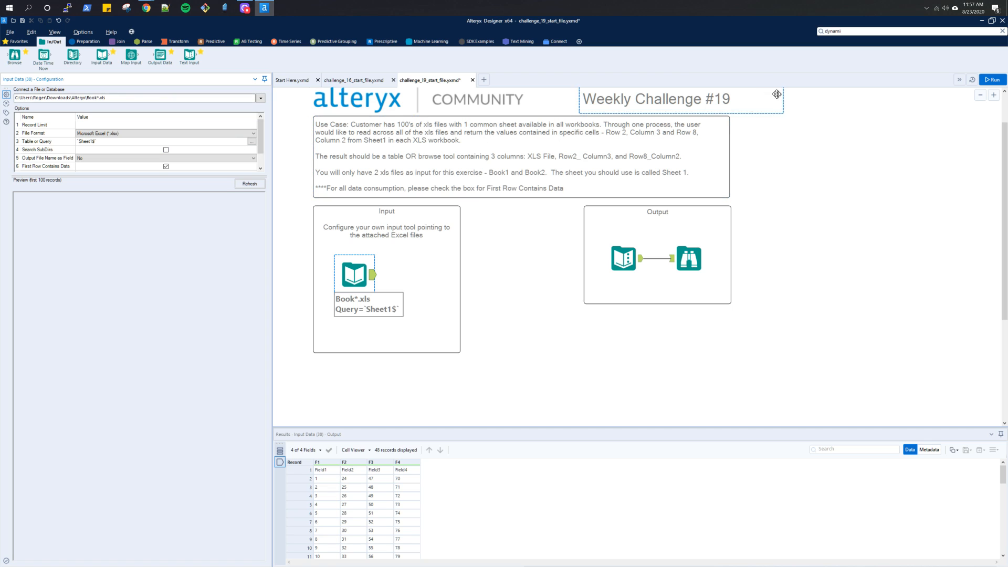
pyautogui.click(990, 79)
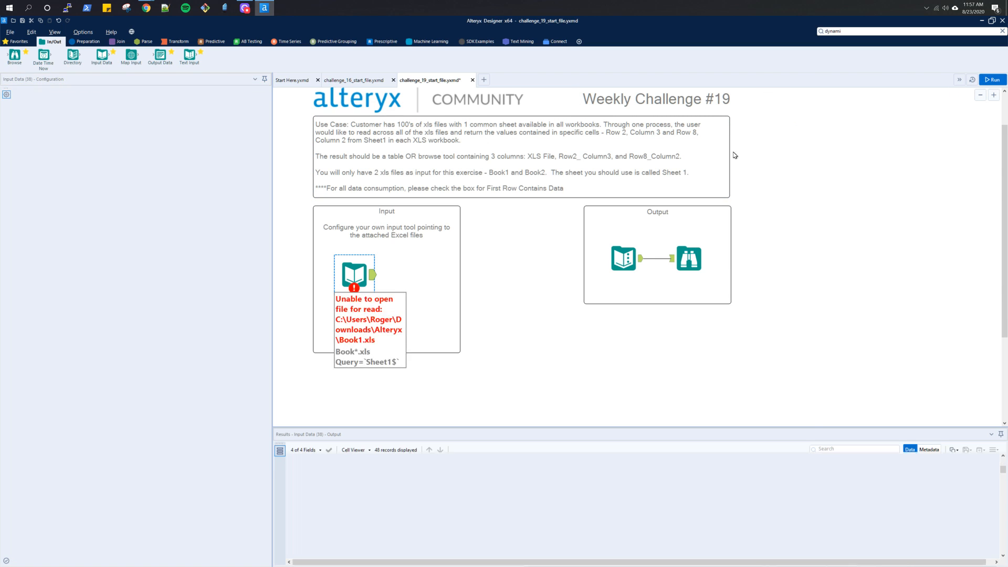
pyautogui.click(374, 278)
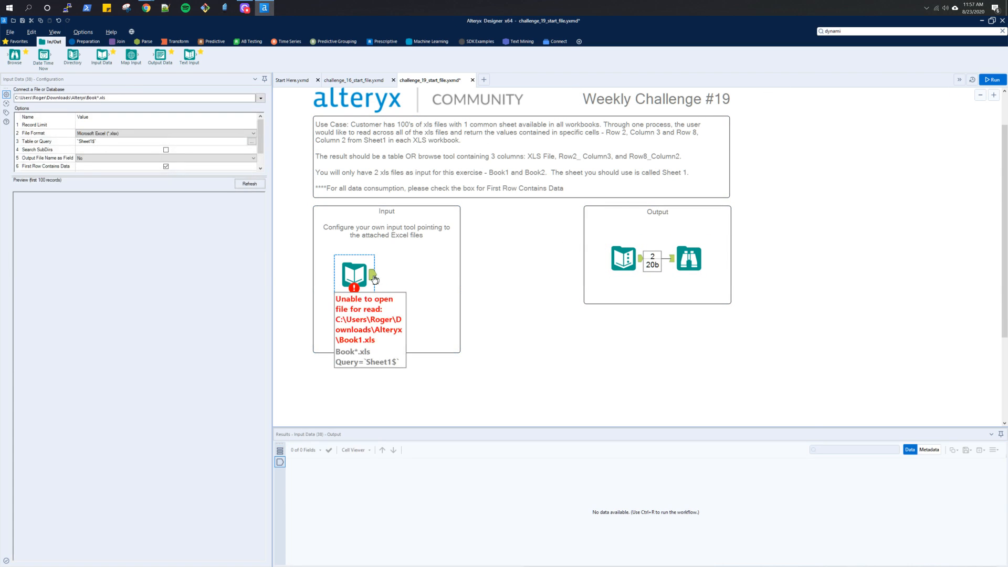
pyautogui.click(250, 134)
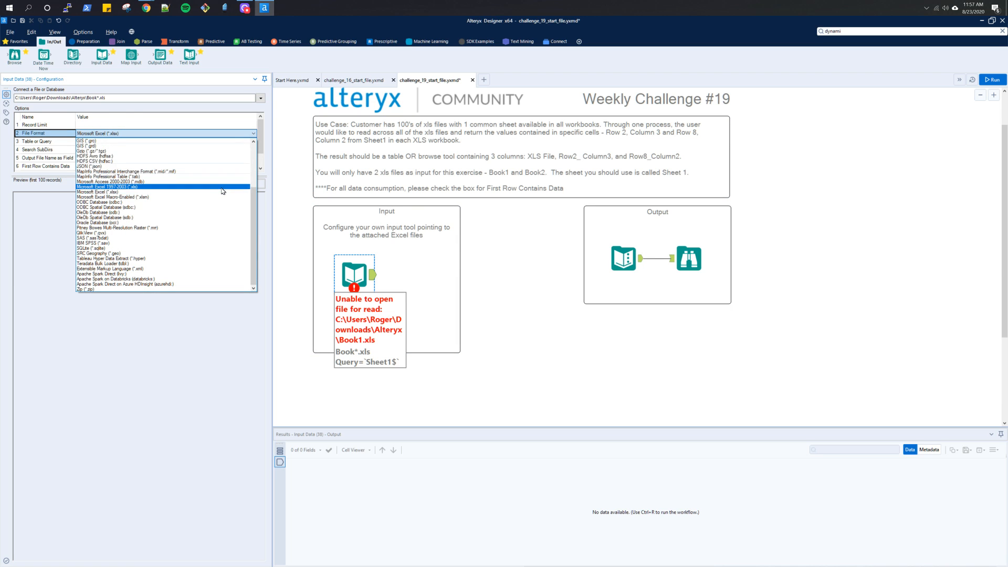
pyautogui.click(223, 188)
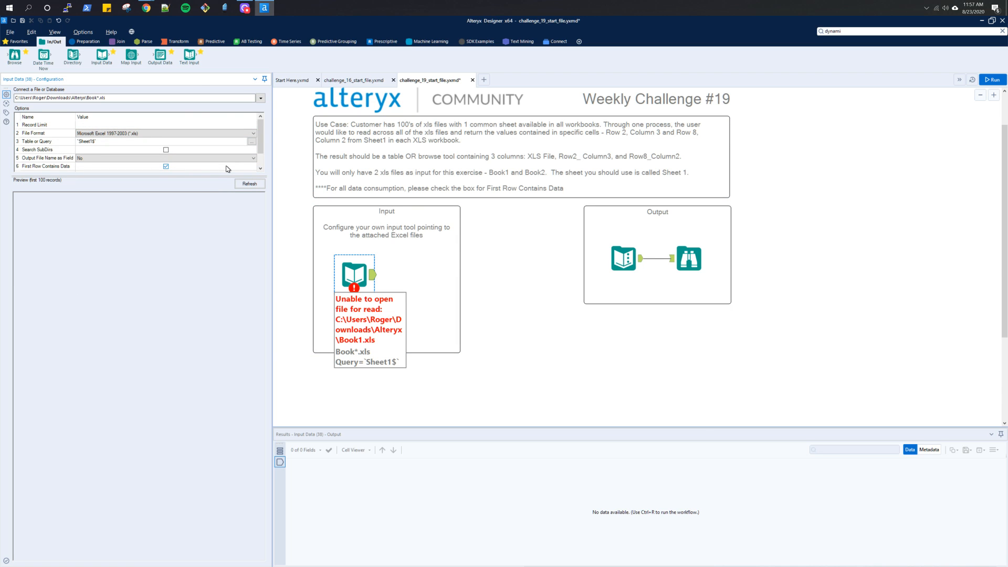
# - Switch to the browser and view the enlarged solution workflow image in the Challenge #19 thread to read its tool annotations
pyautogui.hotkey('alt', 'Tab')
pyautogui.click(243, 10)
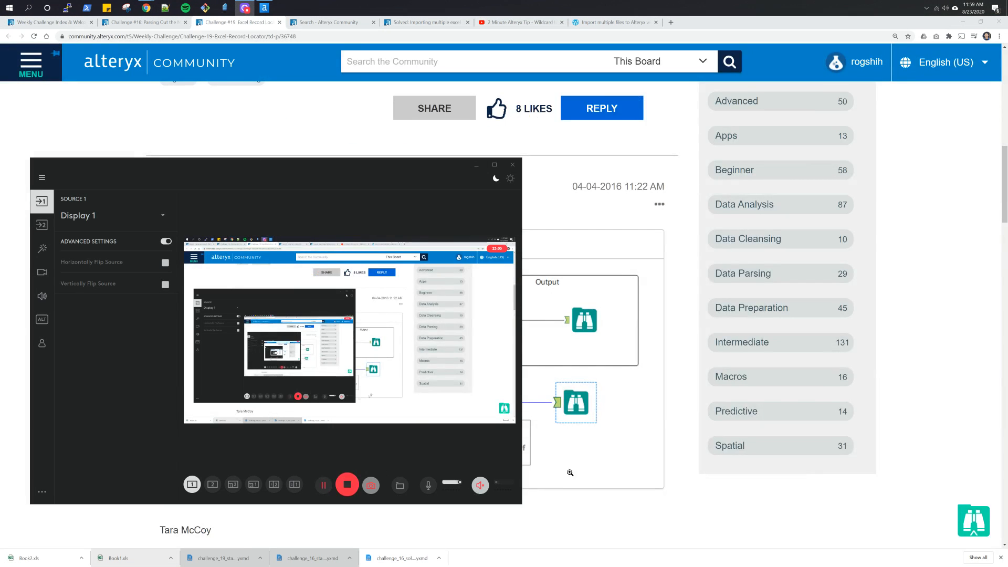
pyautogui.click(574, 473)
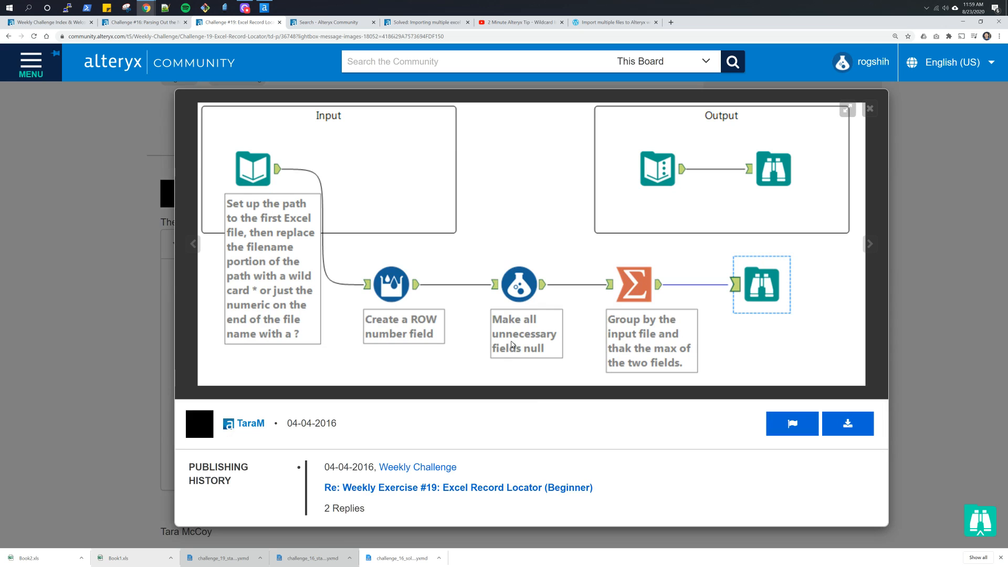
pyautogui.press('Escape')
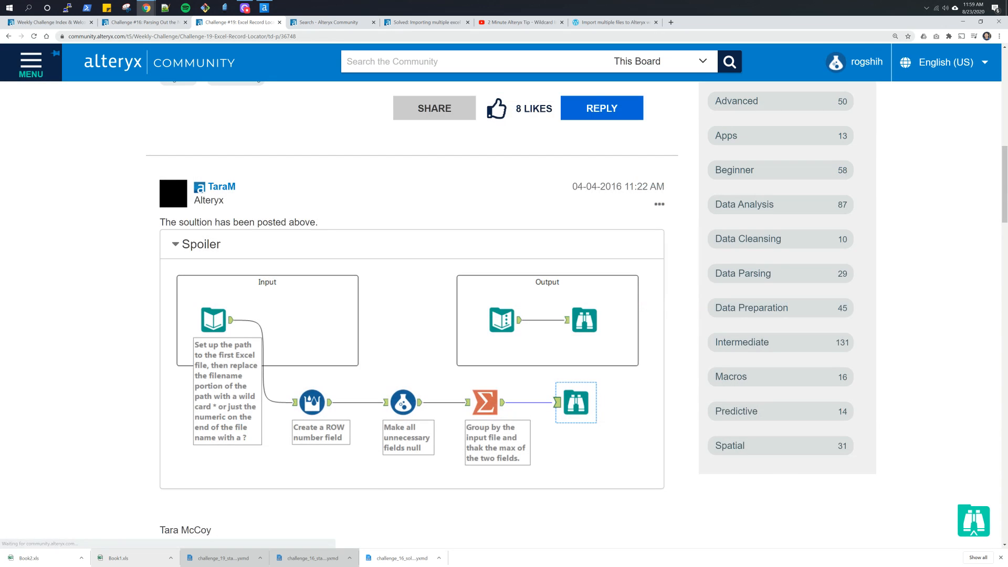
pyautogui.click(336, 22)
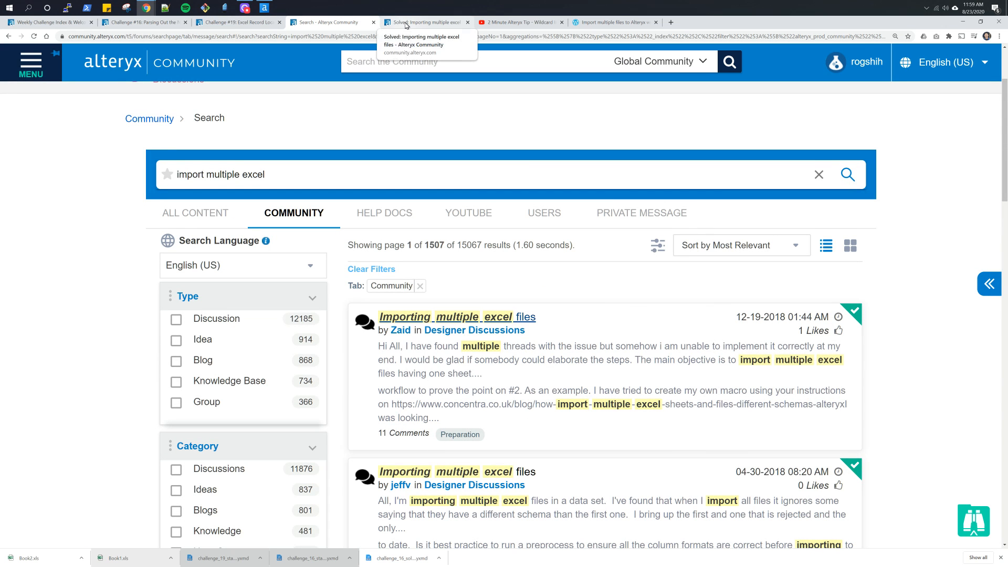
# - Switch back to Alteryx Designer, place a Multi-Row Formula tool below the Input container, and connect the Input Data output to it
pyautogui.hotkey('alt', 'Tab')
pyautogui.hotkey('alt', 'Tab')
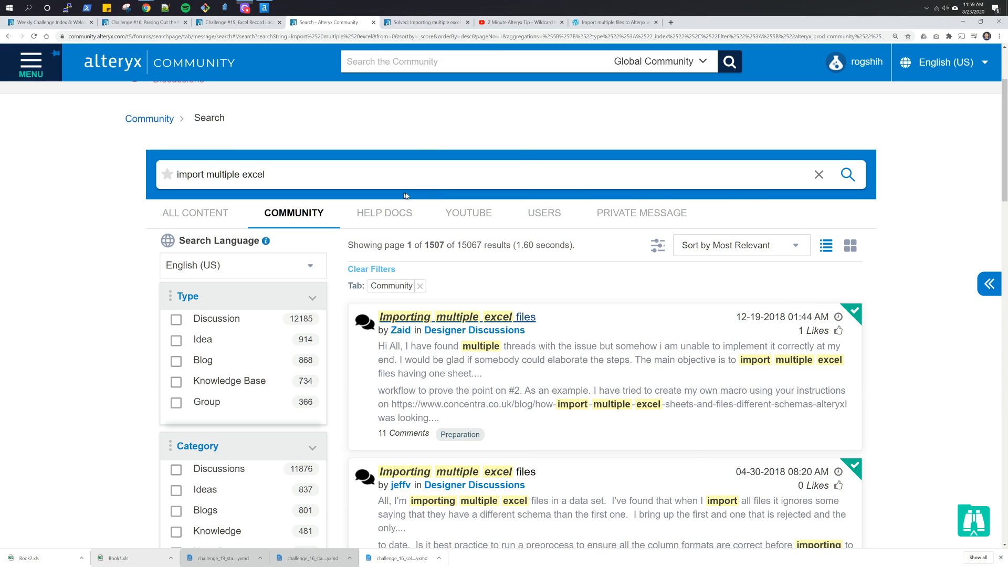
pyautogui.hotkey('alt', 'Tab')
pyautogui.hotkey('alt', 'Tab')
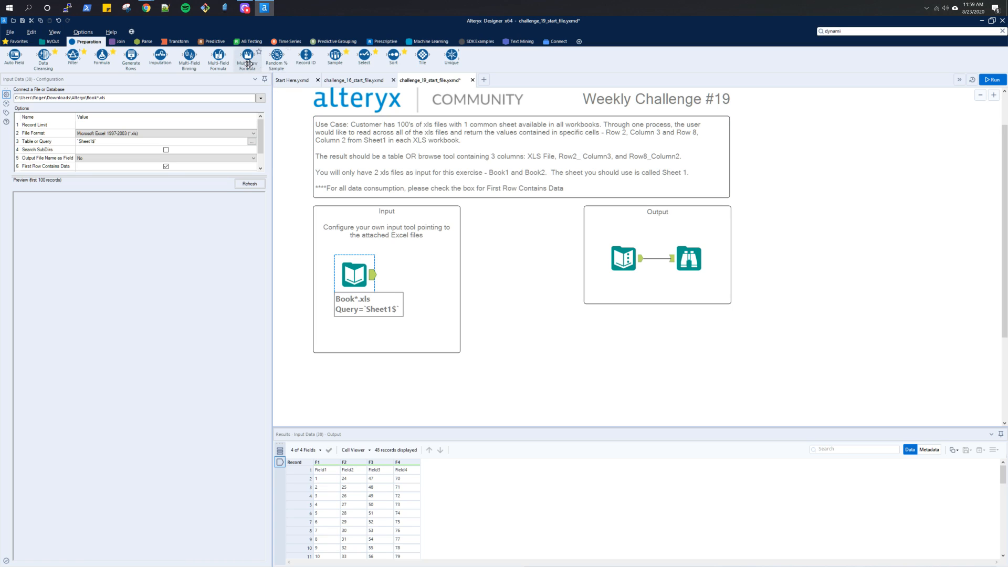
pyautogui.moveTo(246, 56); pyautogui.dragTo(420, 382)
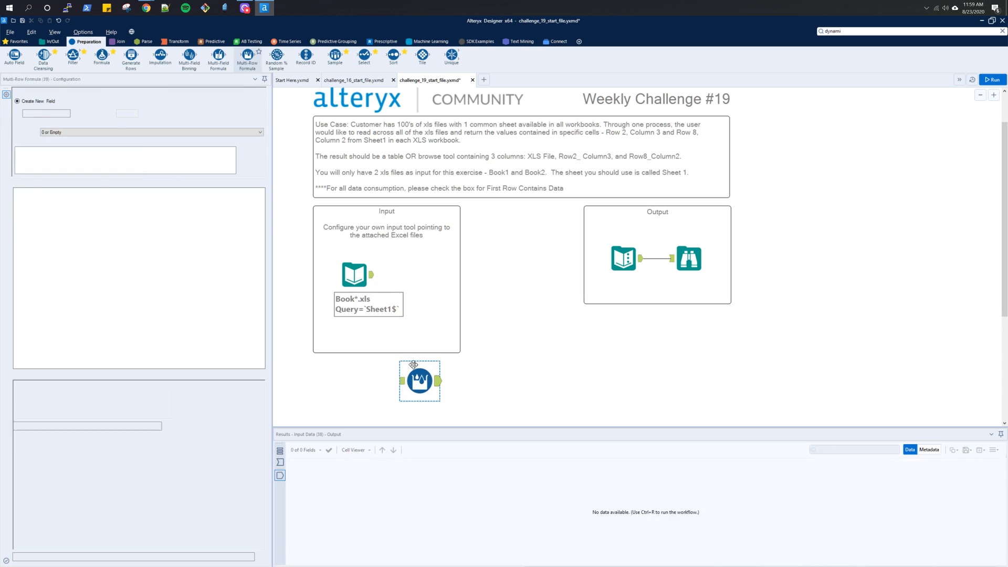
pyautogui.moveTo(372, 275); pyautogui.dragTo(403, 381)
pyautogui.click(372, 274)
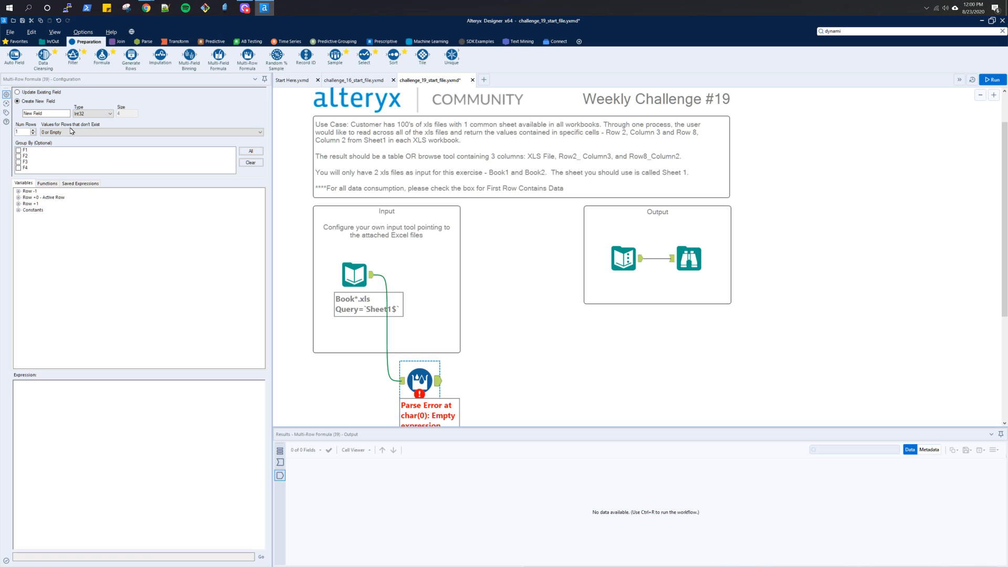
# - Run the workflow and examine the Input Data records around the point where the second workbook's rows begin
pyautogui.click(991, 79)
pyautogui.click(440, 384)
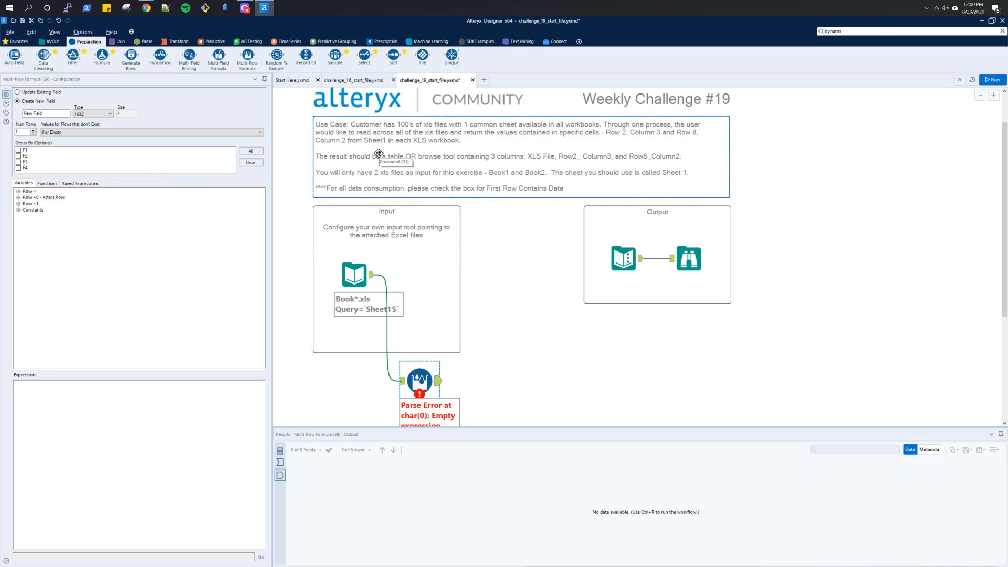
pyautogui.click(373, 276)
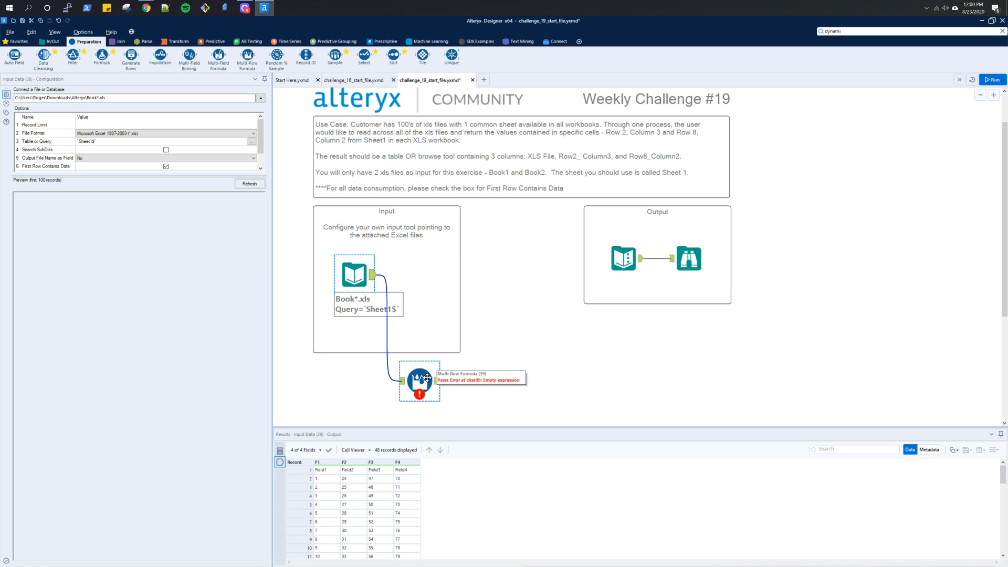
pyautogui.scroll(-10, 457, 492)
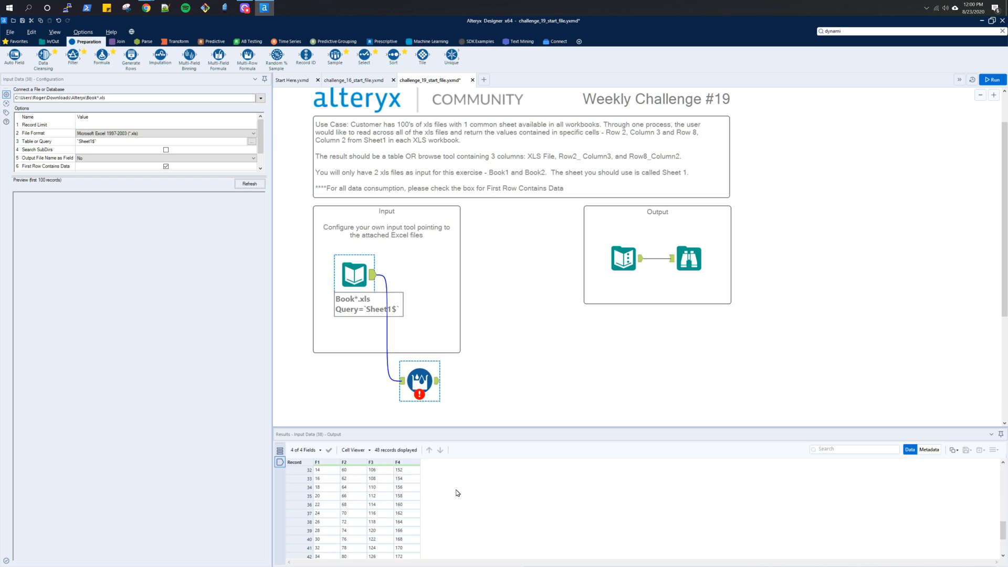
pyautogui.scroll(3, 457, 493)
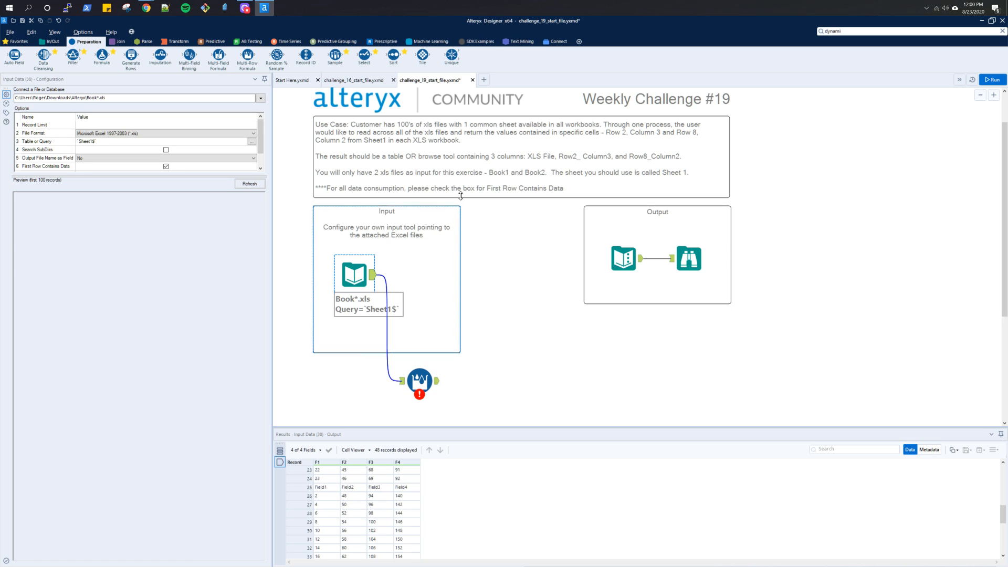
pyautogui.click(166, 166)
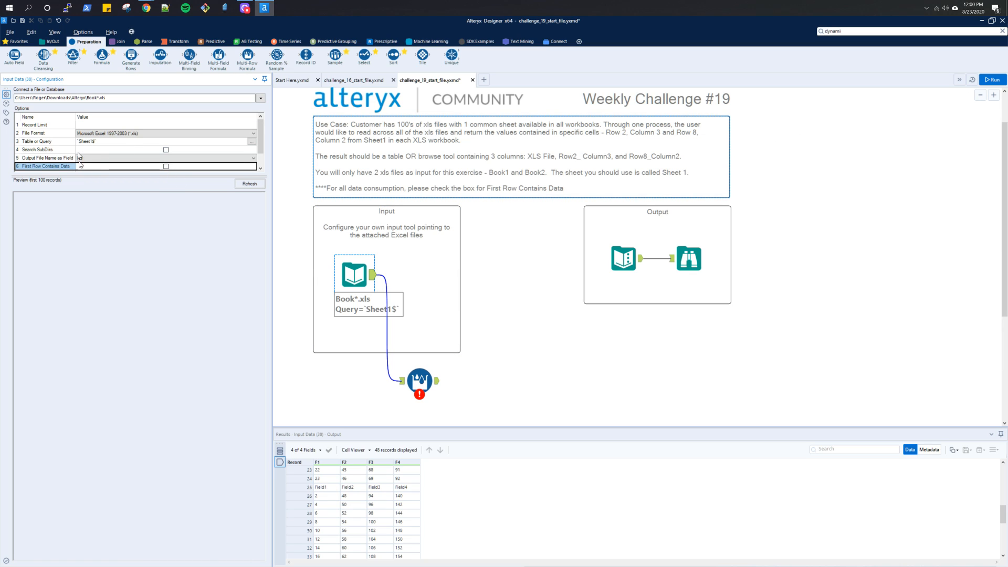
pyautogui.click(167, 167)
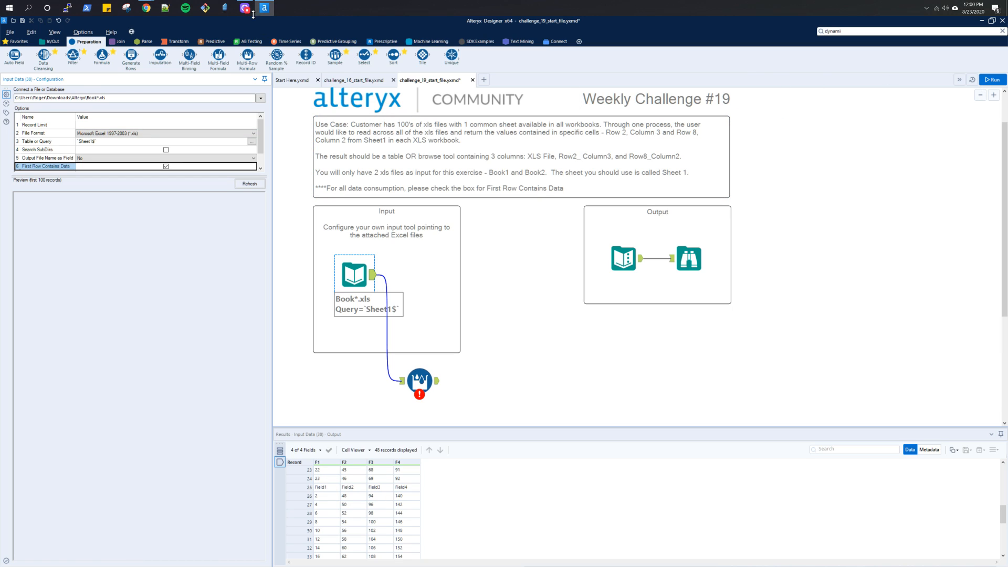
pyautogui.moveTo(251, 12)
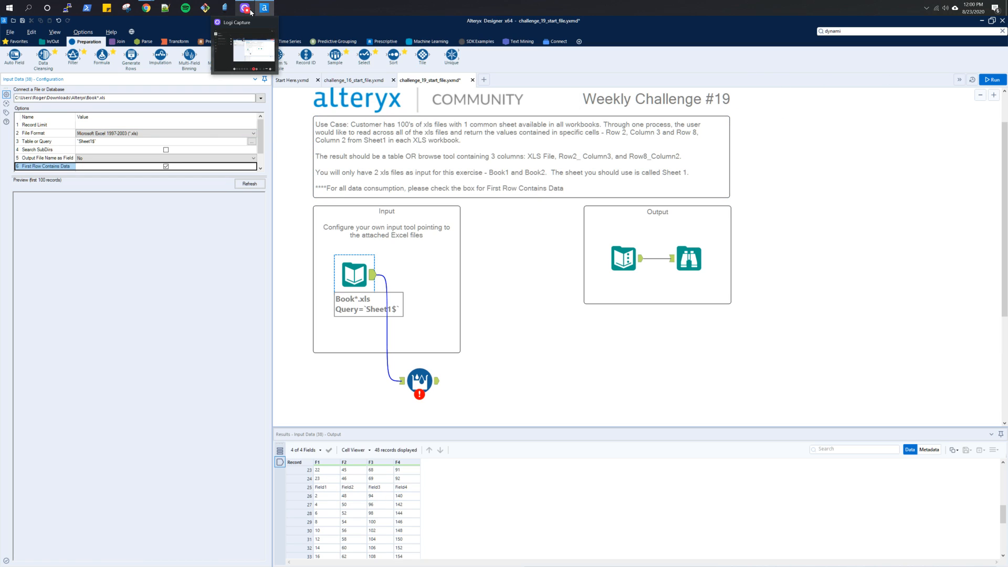